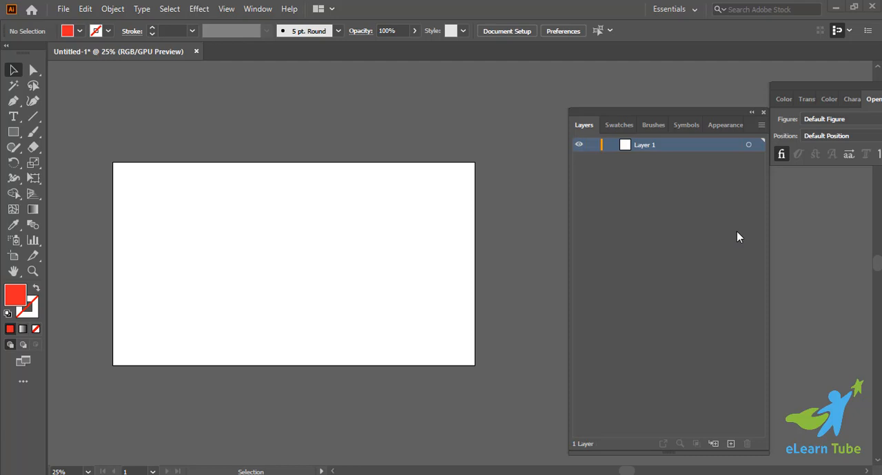
Close and reopen the Layers panel, then place it beside the artboard.
key(a)
key(v)
scroll(547, 205, left, 3)
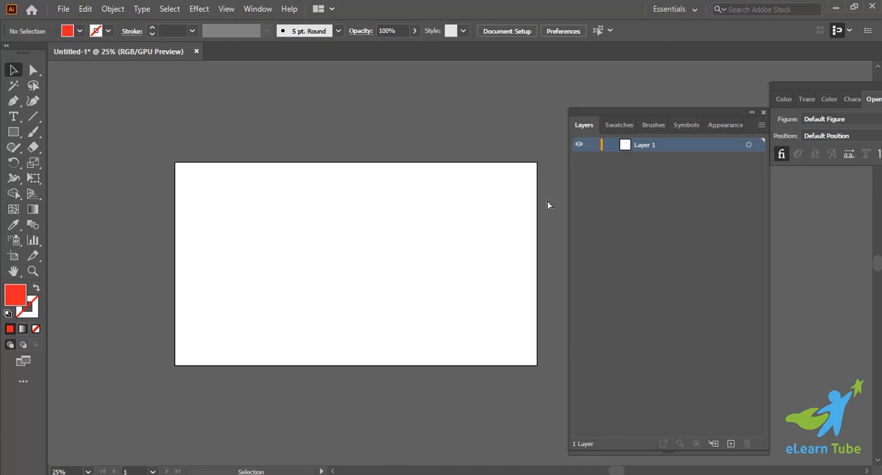
click(763, 112)
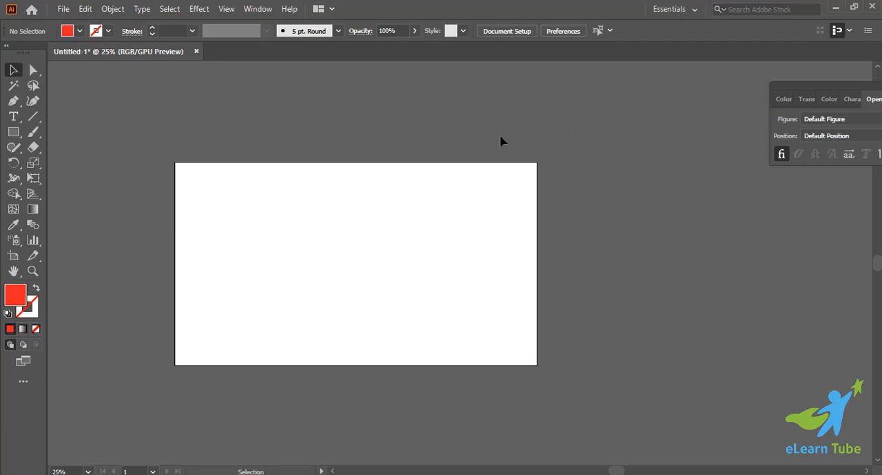
click(255, 9)
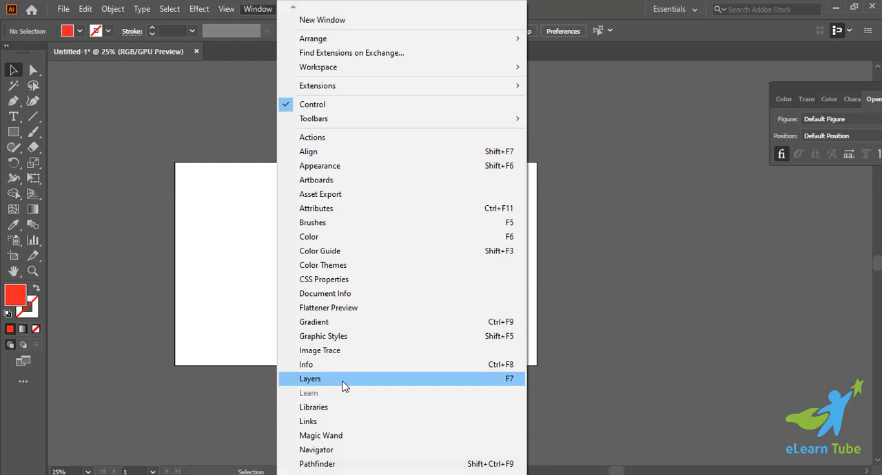
click(345, 381)
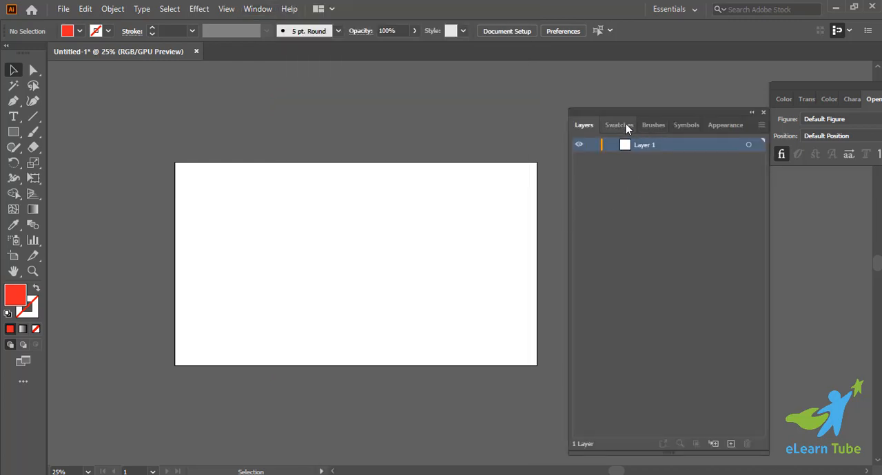
drag(663, 113, 677, 61)
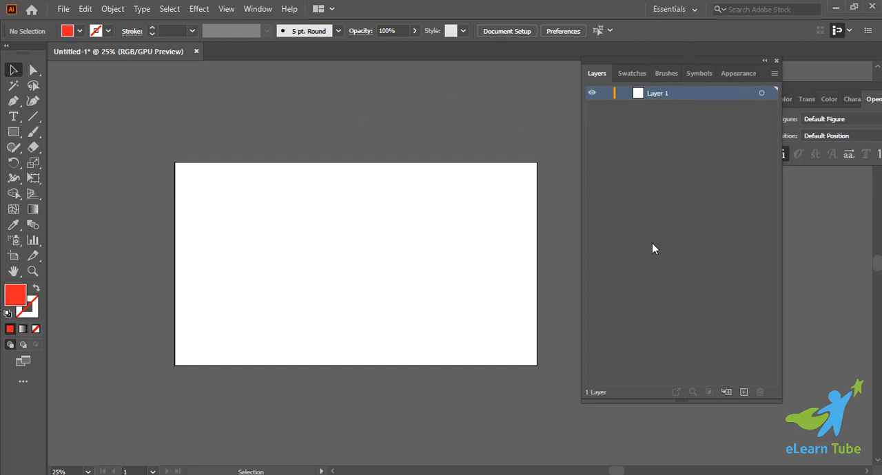
Draw a red square on the artboard and duplicate it three times around the artboard.
click(14, 131)
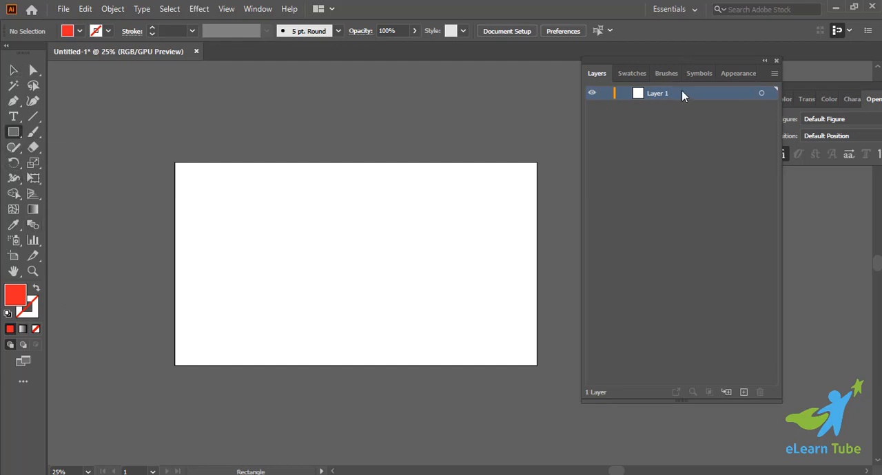
drag(251, 212, 317, 281)
key(v)
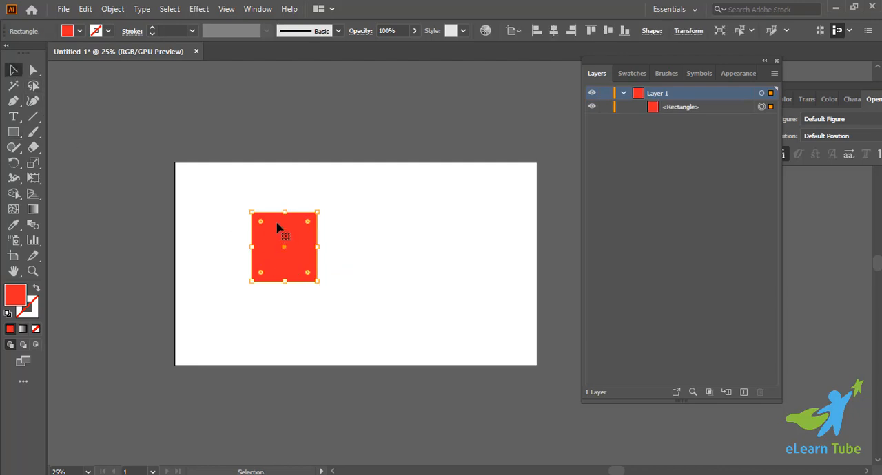
alt+drag(258, 236, 197, 352)
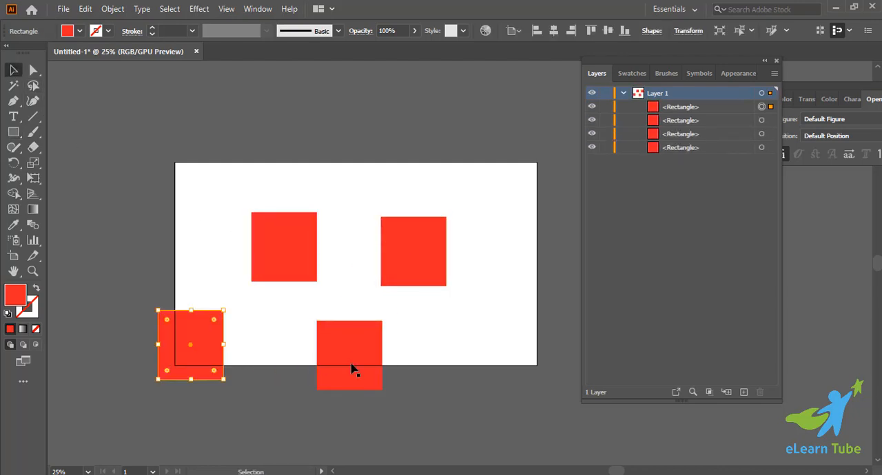
Collapse and expand Layer 1 several times to examine its sublayers, leaving it collapsed with nothing selected.
click(623, 94)
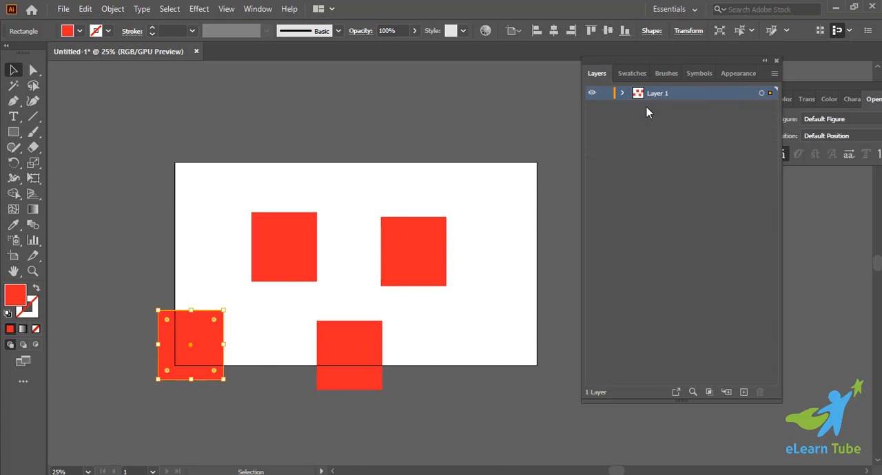
click(622, 93)
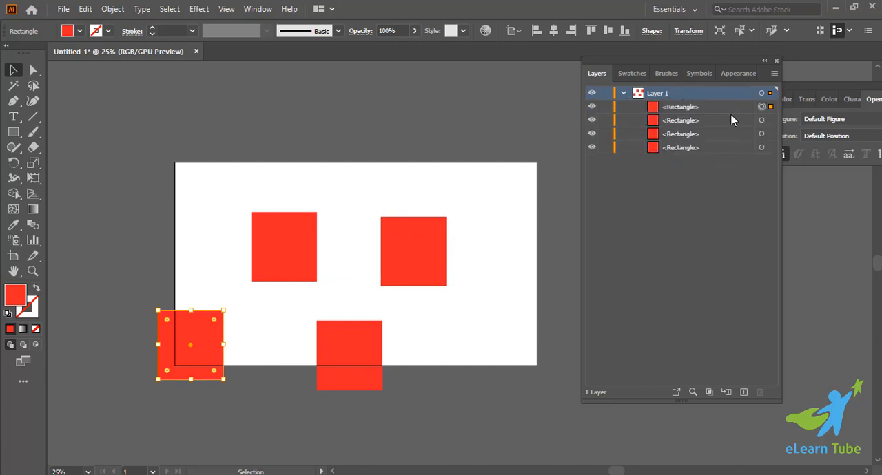
click(624, 93)
click(623, 93)
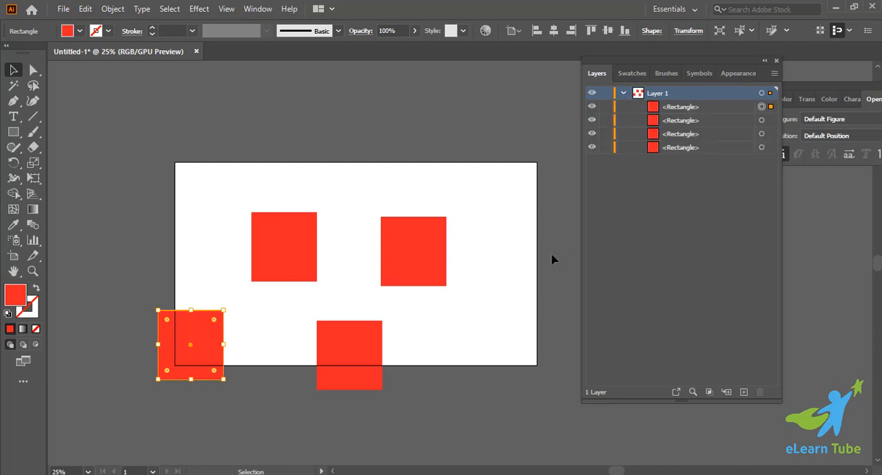
click(513, 261)
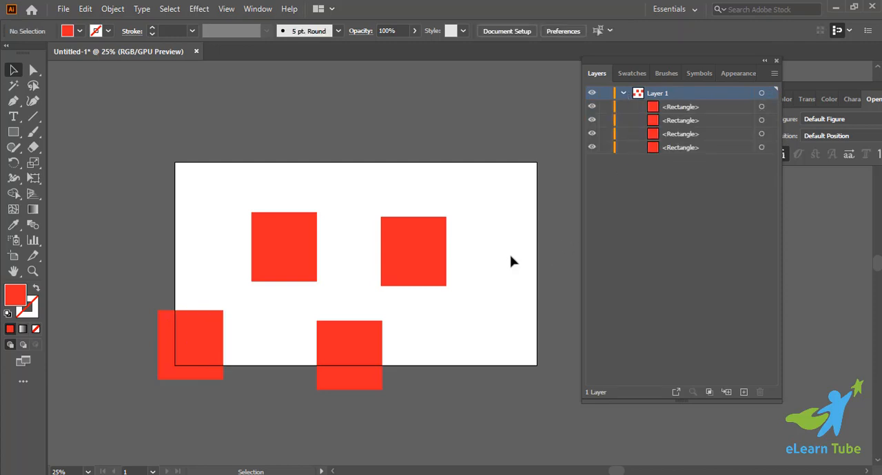
click(624, 94)
Move all four red squares upward together, then try selecting only the two leftmost squares and deselect them.
drag(197, 226, 467, 395)
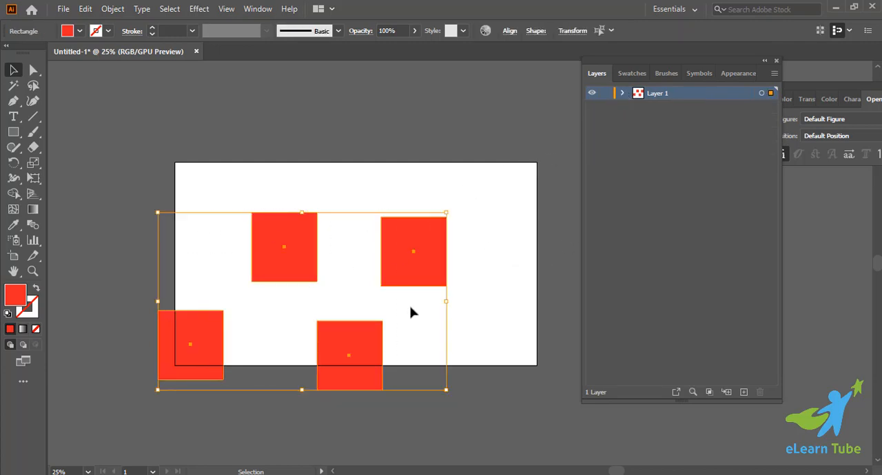
drag(290, 269, 305, 185)
click(495, 274)
drag(138, 127, 318, 265)
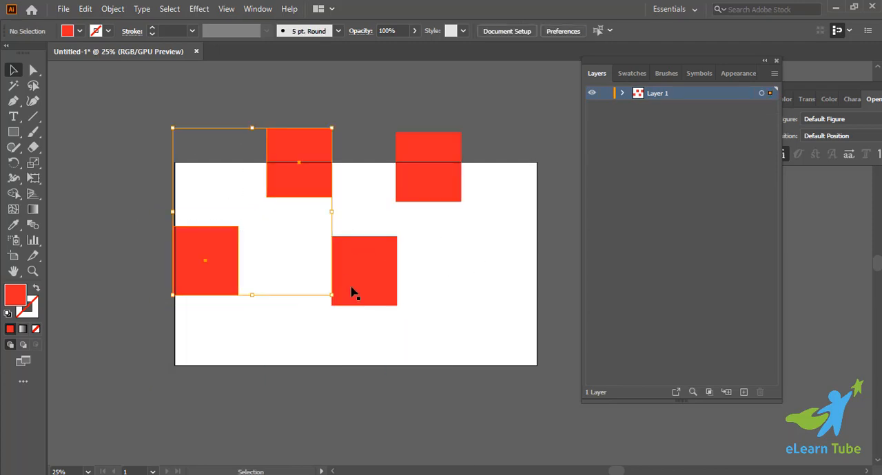
click(412, 410)
Find the upper-left square's entry in the expanded Layer 1 and toggle its visibility off and on twice.
click(278, 180)
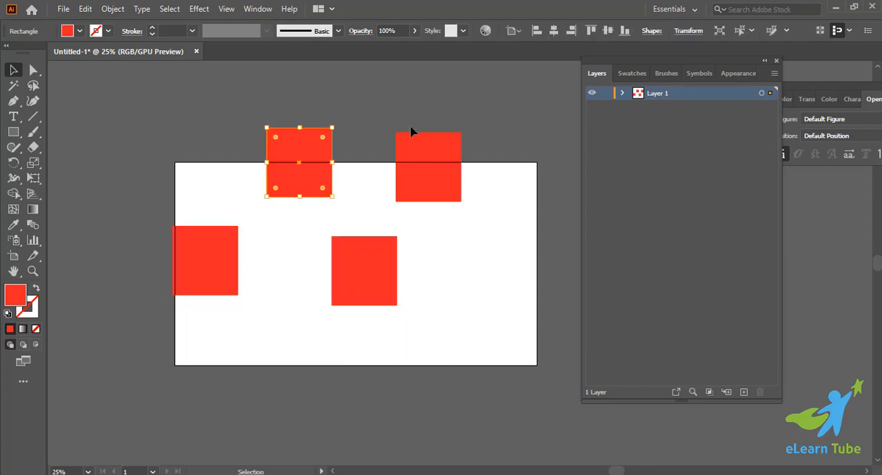
click(623, 93)
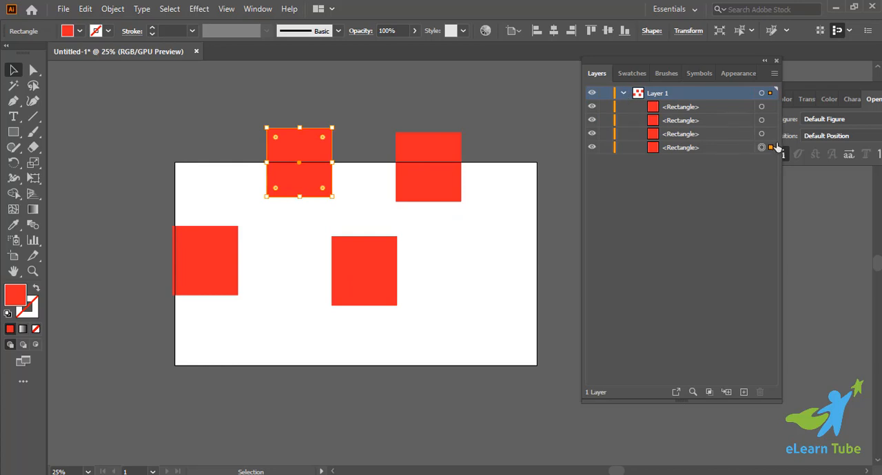
click(592, 147)
click(592, 148)
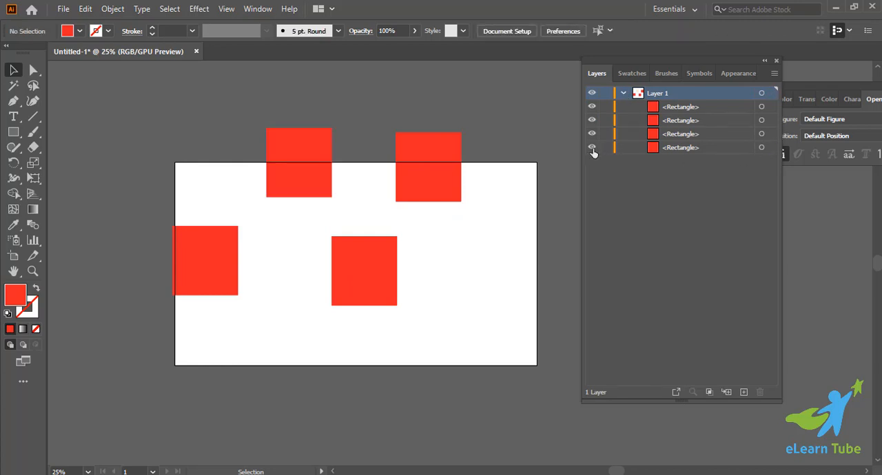
click(592, 148)
click(592, 147)
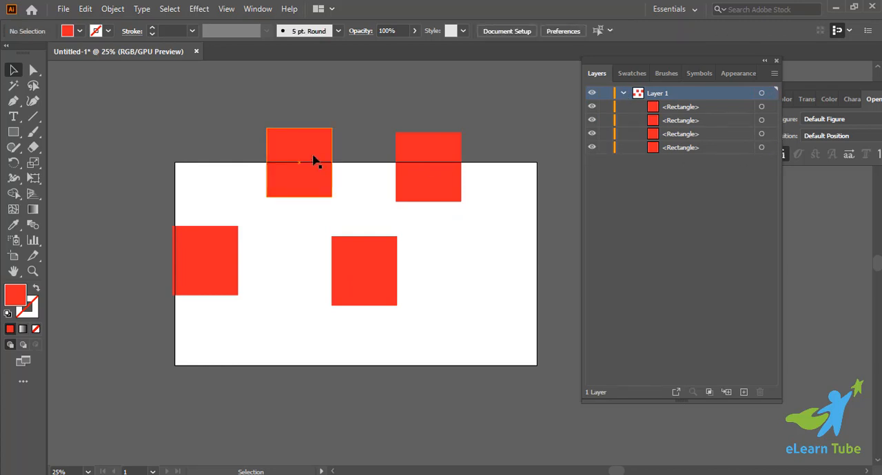
Move the upper-left square slightly down, then lock its sublayer and try to select the square.
drag(295, 142, 304, 159)
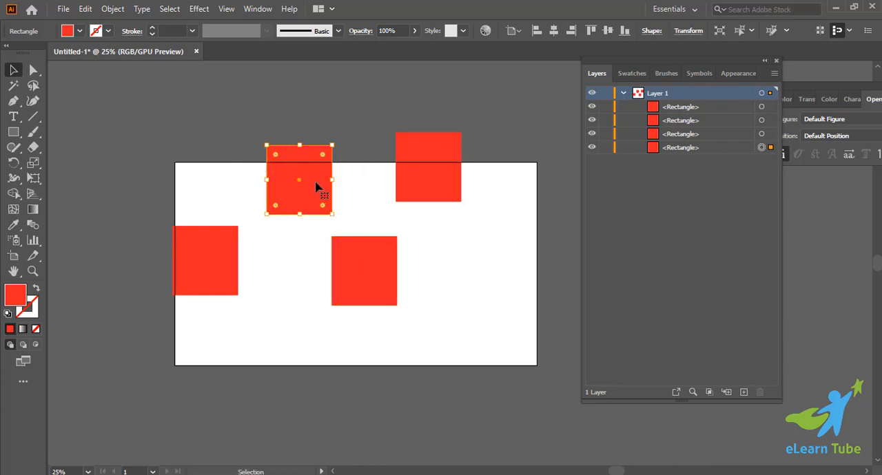
click(606, 148)
drag(252, 121, 290, 187)
click(419, 167)
click(286, 143)
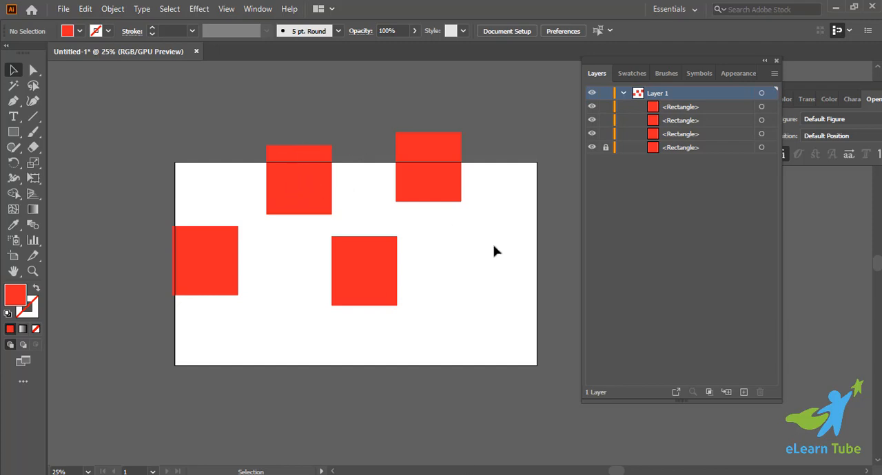
Unlock the upper-left square's sublayer, then lock the square again as a selection and unlock all objects.
click(605, 150)
click(310, 180)
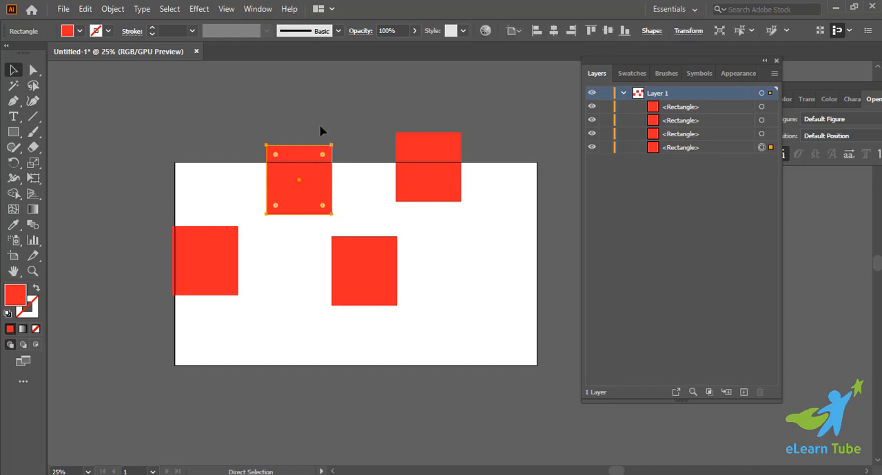
key(ctrl+2)
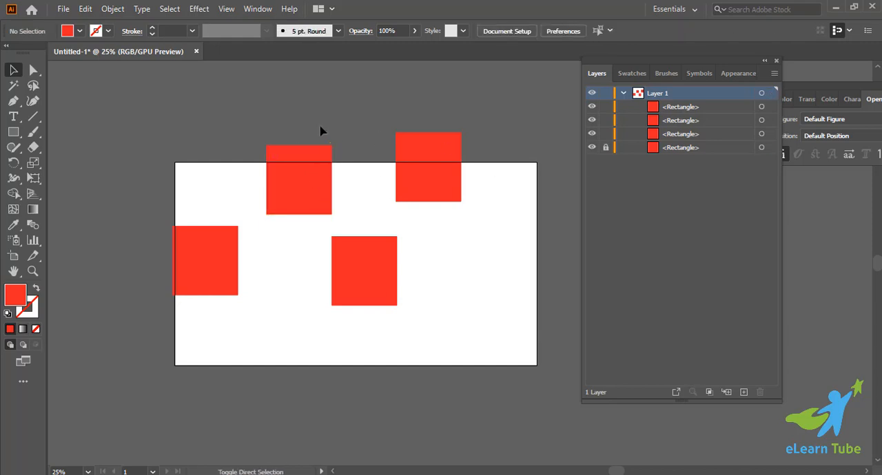
key(ctrl+alt+2)
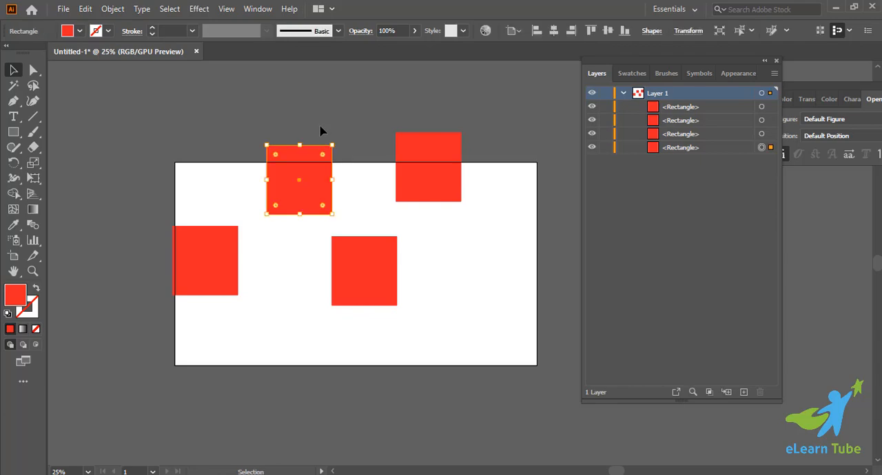
click(320, 132)
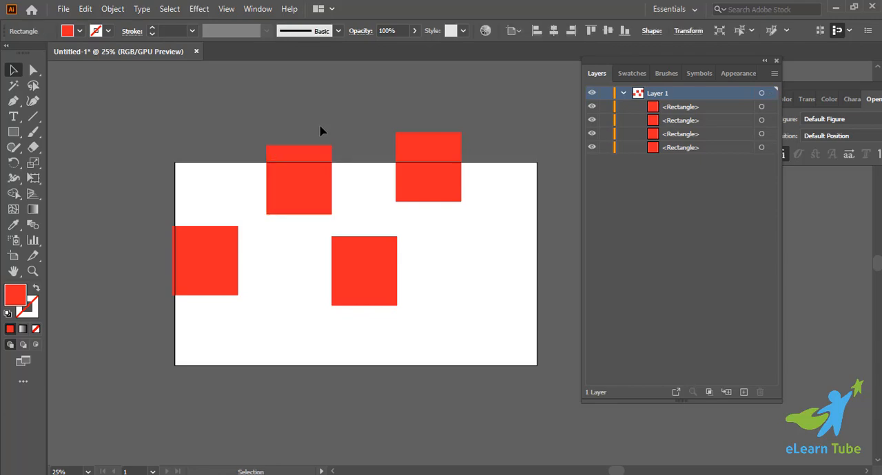
Select the upper-left square and lock it with the Lock Selection command.
click(292, 168)
click(113, 9)
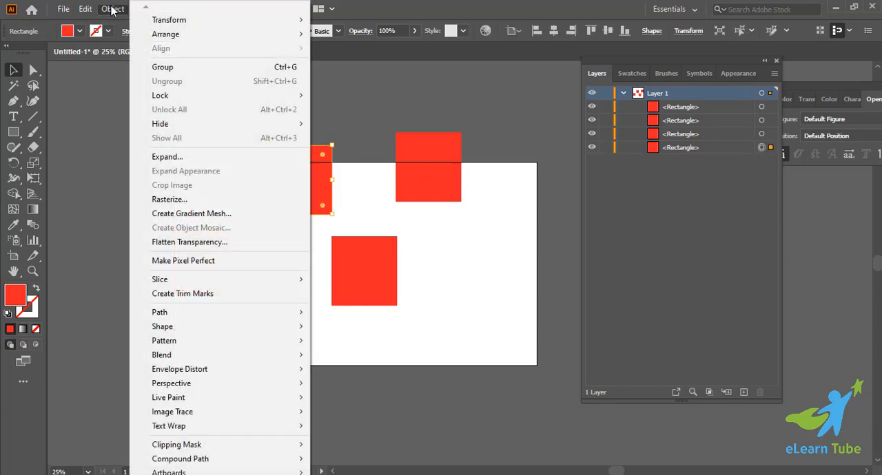
mouse_move(255, 96)
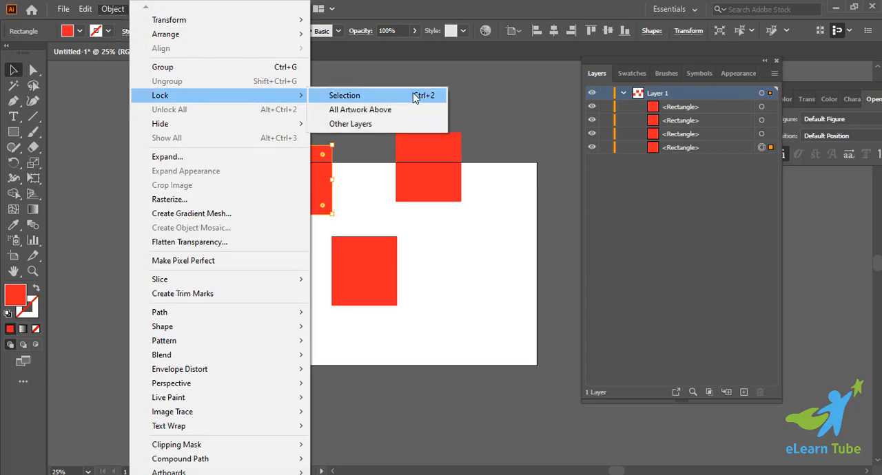
click(415, 98)
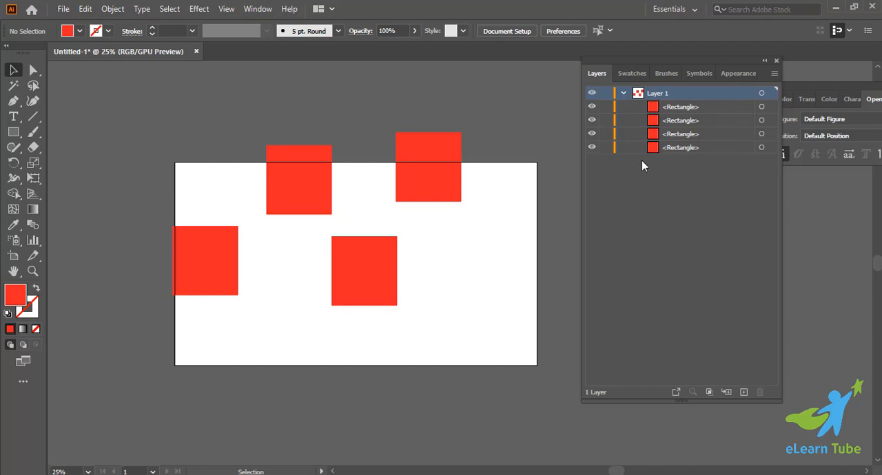
Change the upper-left square's fill to yellow and the upper-right square's fill to dark teal.
click(295, 202)
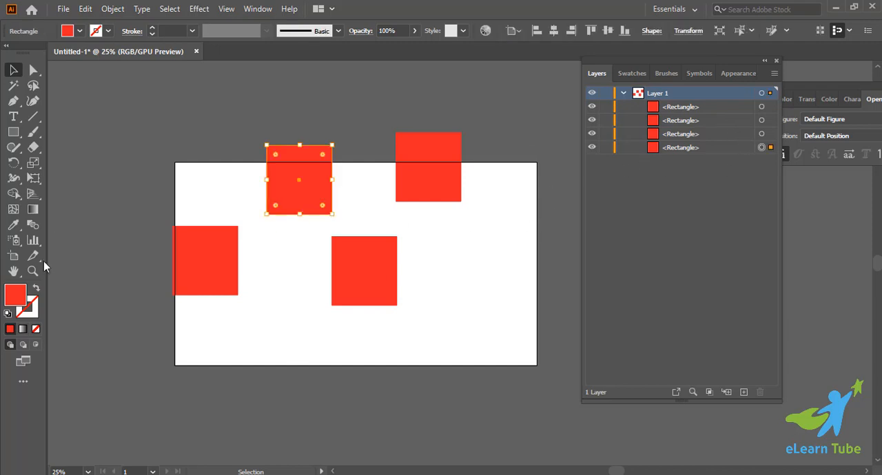
click(830, 98)
drag(829, 142, 877, 143)
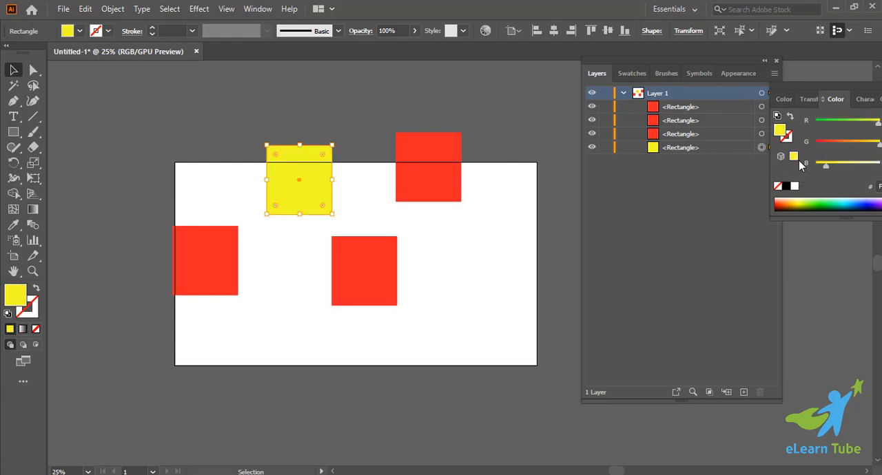
click(427, 161)
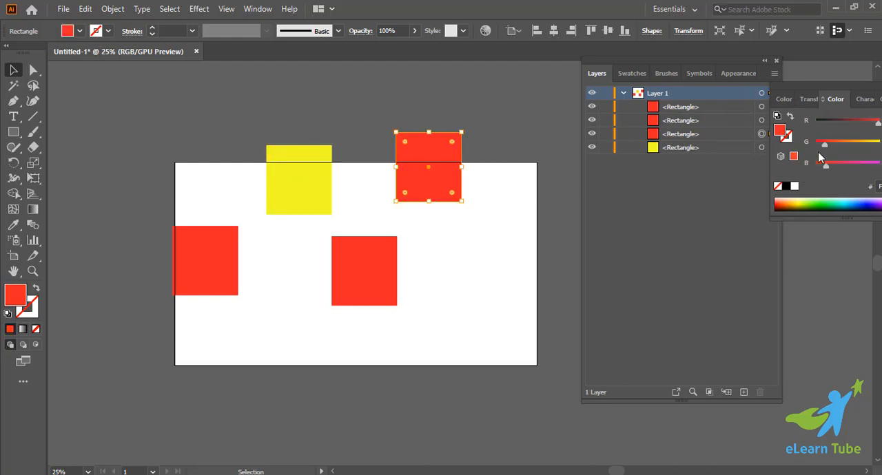
drag(878, 122, 815, 122)
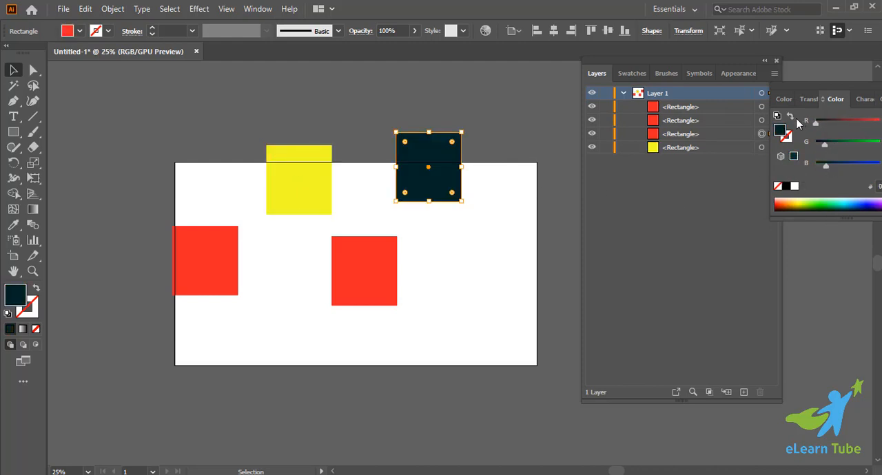
Change the lower-right square's fill to magenta, and nudge the lower-left square right and fill it green.
click(338, 288)
drag(821, 169, 869, 170)
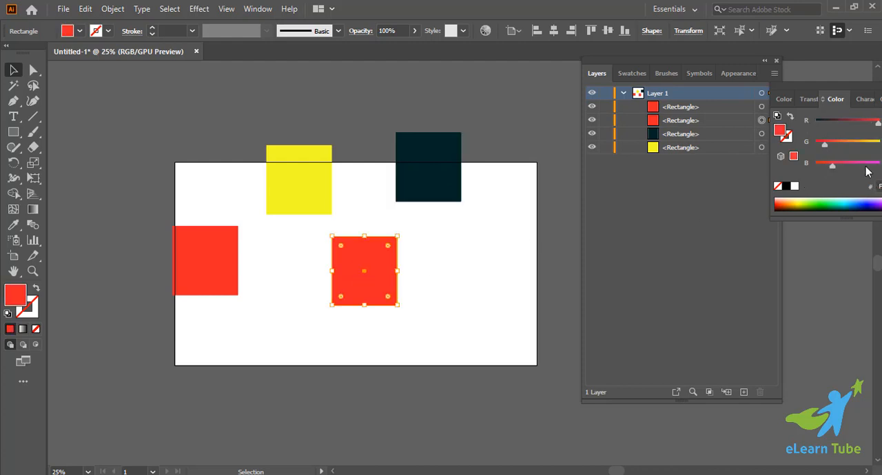
drag(221, 255, 227, 255)
drag(825, 145, 801, 124)
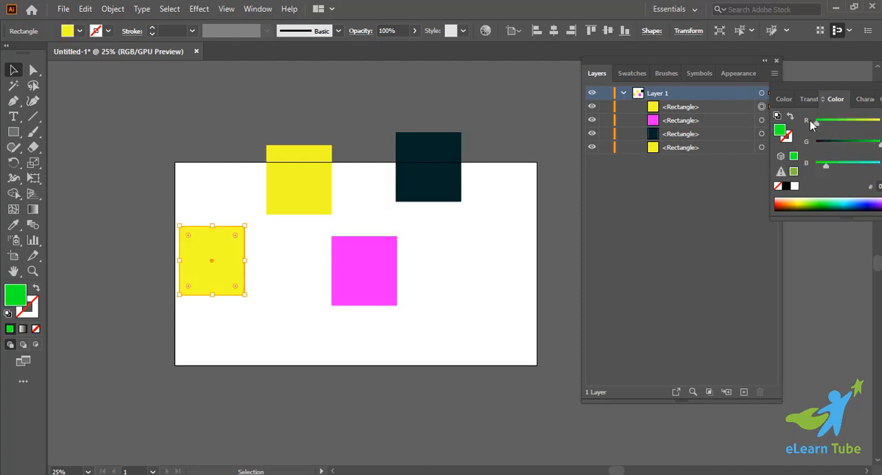
click(472, 269)
Move the dark teal square down inside the artboard and change its fill to black.
drag(445, 173, 461, 208)
click(531, 233)
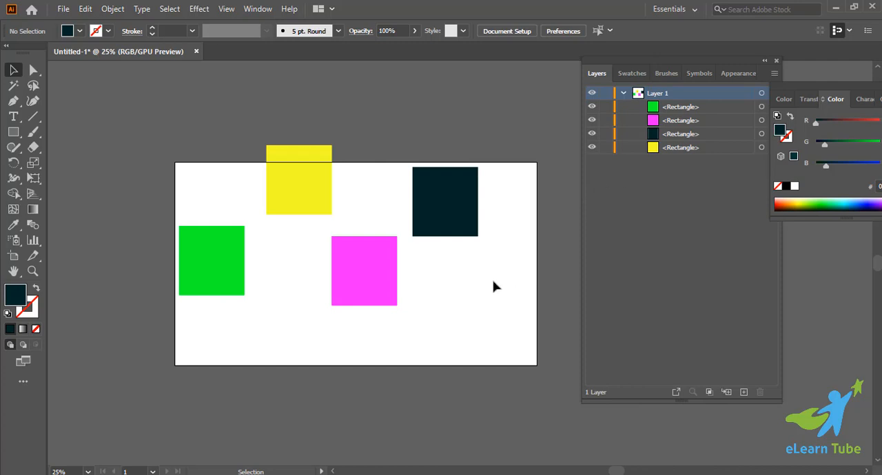
click(457, 227)
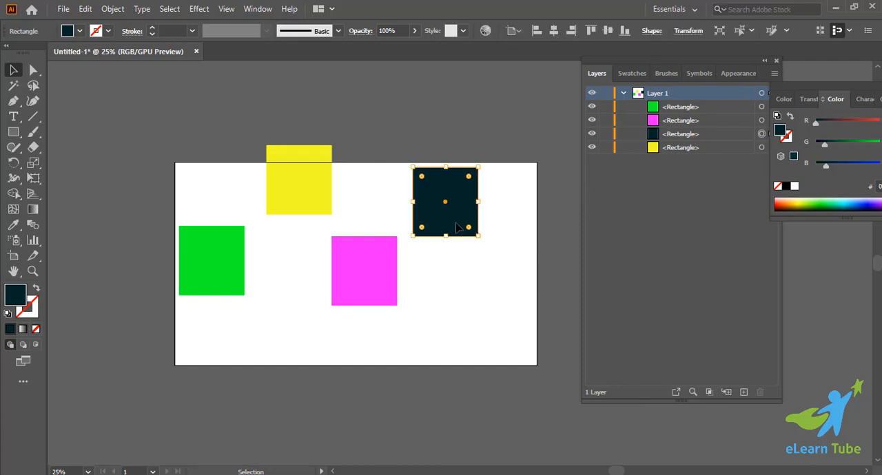
click(786, 186)
click(425, 285)
Lock the black square and the green square individually through their entries in Layer 1.
click(427, 219)
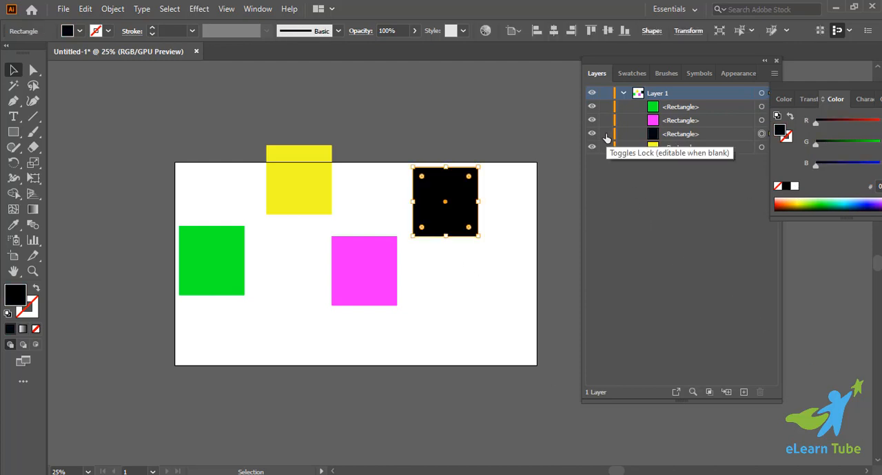
click(186, 262)
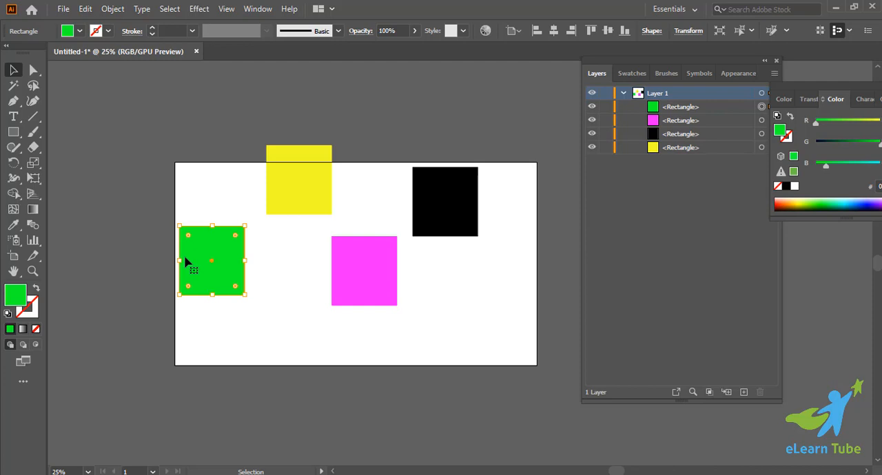
click(431, 221)
click(240, 270)
click(606, 133)
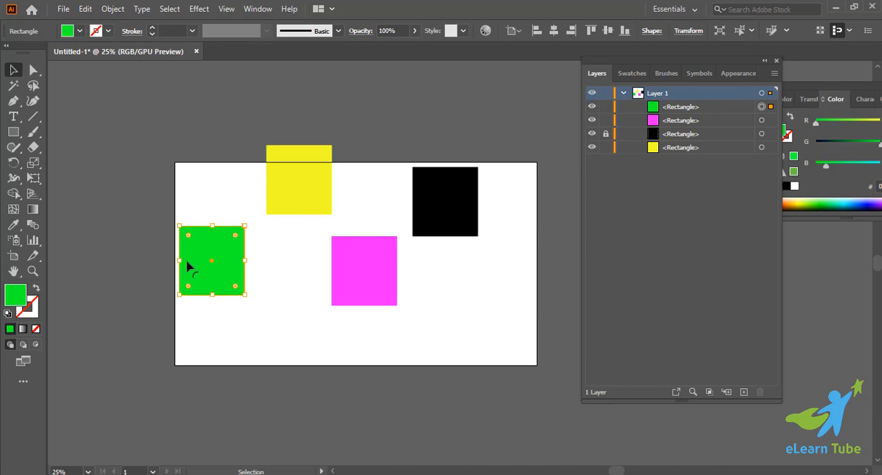
click(606, 107)
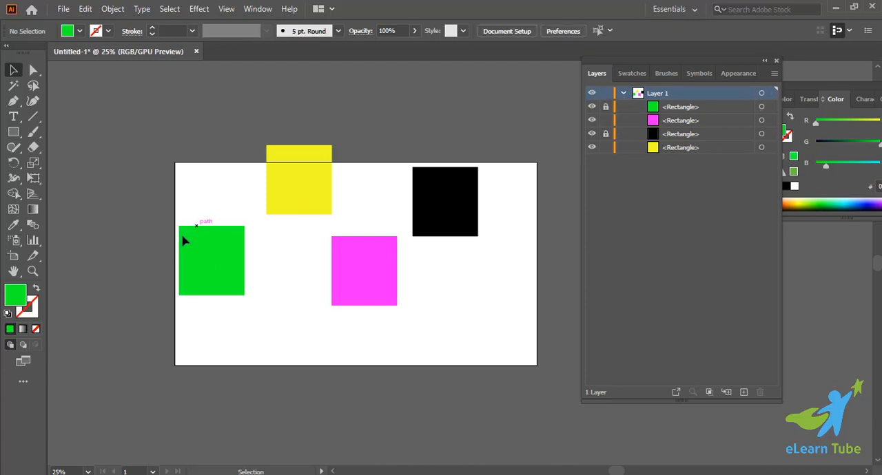
Unlock the black and green squares, and select the black one on the artboard.
click(606, 133)
click(605, 107)
drag(118, 110, 411, 356)
click(466, 297)
click(449, 233)
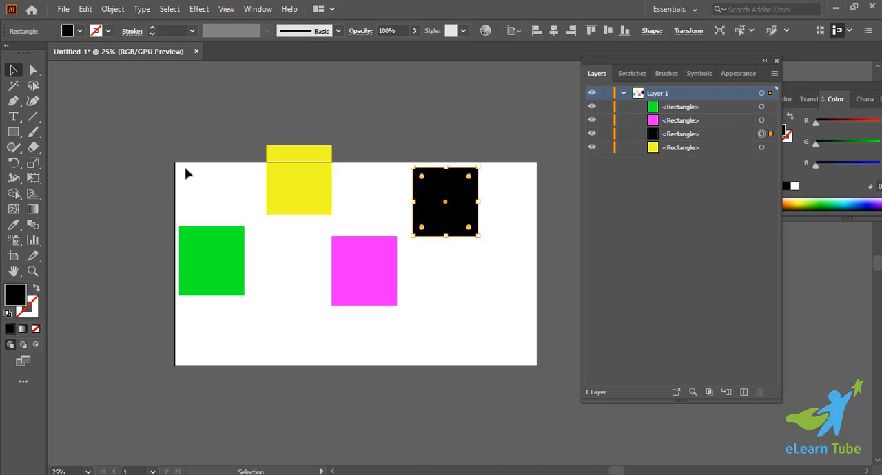
Move the black, magenta and green squares onto the yellow one so that all four overlap near the artboard's upper edge.
click(187, 171)
drag(445, 197, 334, 180)
drag(351, 269, 310, 213)
drag(243, 248, 284, 195)
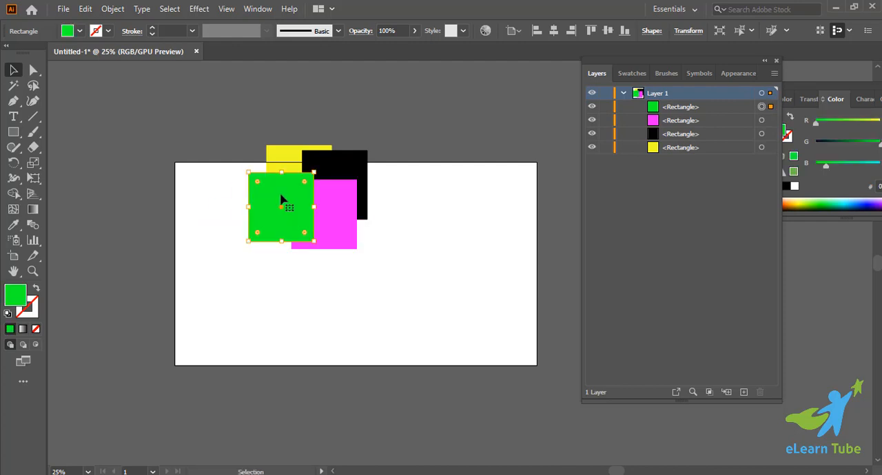
click(330, 293)
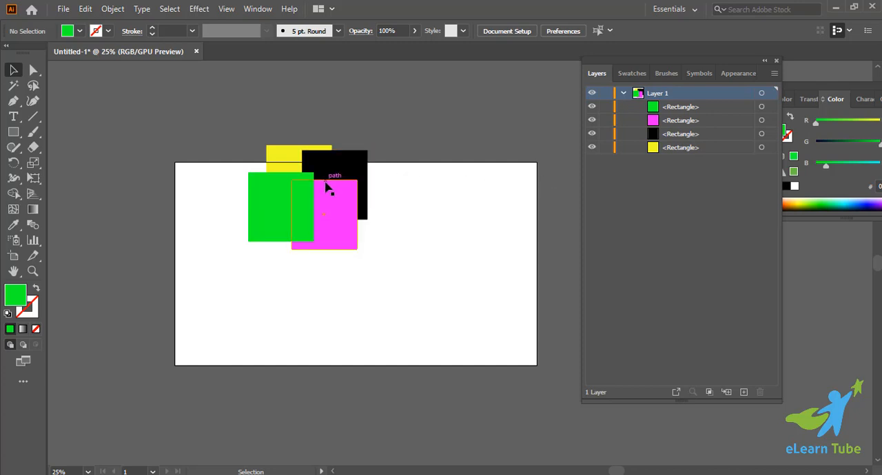
Shift the black, magenta and yellow squares up and left until the yellow one is almost entirely hidden behind the others.
drag(330, 170, 314, 153)
drag(318, 186, 265, 147)
click(428, 293)
drag(332, 213, 315, 205)
click(370, 256)
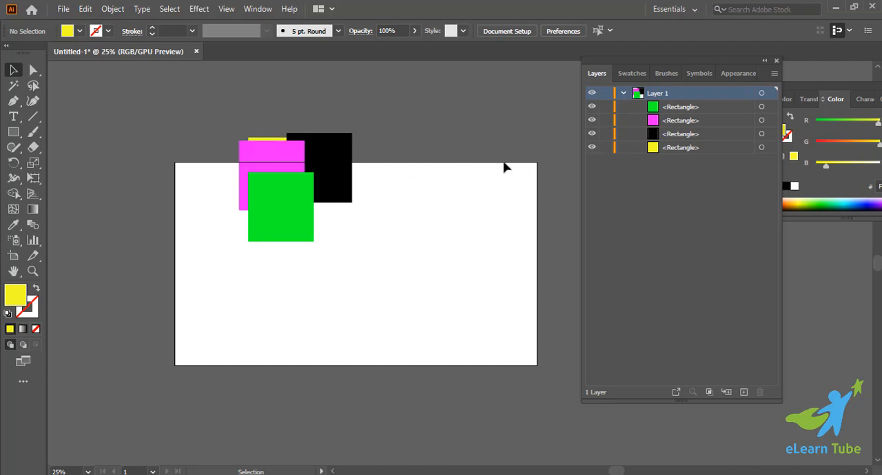
Target the hidden yellow square through its Layer 1 entry, and nudge it down, right and up until it sits right of the green square.
click(762, 148)
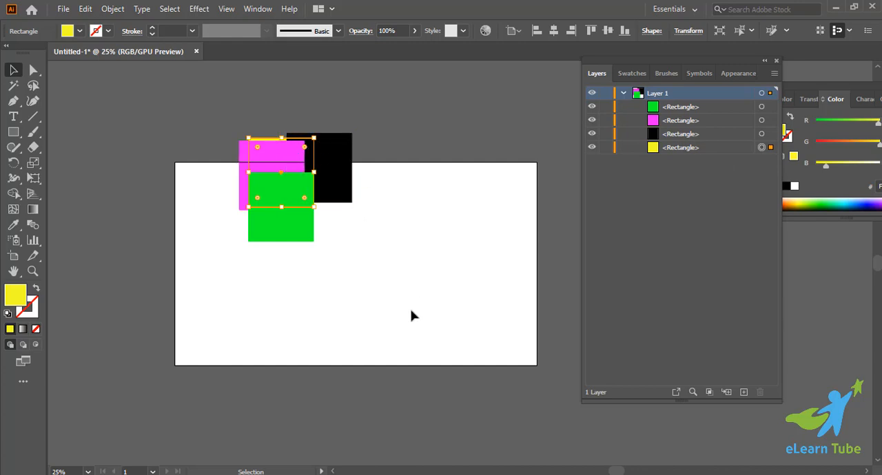
key(shift+Down)
key(shift+Down)
key(shift+Down)
key(shift+Down)
key(shift+Down)
key(shift+Down)
key(shift+Down)
key(shift+Down)
key(shift+Down)
key(shift+Down)
key(shift+Down)
key(shift+Down)
key(shift+Down)
key(shift+Down)
key(shift+Down)
key(shift+Down)
key(shift+Down)
key(shift+Down)
key(shift+Down)
key(shift+Down)
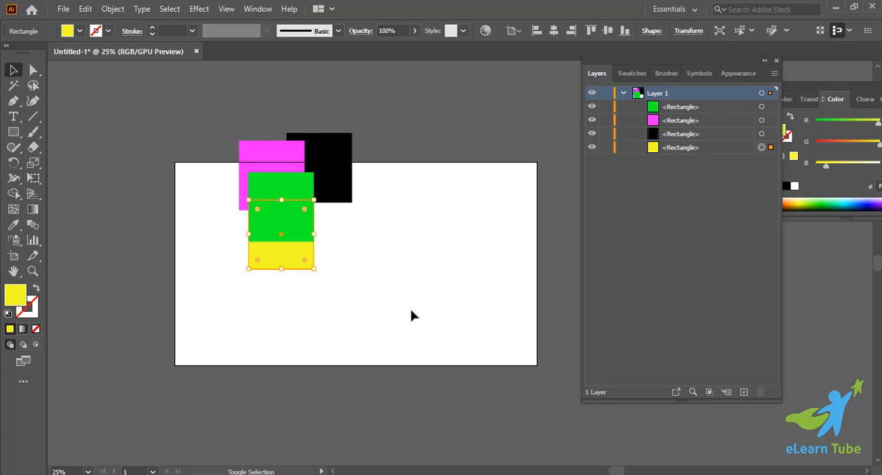
key(shift+Down)
key(shift+Down)
key(shift+Down)
key(shift+Down)
key(shift+Down)
key(shift+Down)
key(shift+Down)
key(shift+Down)
key(shift+Down)
key(shift+Down)
key(shift+Down)
key(shift+Down)
key(shift+Down)
key(shift+Down)
key(shift+Down)
key(shift+Down)
key(shift+Down)
key(shift+Right)
key(shift+Right)
key(shift+Right)
key(shift+Right)
key(shift+Right)
key(shift+Right)
key(shift+Right)
key(shift+Right)
key(shift+Right)
key(shift+Right)
key(shift+Right)
key(shift+Right)
key(shift+Right)
key(shift+Right)
key(shift+Right)
key(shift+Right)
key(shift+Right)
key(shift+Right)
key(shift+Right)
key(shift+Right)
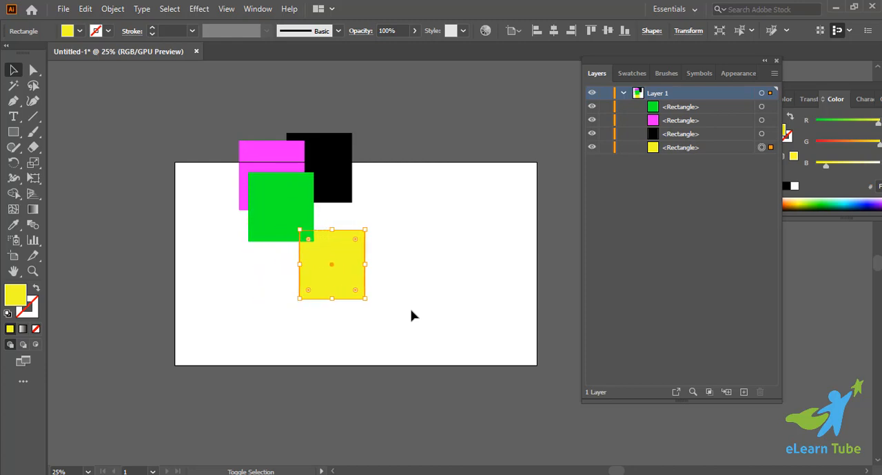
key(shift+Right)
key(shift+Right)
key(shift+Right)
key(shift+Right)
key(shift+Right)
key(shift+Right)
key(shift+Right)
key(shift+Right)
key(shift+Right)
key(shift+Right)
key(shift+Right)
key(shift+Right)
key(shift+Right)
key(shift+Right)
key(shift+Right)
key(shift+Right)
key(shift+Right)
key(shift+Right)
key(shift+Right)
key(shift+Right)
key(shift+Up)
key(shift+Up)
key(shift+Up)
key(shift+Up)
key(shift+Up)
key(shift+Up)
key(shift+Up)
key(shift+Up)
key(shift+Up)
key(shift+Up)
key(shift+Up)
key(shift+Up)
key(shift+Up)
key(shift+Up)
key(shift+Up)
key(shift+Up)
key(shift+Up)
key(shift+Up)
key(shift+Up)
key(shift+Up)
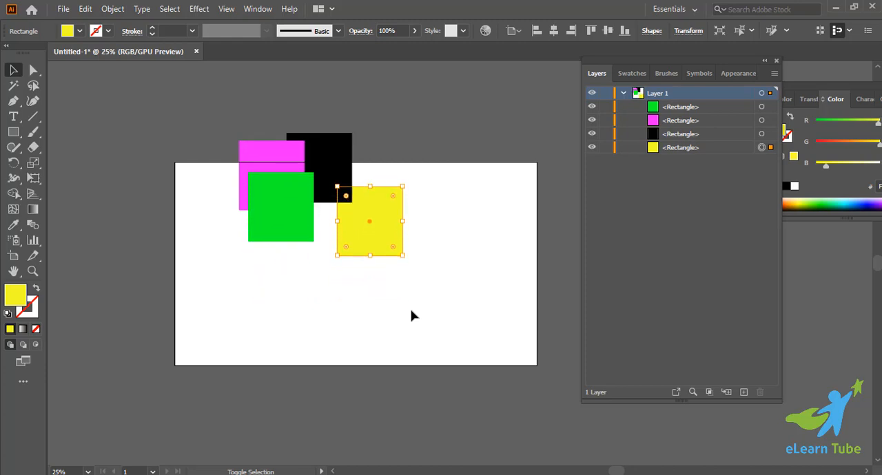
shift+click(381, 254)
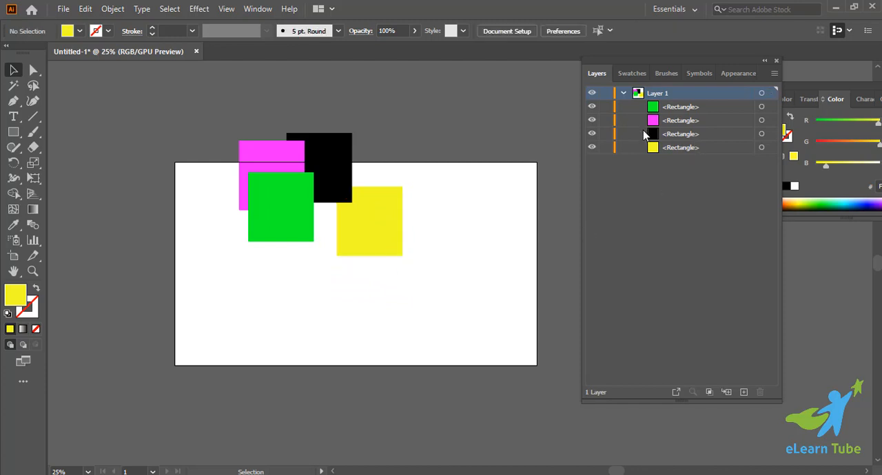
Select the black square on the artboard, target the black and magenta squares through their layer entries, and clear the selection.
click(344, 160)
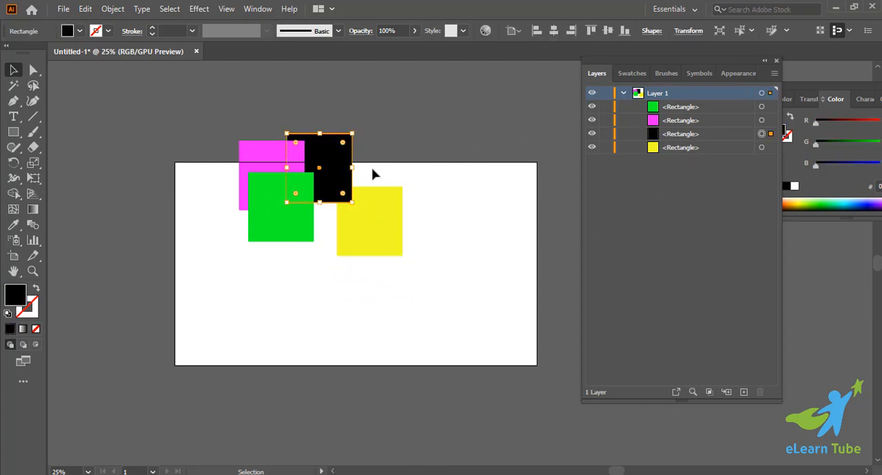
click(387, 170)
click(762, 134)
click(451, 216)
click(761, 121)
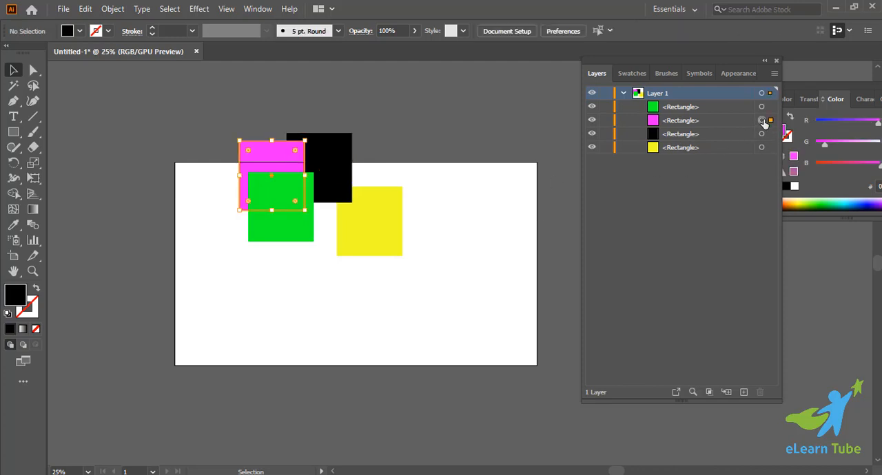
click(518, 201)
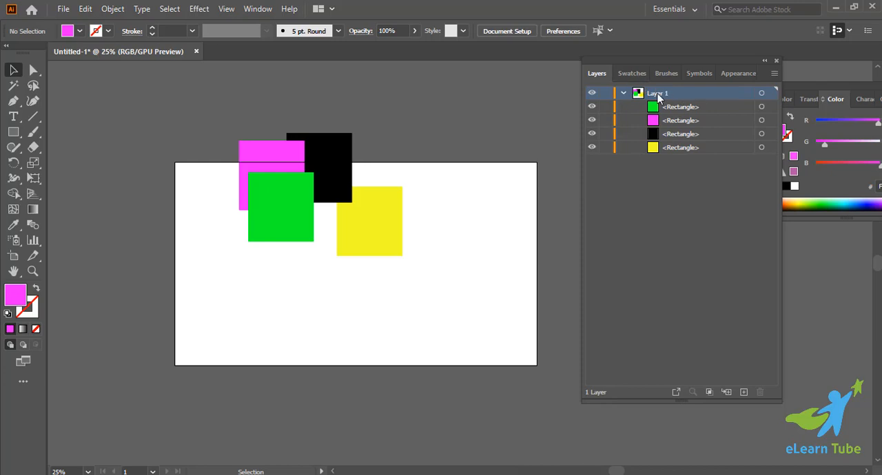
Target all of Layer 1 to select its four squares at once, then collapse the layer and clear the selection.
click(623, 93)
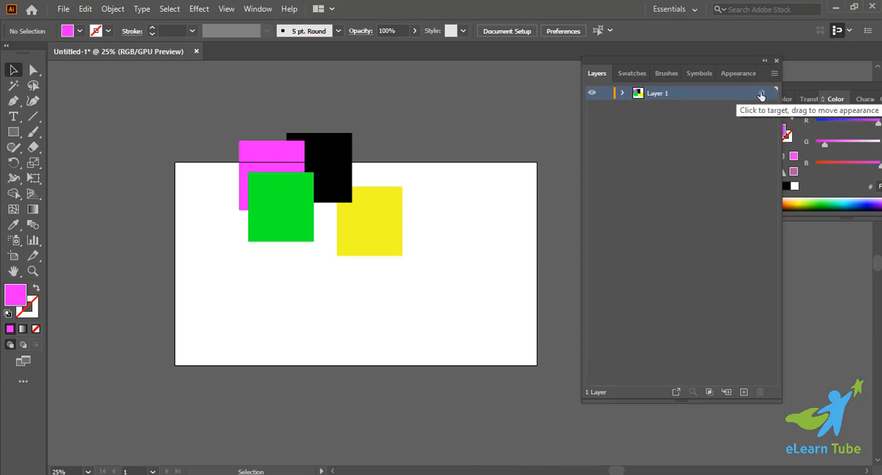
click(624, 93)
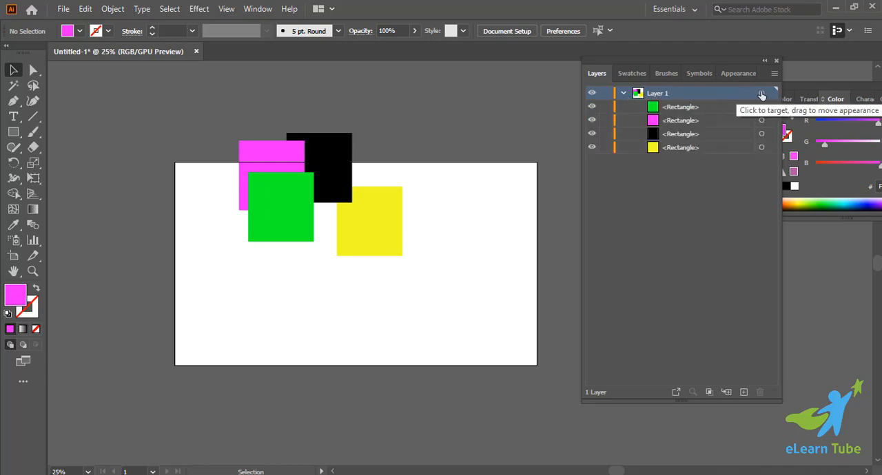
click(762, 93)
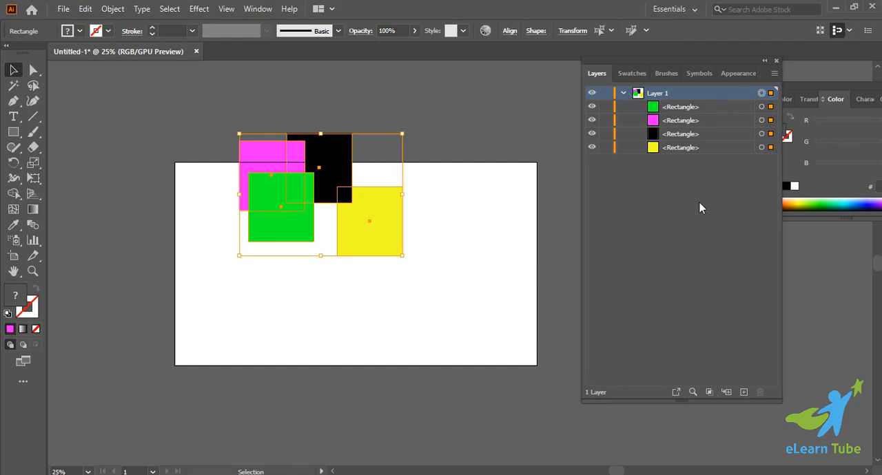
click(623, 93)
click(482, 282)
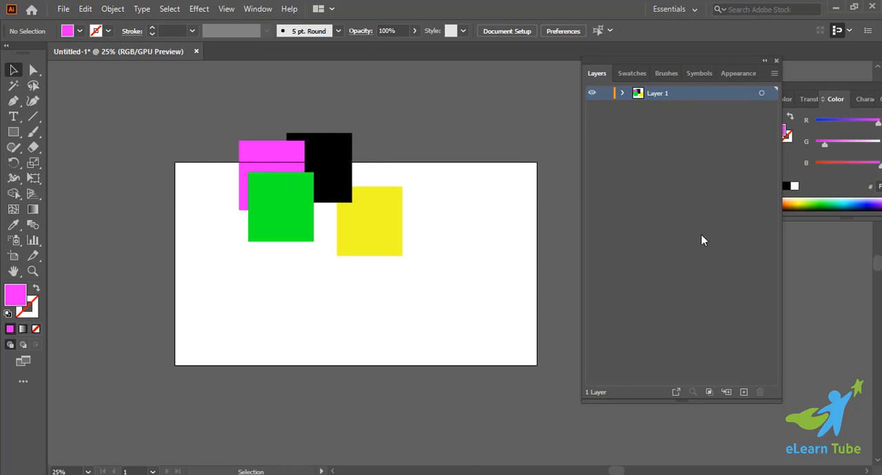
click(700, 292)
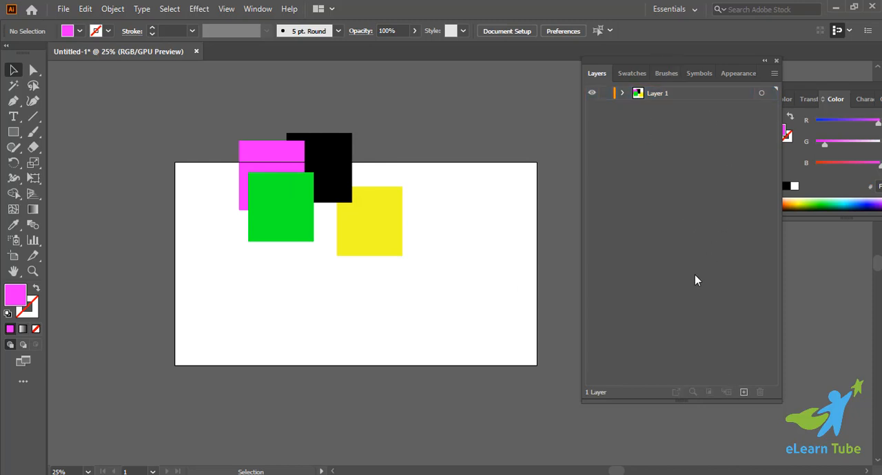
Expand Layer 1, select all four squares together on the artboard, and deselect them.
click(621, 93)
drag(221, 129, 446, 319)
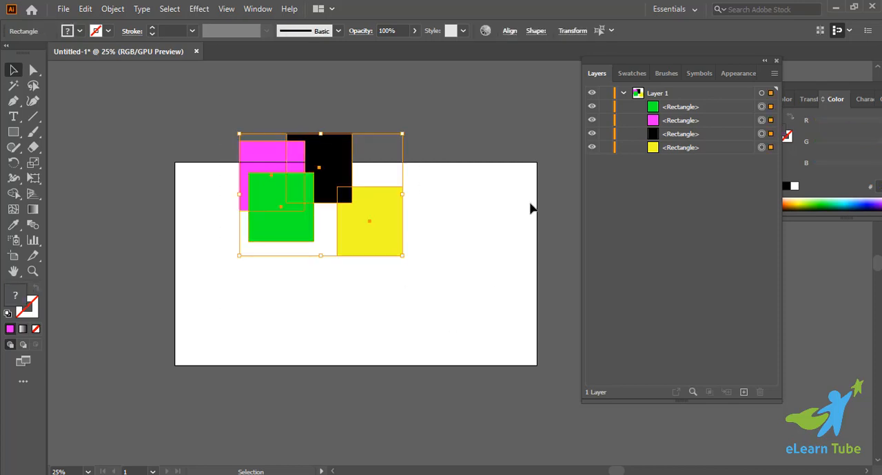
click(315, 282)
drag(208, 139, 434, 296)
click(433, 298)
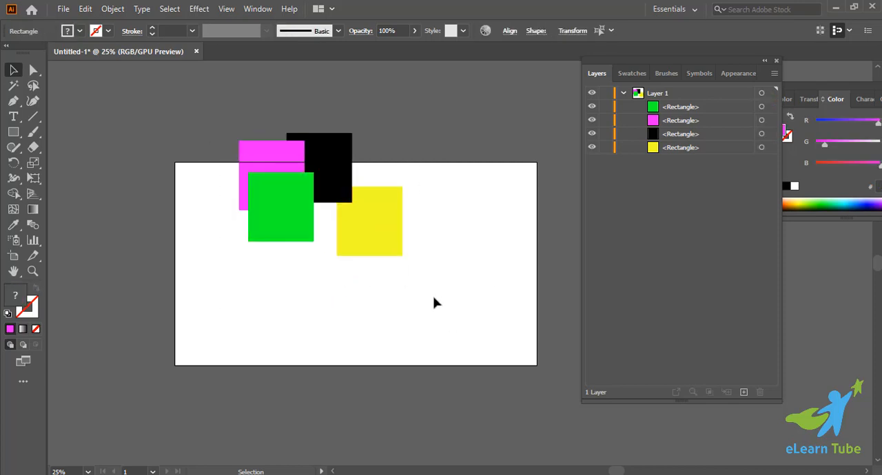
Add a Lorem ipsum point text below the squares, enlarge it to 74.333 pt, and duplicate it into four scattered copies.
click(14, 116)
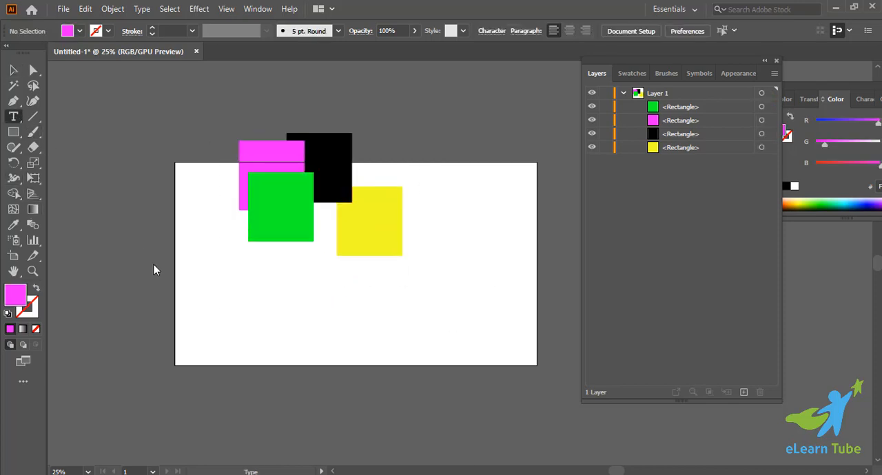
click(207, 285)
key(Escape)
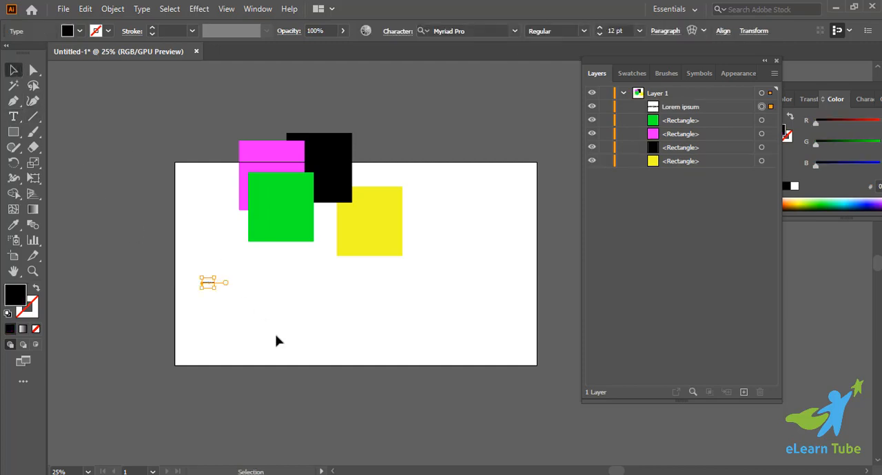
drag(189, 268, 269, 346)
drag(386, 311, 407, 374)
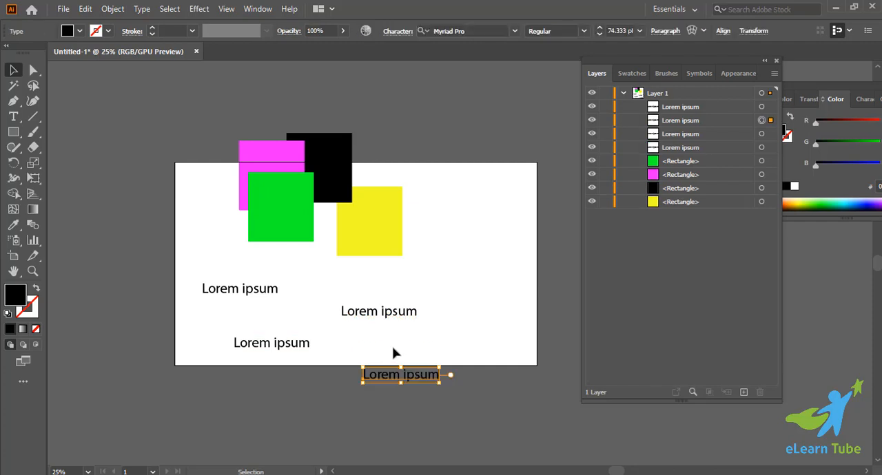
click(97, 307)
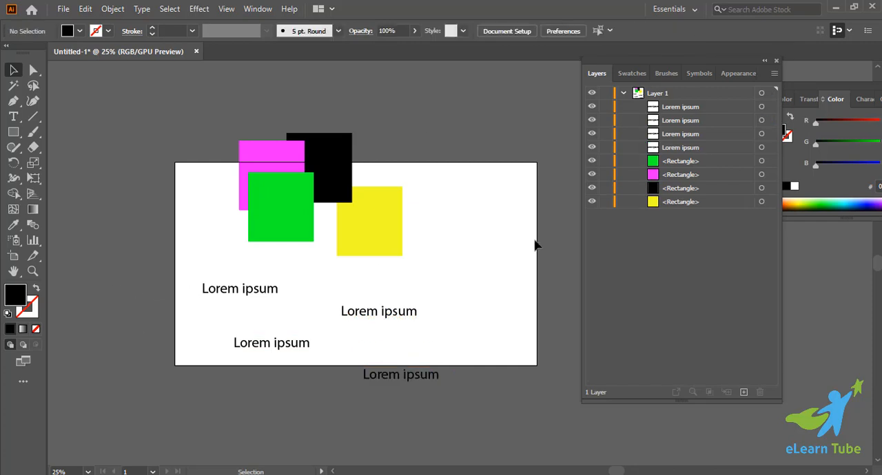
Highlight the four Lorem ipsum entries in Layer 1, select the texts on the artboard, and examine their entries in the layer.
click(660, 110)
shift+click(679, 146)
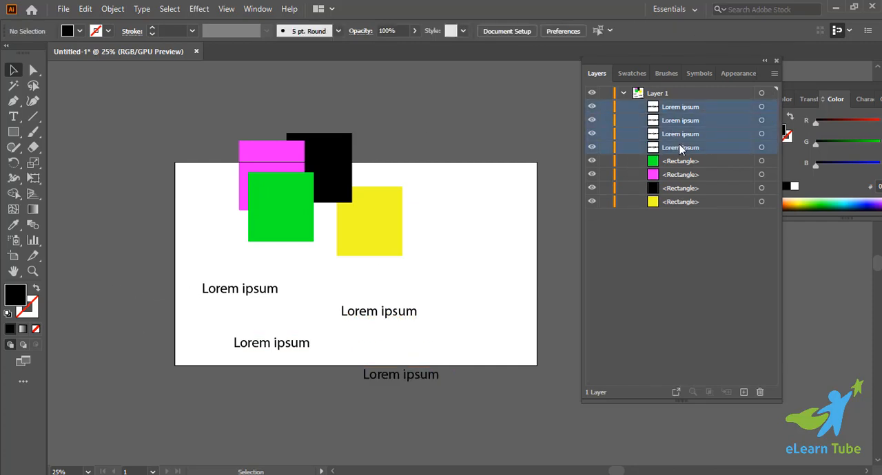
click(623, 94)
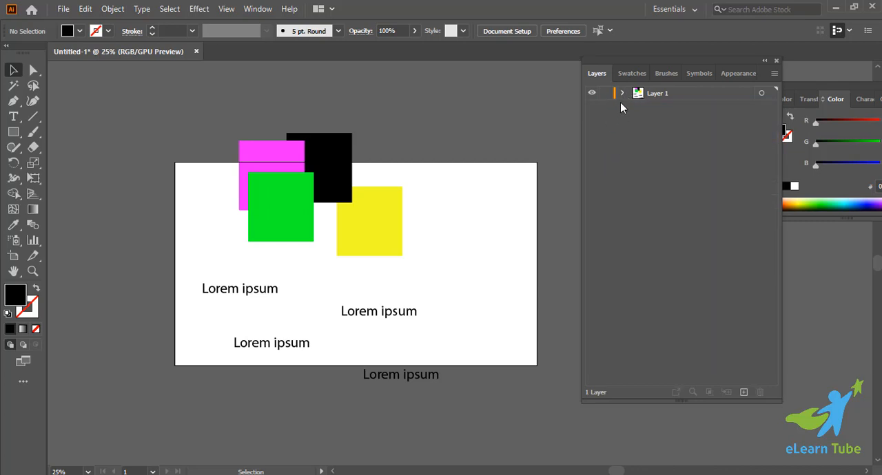
drag(226, 317, 432, 401)
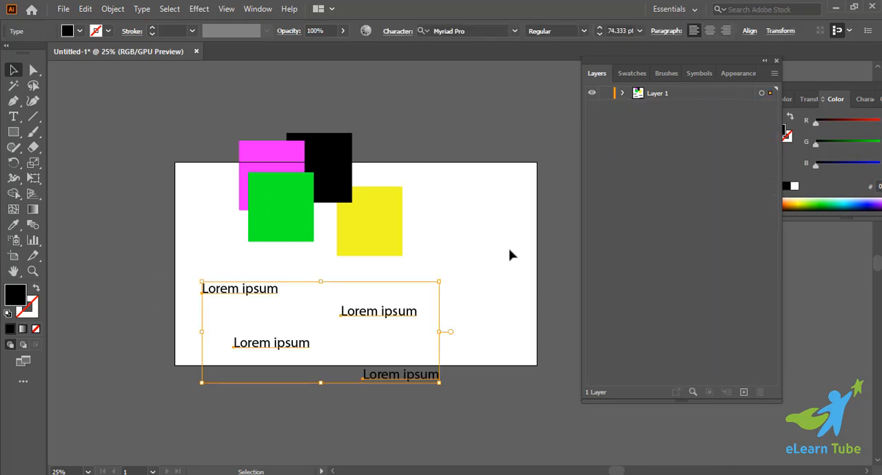
click(624, 92)
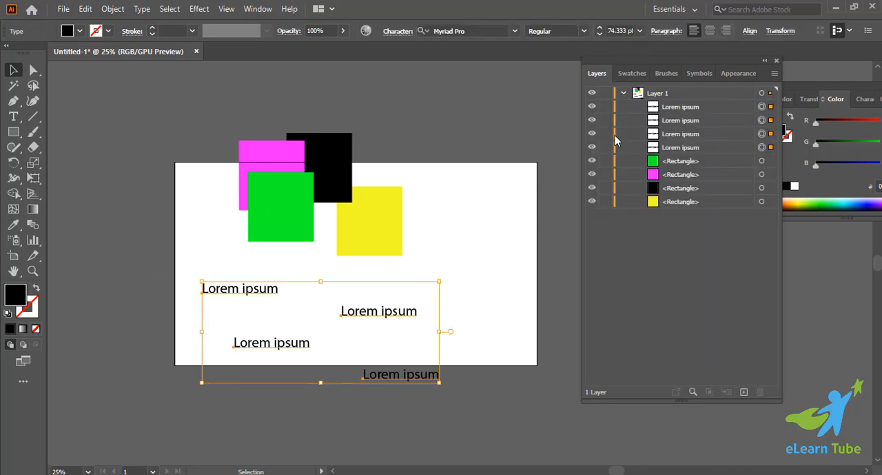
click(623, 93)
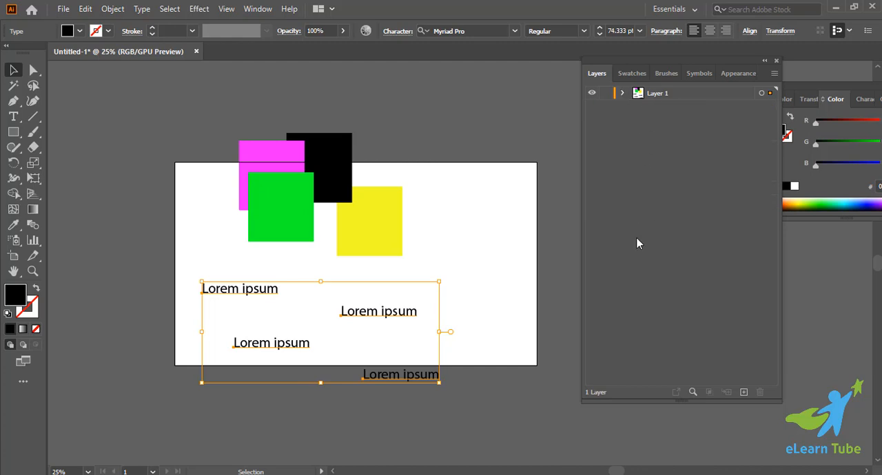
Select all four Lorem ipsum texts on the artboard and delete them.
click(236, 309)
drag(176, 279, 468, 393)
key(Delete)
Check the contents of Layer 1, collapse it, and create a new layer above it.
click(623, 93)
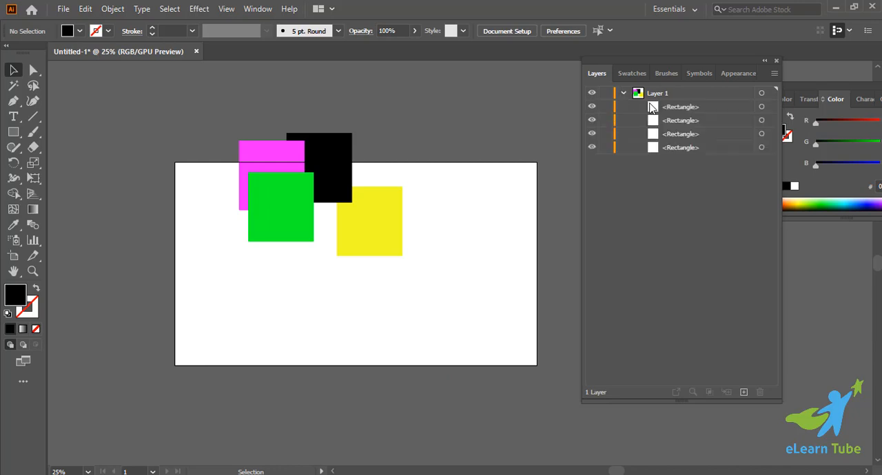
click(624, 93)
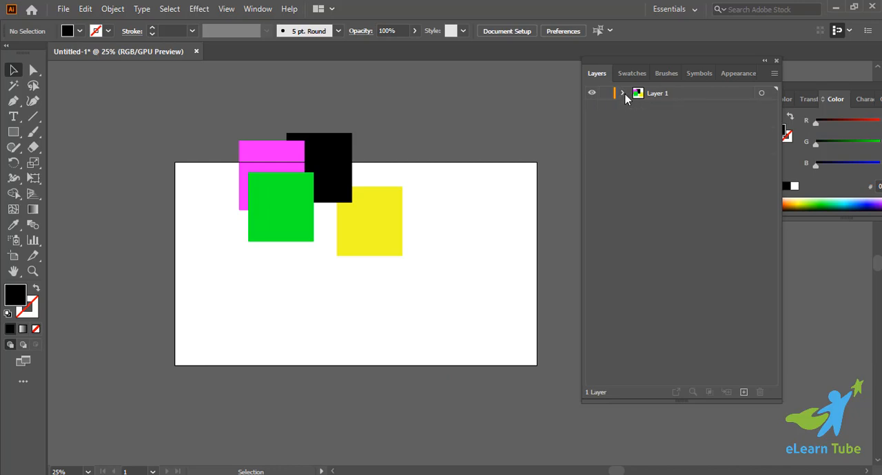
click(744, 392)
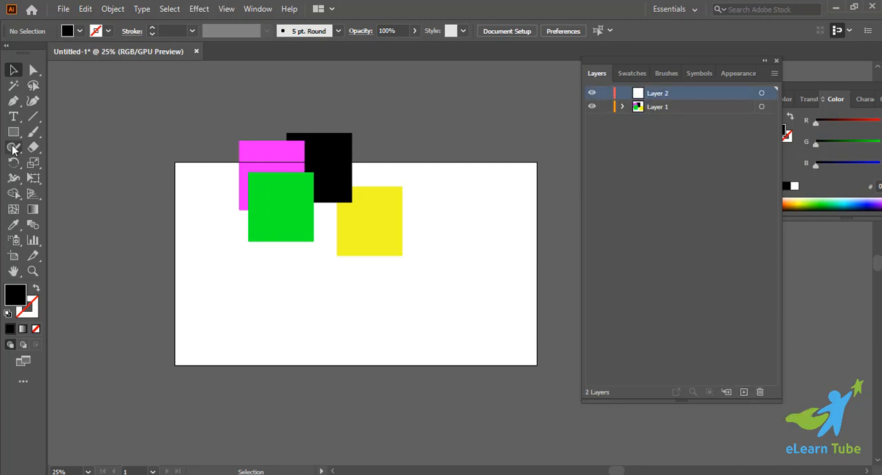
Add a Lorem ipsum point text on Layer 2, enlarge it to 58.1767 pt, and scatter four copies below the squares.
click(13, 117)
click(238, 319)
key(Escape)
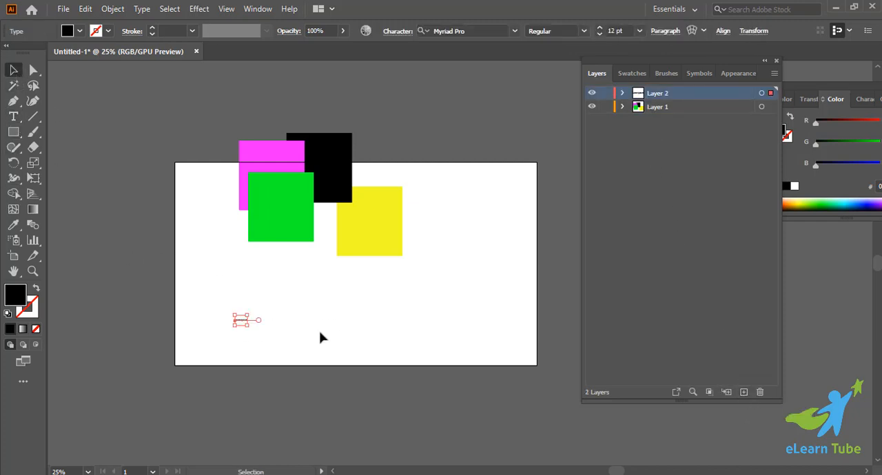
drag(256, 321, 399, 307)
drag(380, 308, 240, 294)
drag(421, 295, 338, 322)
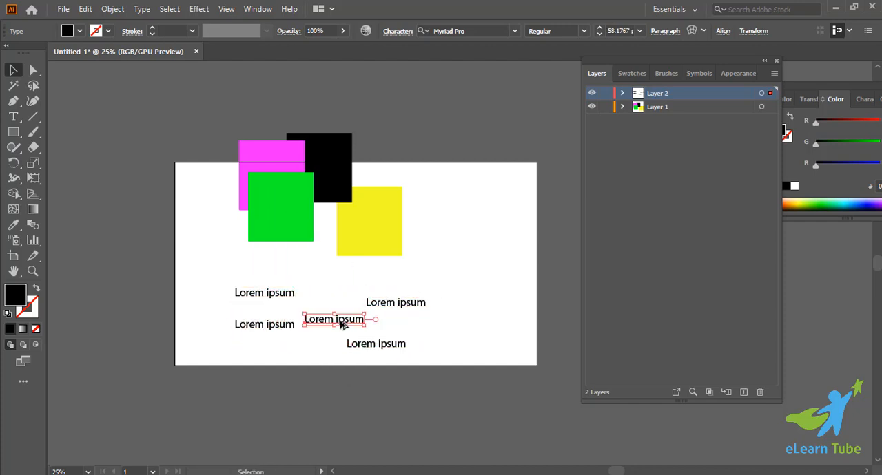
click(521, 272)
click(621, 94)
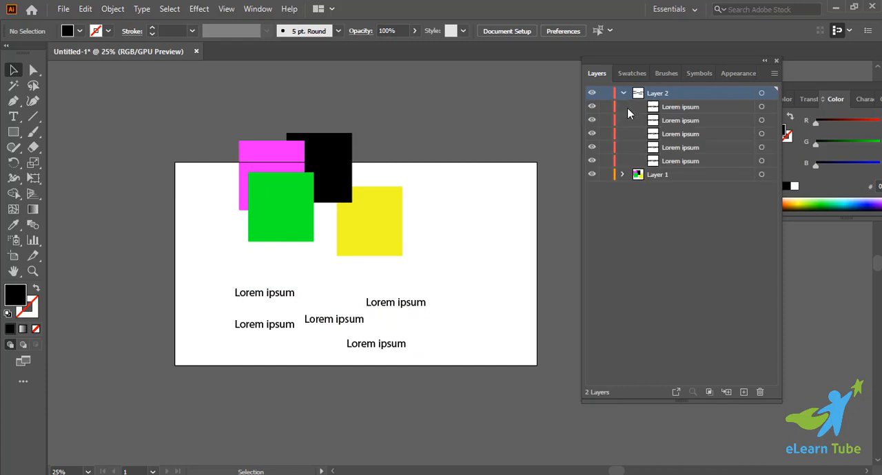
click(619, 95)
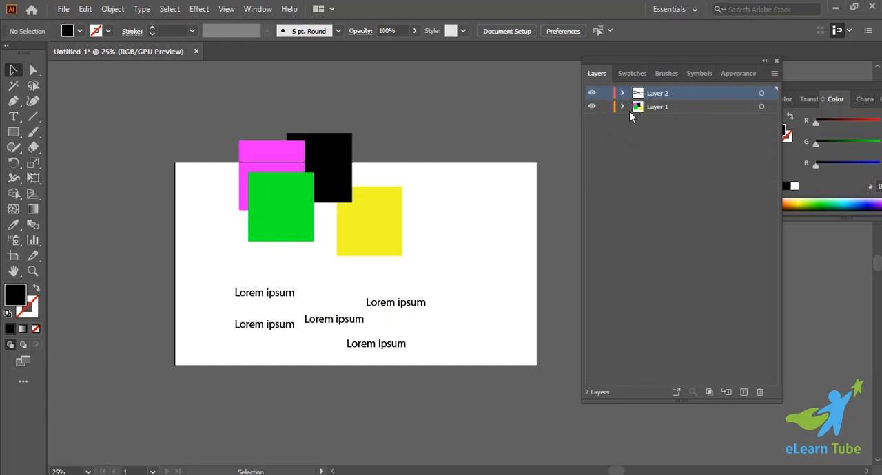
Make Layer 1 active and draw a black rectangle across the artboard's upper edge, near its right end.
click(629, 110)
click(622, 107)
click(638, 108)
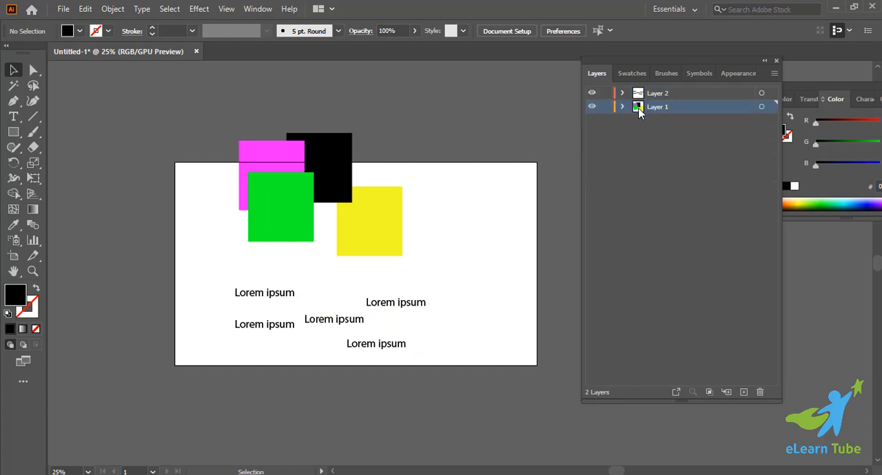
click(13, 131)
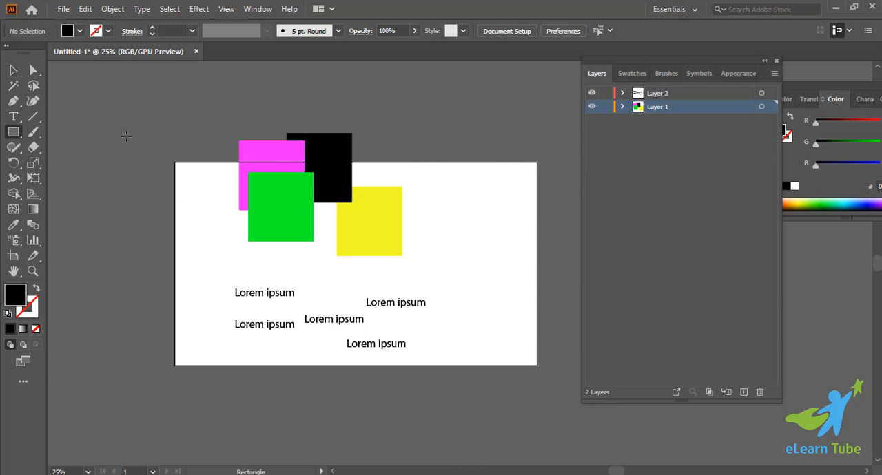
drag(435, 95, 500, 167)
key(v)
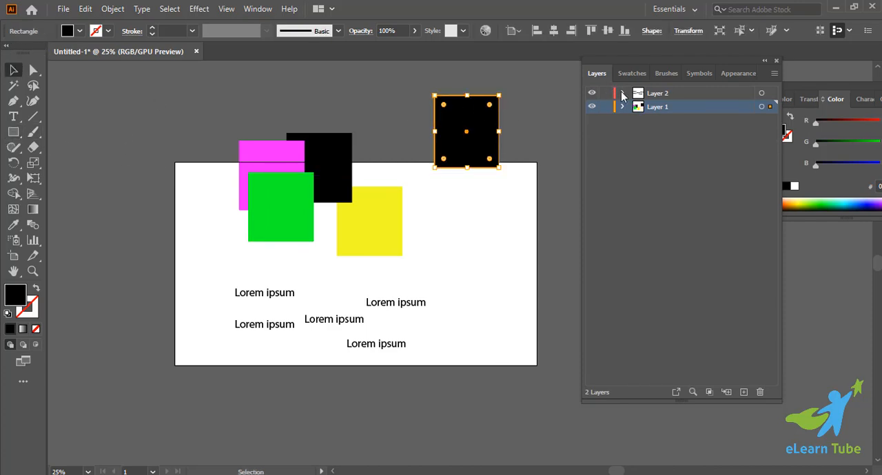
Examine the new rectangle's entry in Layer 1, and compare the contents of Layer 2 and Layer 1.
click(622, 108)
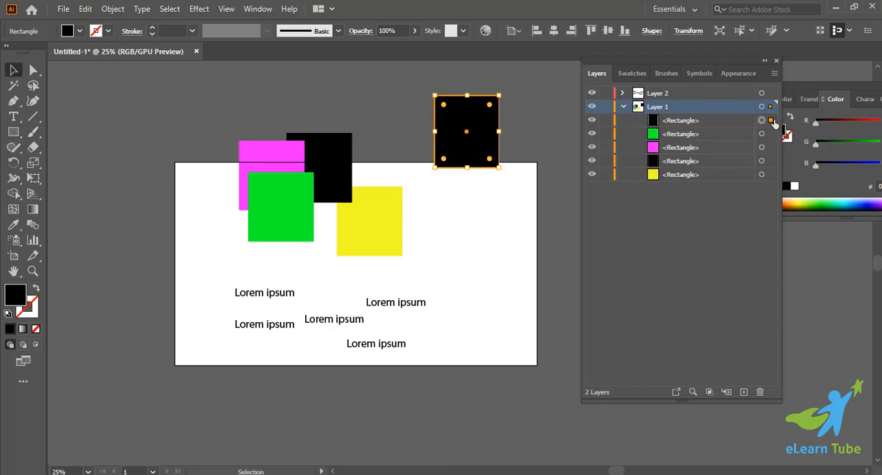
click(384, 100)
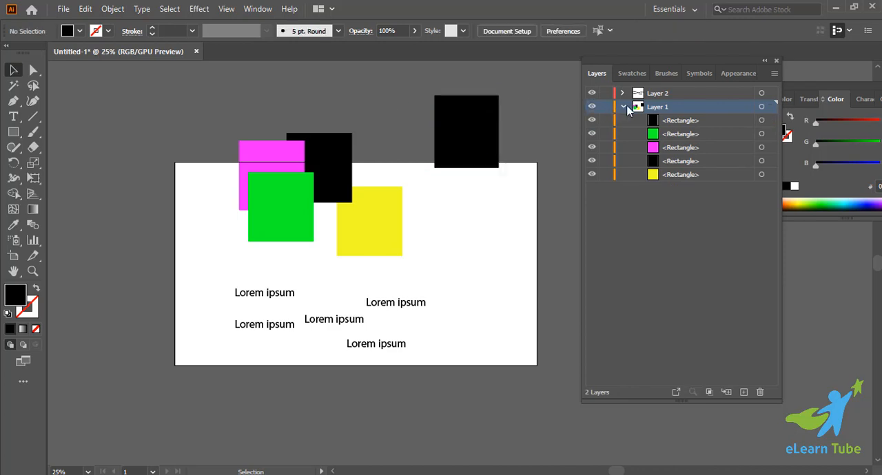
click(623, 107)
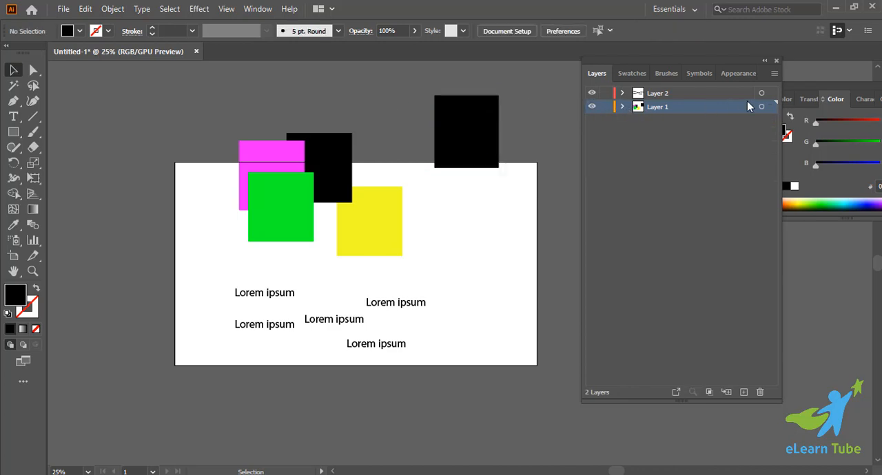
click(622, 94)
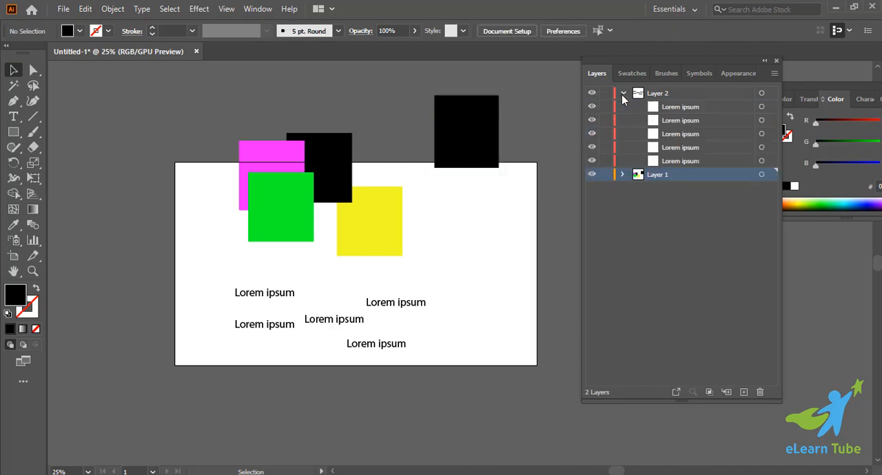
click(624, 175)
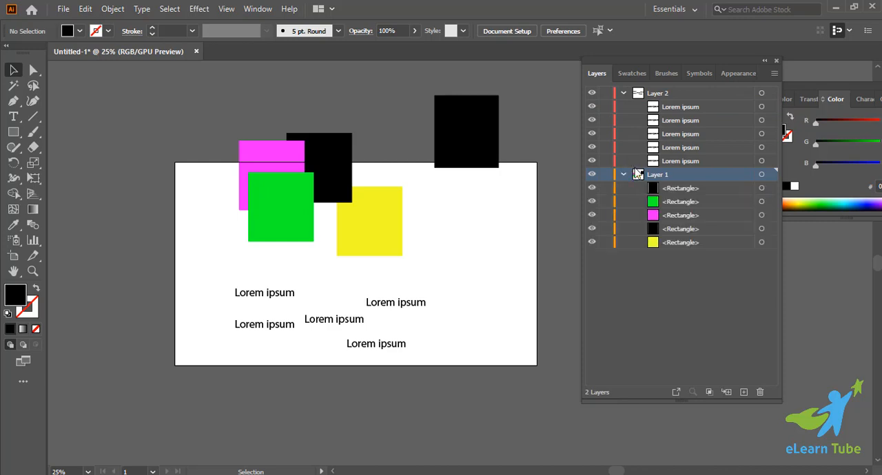
Select all the texts on Layer 2 and nest Layer 2 inside Layer 1.
click(636, 96)
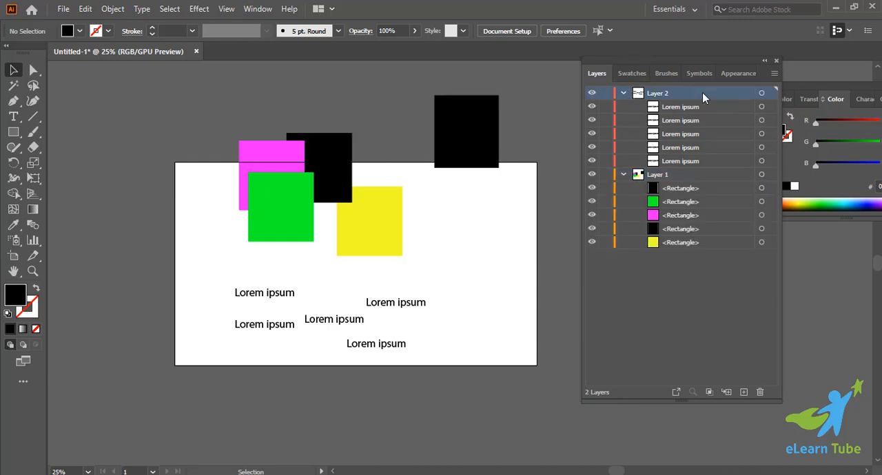
click(765, 94)
drag(770, 93, 711, 196)
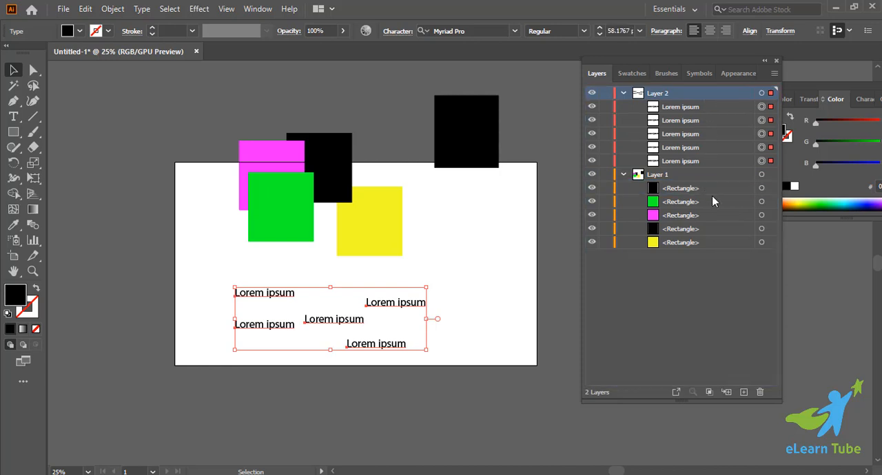
click(680, 300)
Examine the Lorem ipsum entries of the nested Layer 2 within Layer 1, and collapse Layer 2.
click(638, 107)
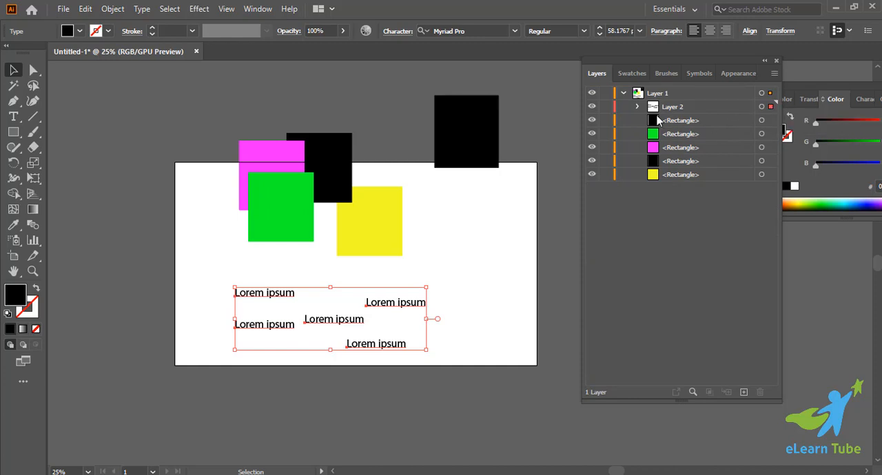
click(637, 108)
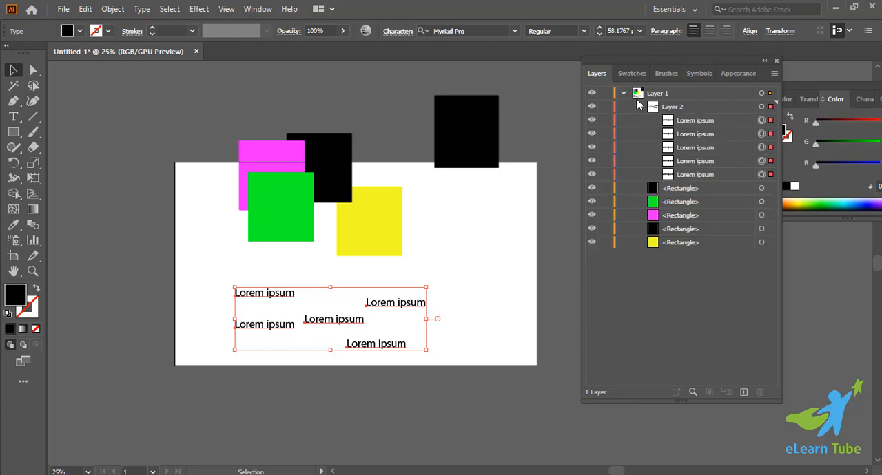
click(638, 107)
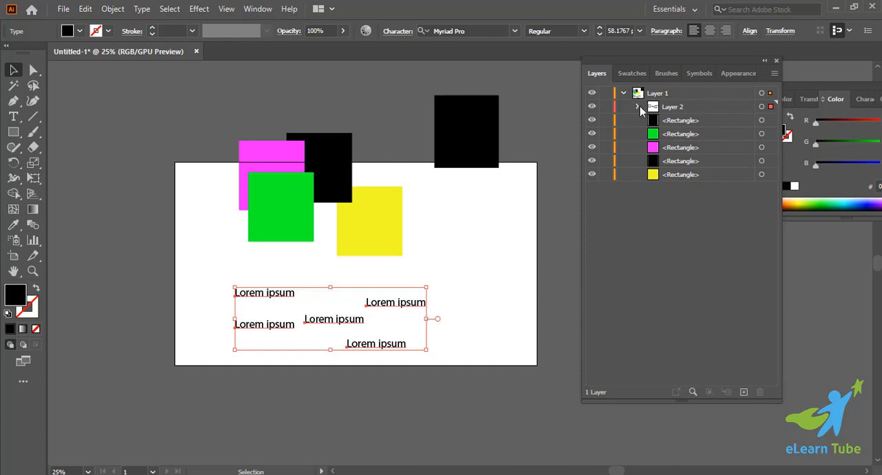
click(637, 108)
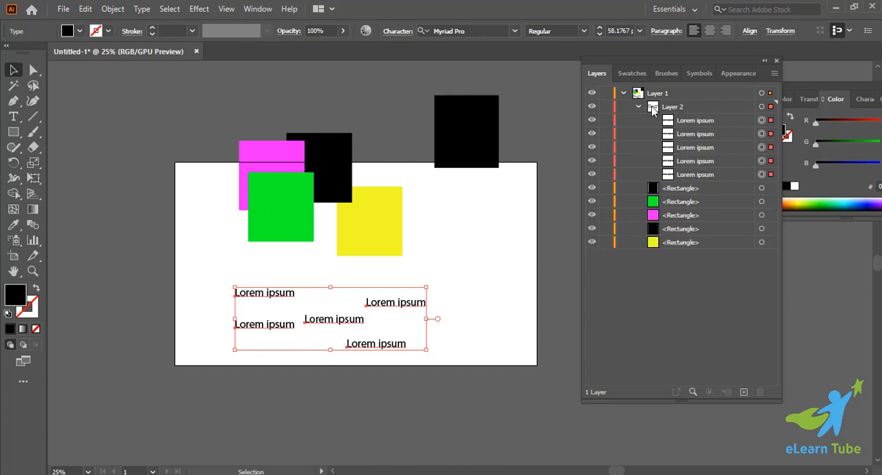
click(666, 111)
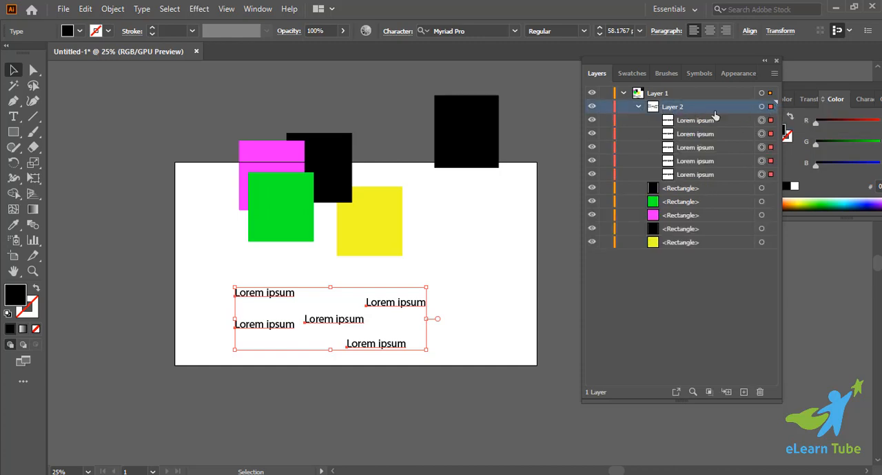
click(638, 107)
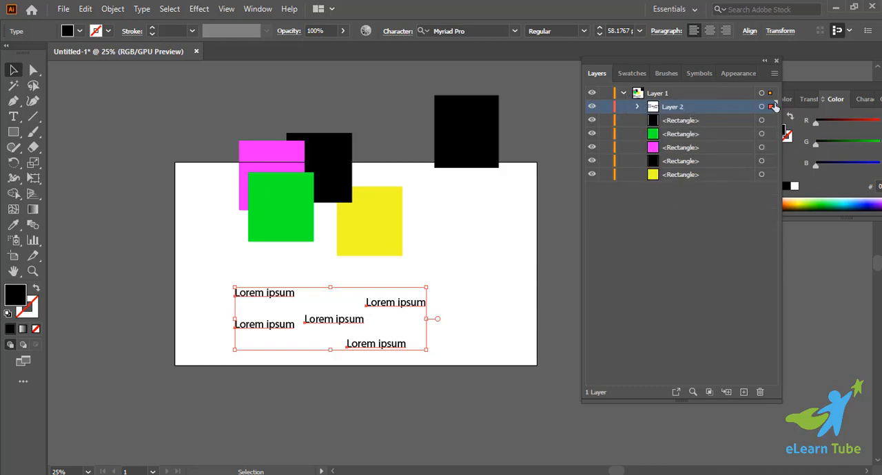
Take Layer 2 out of Layer 1, place it below Layer 1, and collapse Layer 1.
drag(732, 106, 720, 203)
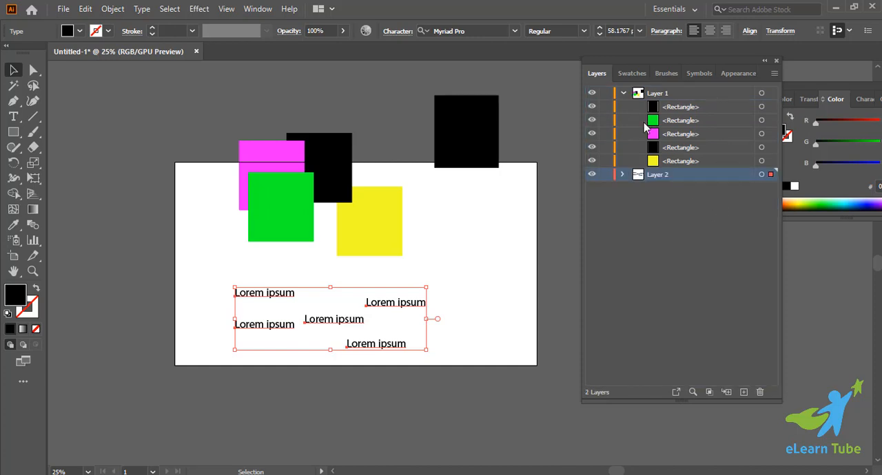
click(624, 94)
click(659, 230)
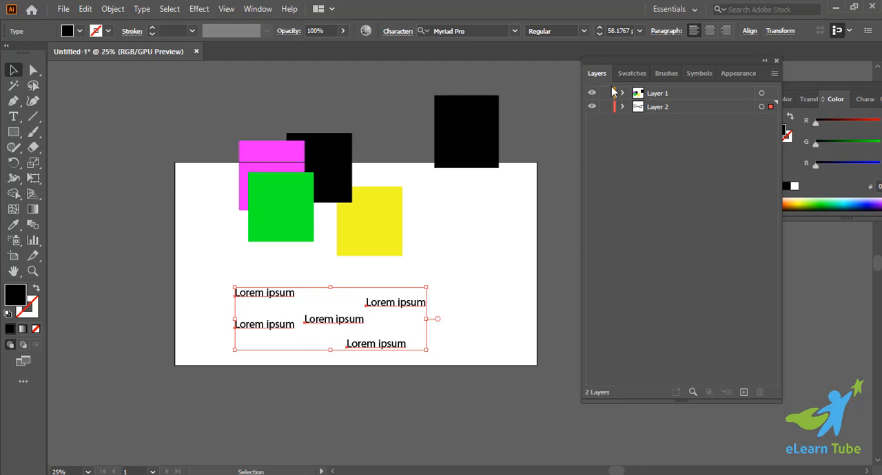
Hide Layer 2 and Layer 1, and show both layers again.
click(605, 108)
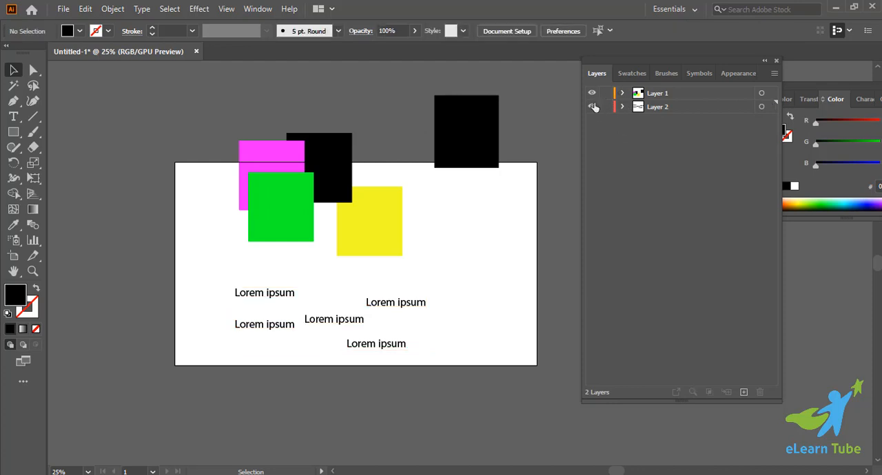
click(593, 108)
click(593, 96)
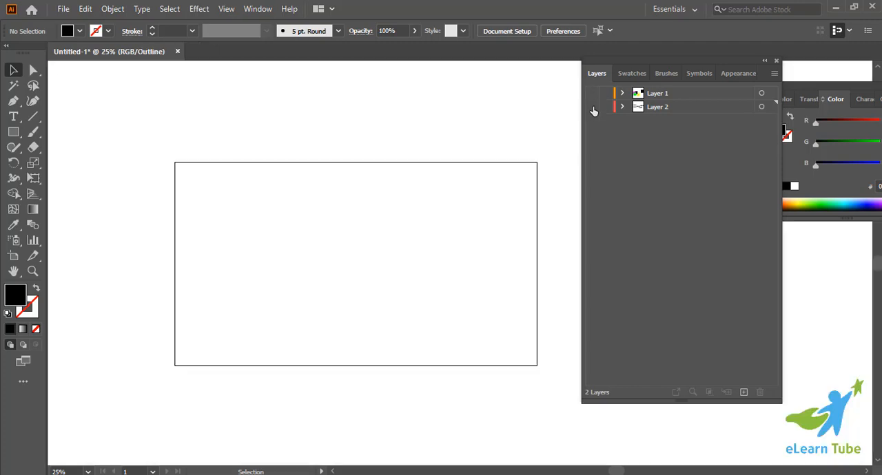
click(593, 108)
click(592, 94)
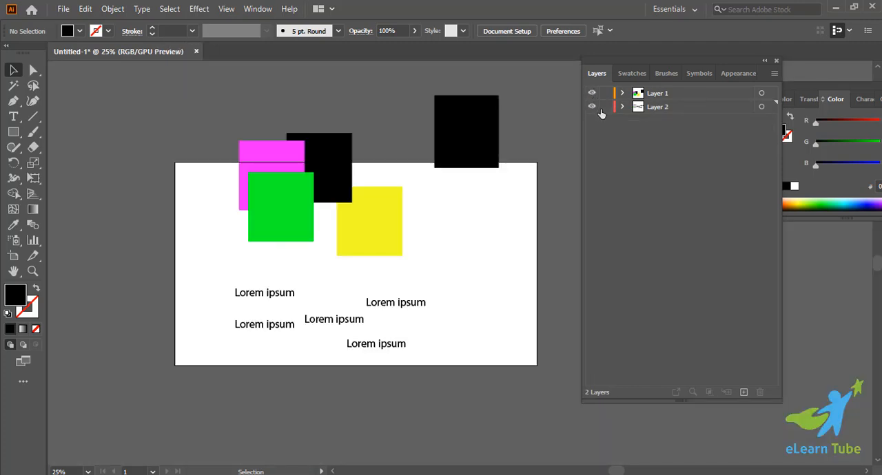
Expand both layers, then hide only the green rectangle through its Layer 1 entry and show it again.
click(623, 107)
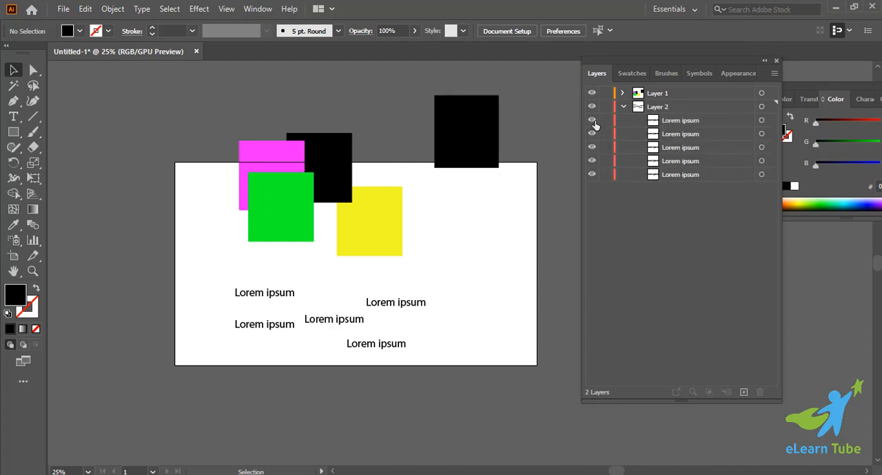
click(308, 210)
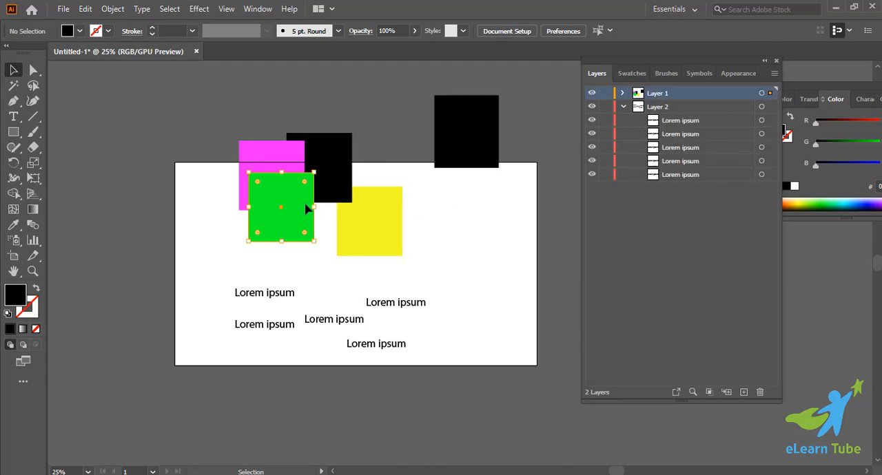
click(623, 94)
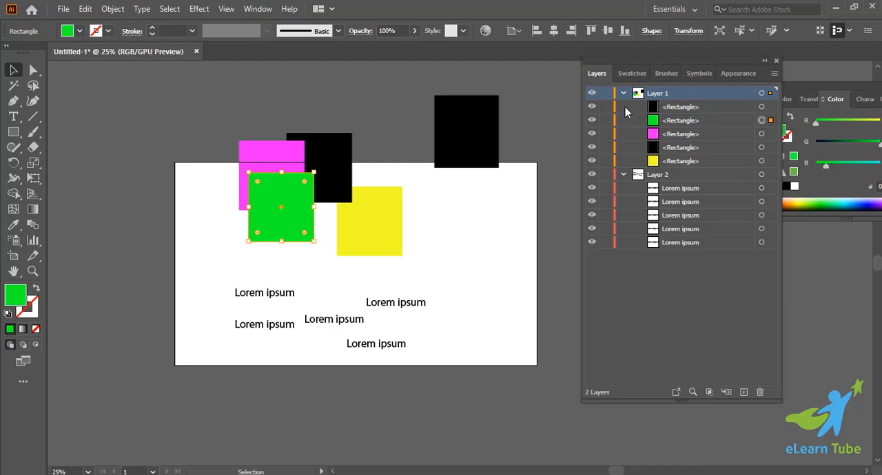
click(592, 120)
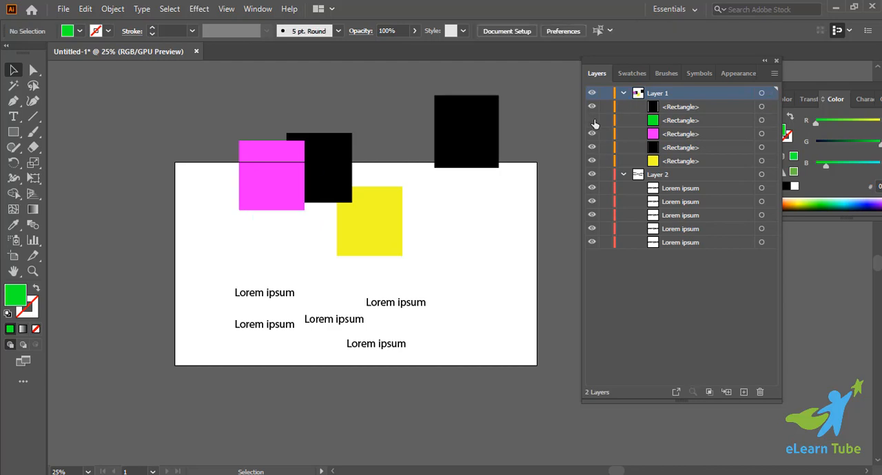
click(592, 121)
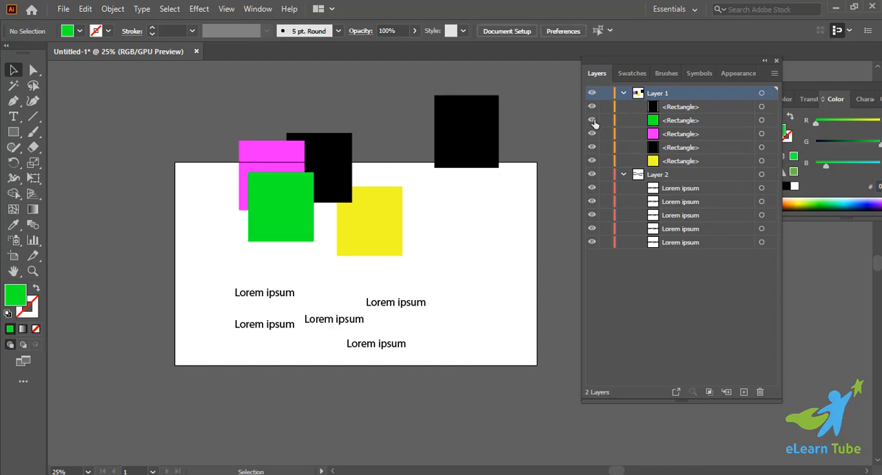
Select the green square, review the Hide command's options for it, and deselect it.
click(311, 207)
click(119, 9)
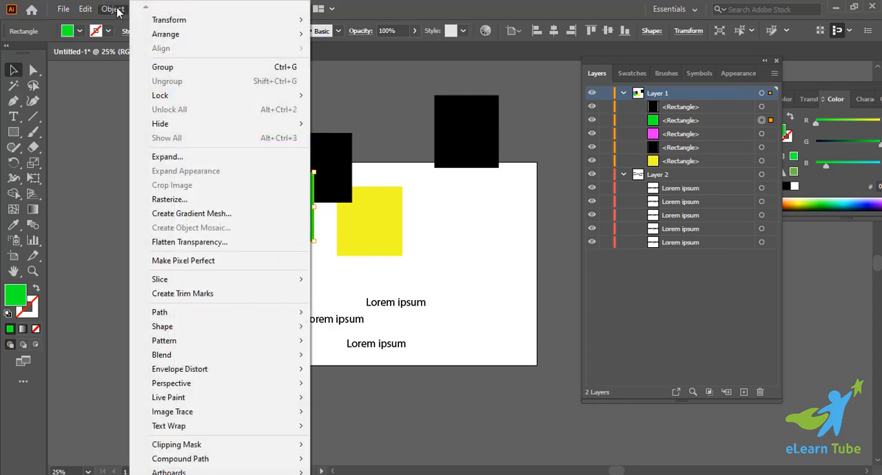
mouse_move(217, 127)
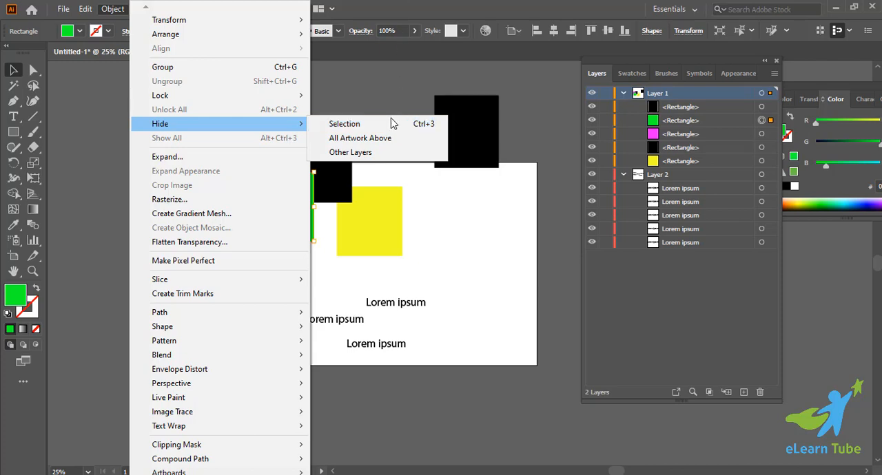
click(421, 9)
click(476, 234)
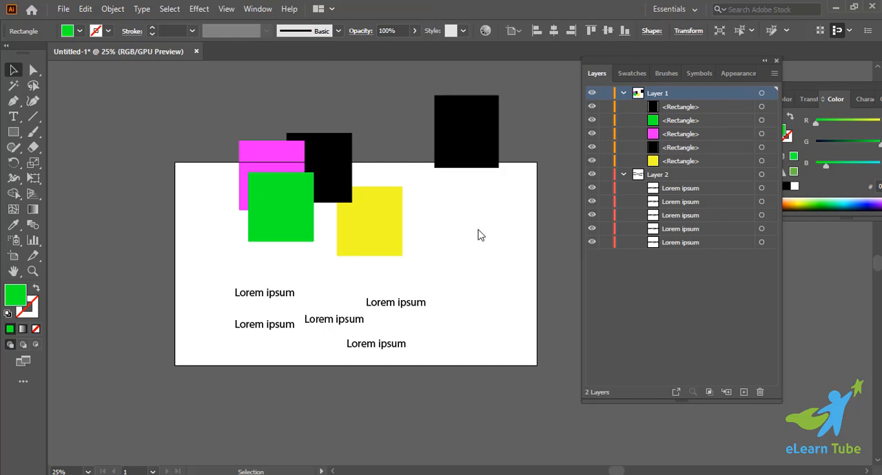
Hide the selected green square with the Hide Selection command, and restore it with Show All.
click(287, 238)
key(ctrl+3)
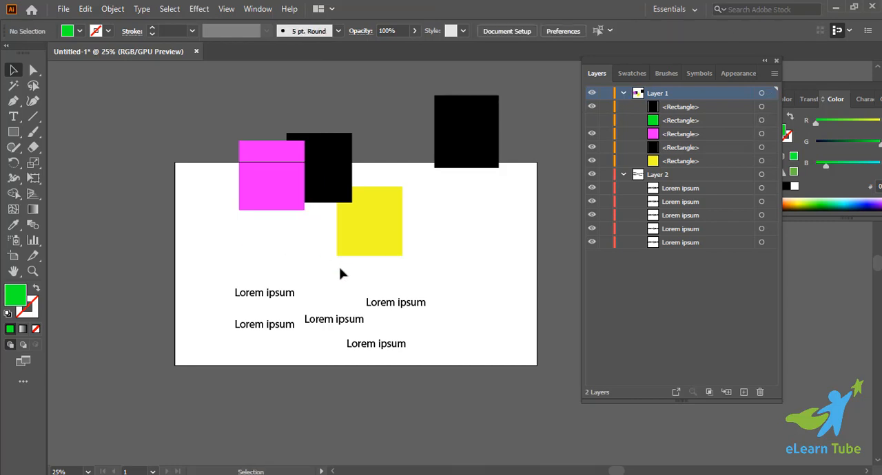
key(ctrl+alt+3)
click(340, 274)
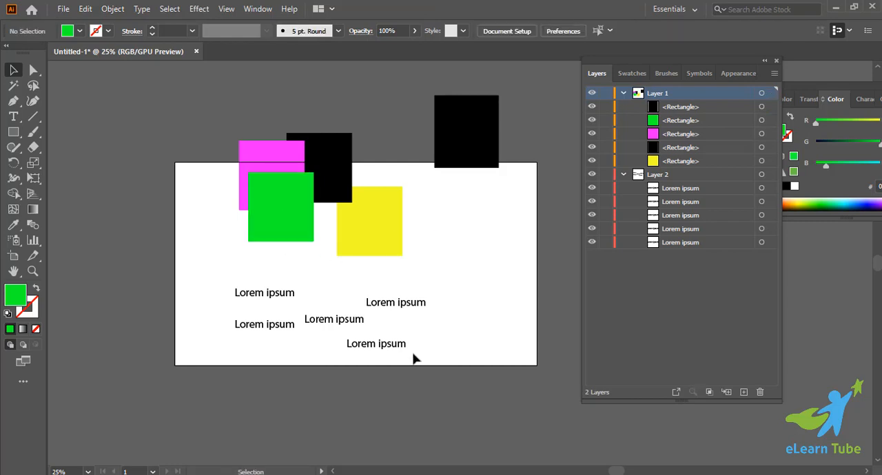
Collapse both layers, then expand Layer 1 again and highlight the green rectangle's entry.
click(623, 93)
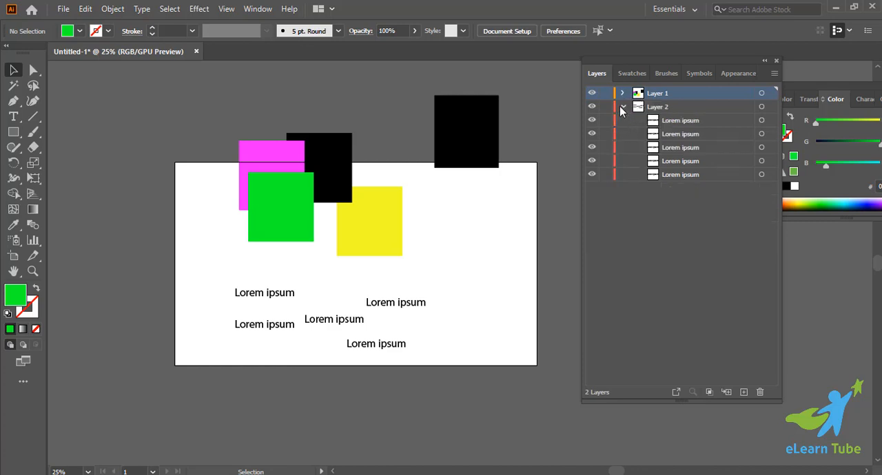
click(622, 108)
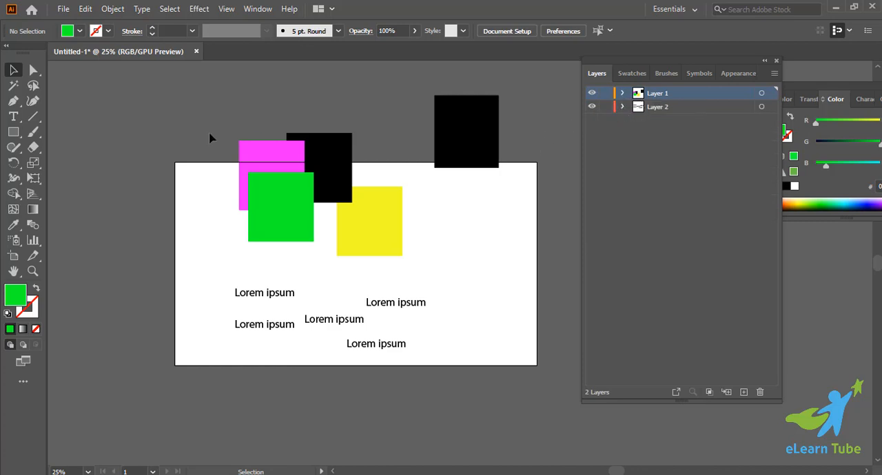
drag(253, 148, 328, 230)
click(459, 206)
click(622, 94)
click(696, 121)
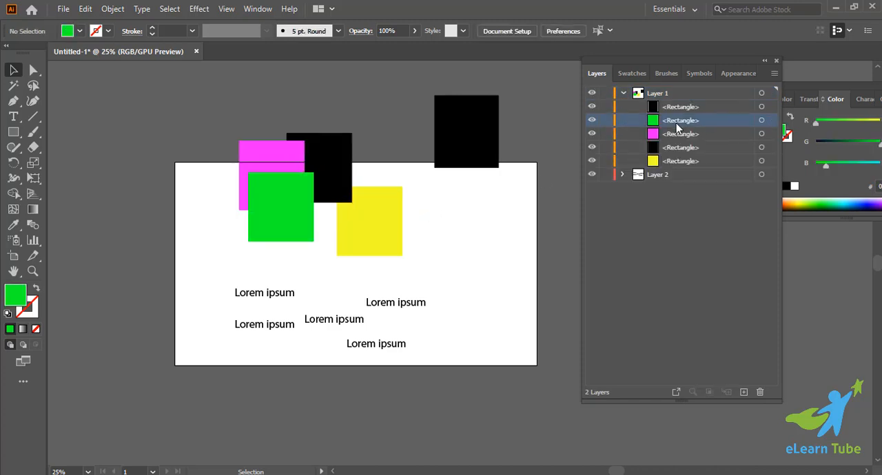
Move the yellow square behind the green and black squares, and nudge the overlapping black square slightly.
drag(347, 239, 300, 228)
click(418, 211)
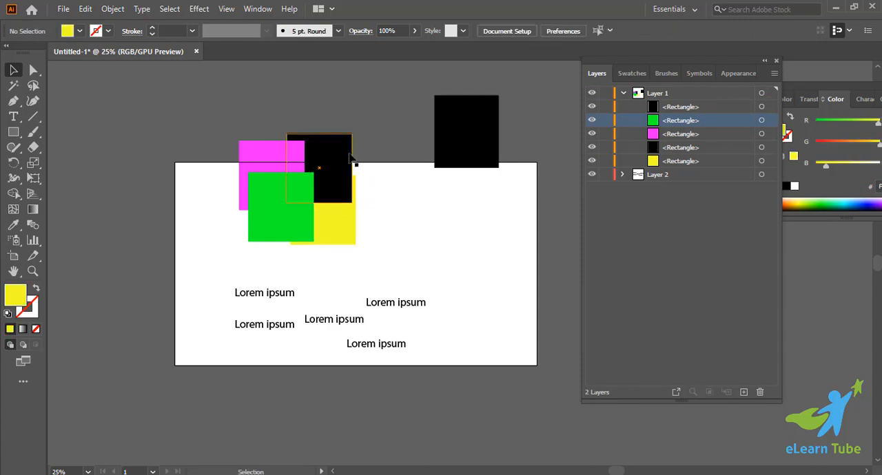
drag(349, 156, 355, 160)
Add the green square to the selected black square, review the Group command for them, and deselect both.
shift+click(307, 230)
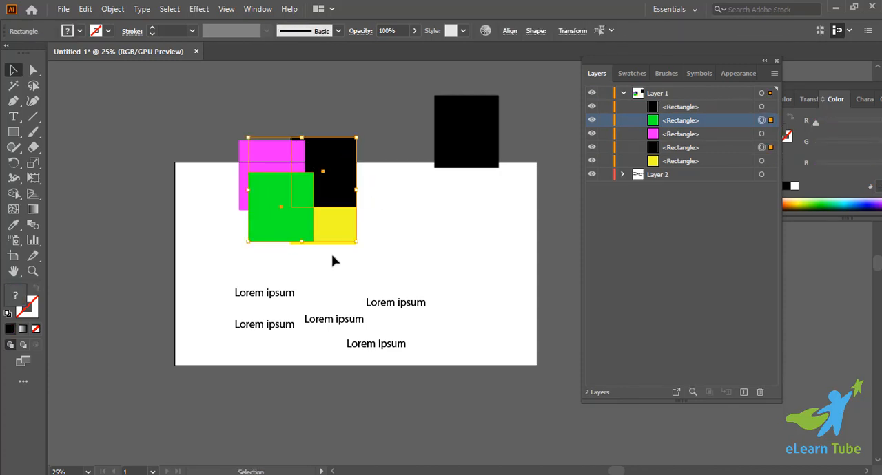
right_click(323, 175)
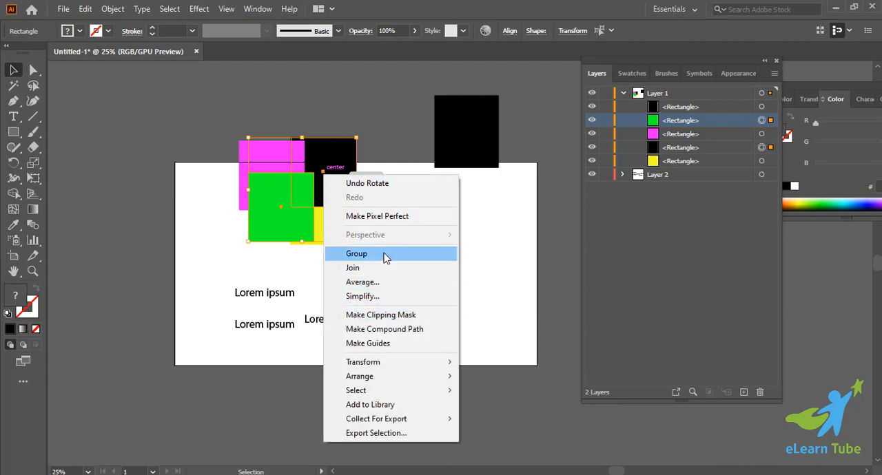
click(449, 194)
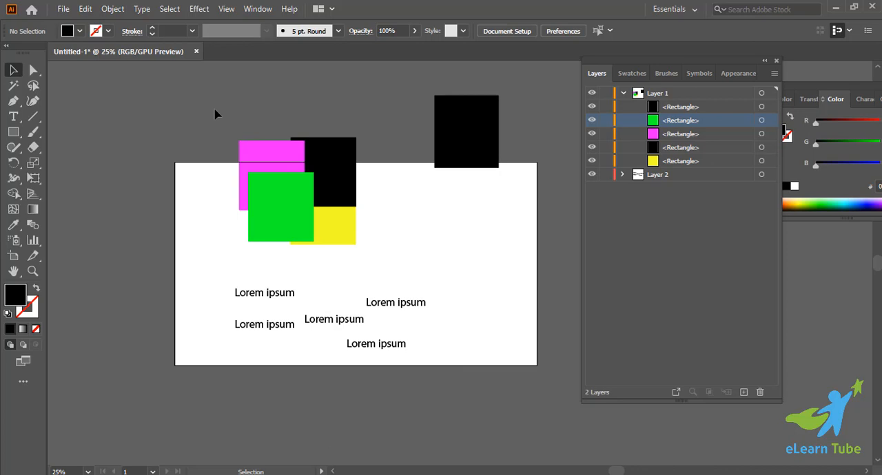
click(653, 246)
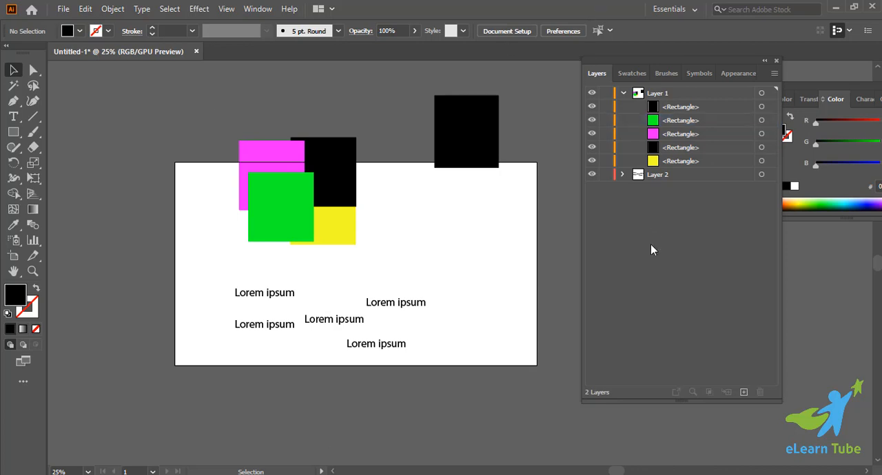
Select the green rectangle and the overlapping black rectangle alternately through their Layer 1 entries.
click(771, 123)
click(770, 148)
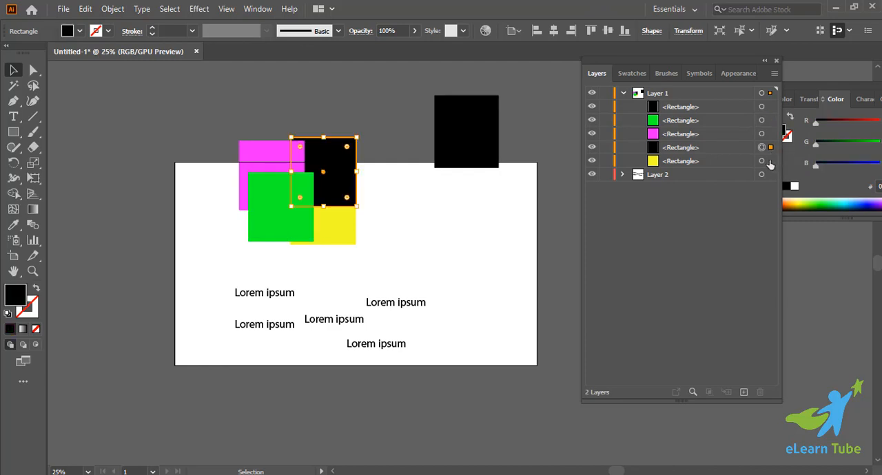
click(771, 120)
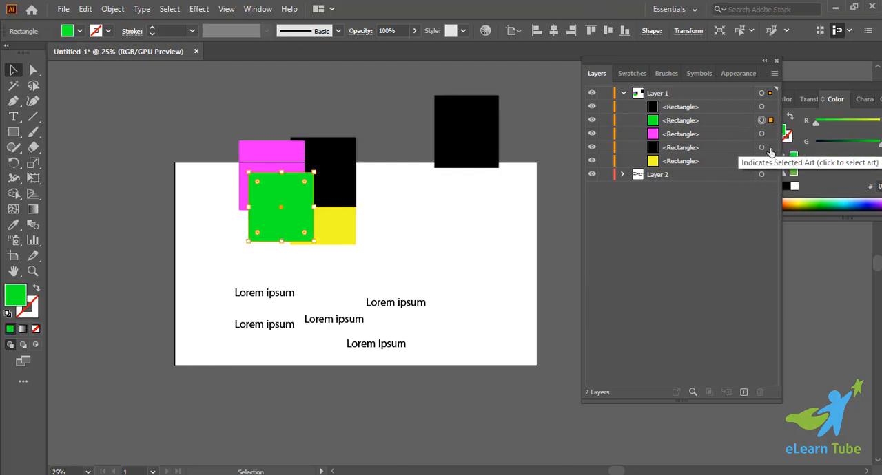
click(771, 148)
Select the green, overlapping black and yellow rectangles together through their Layer 1 entries and group them.
click(771, 120)
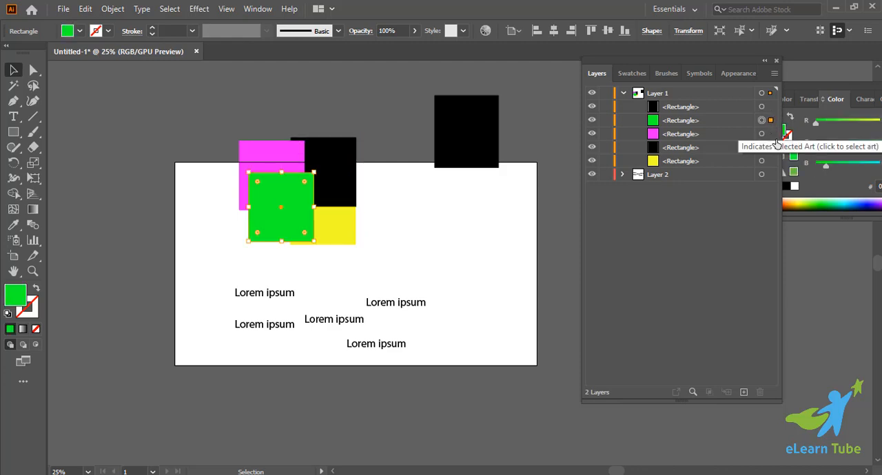
shift+click(770, 147)
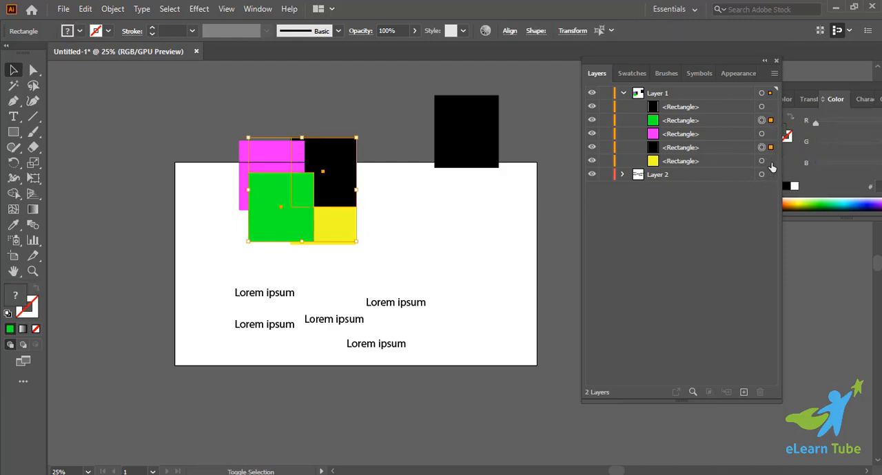
shift+click(770, 161)
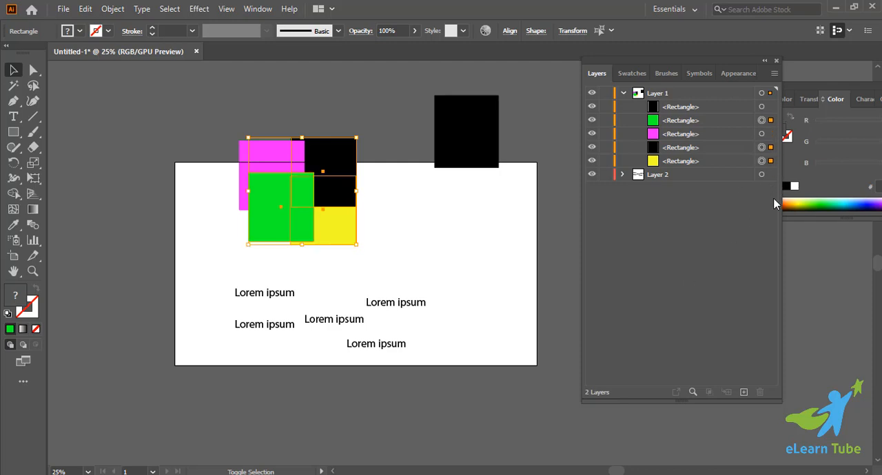
key(ctrl+g)
Expand the new group to inspect its rectangles, collapse it, and deselect the artwork.
click(637, 121)
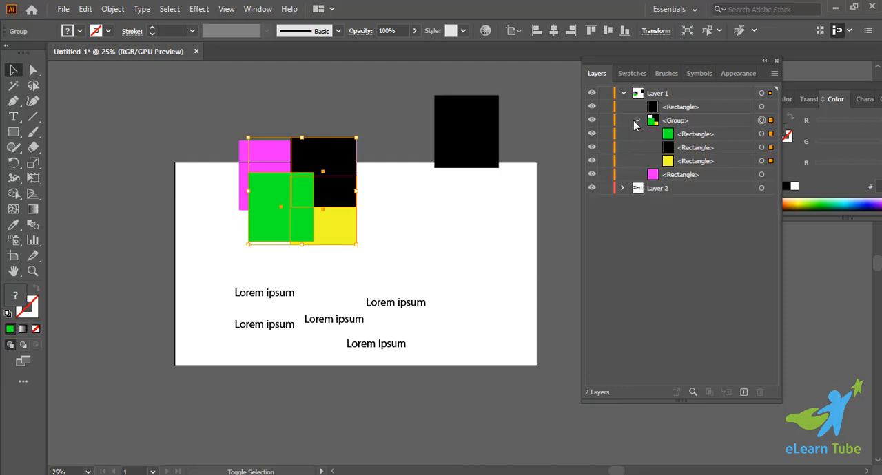
click(635, 120)
click(488, 217)
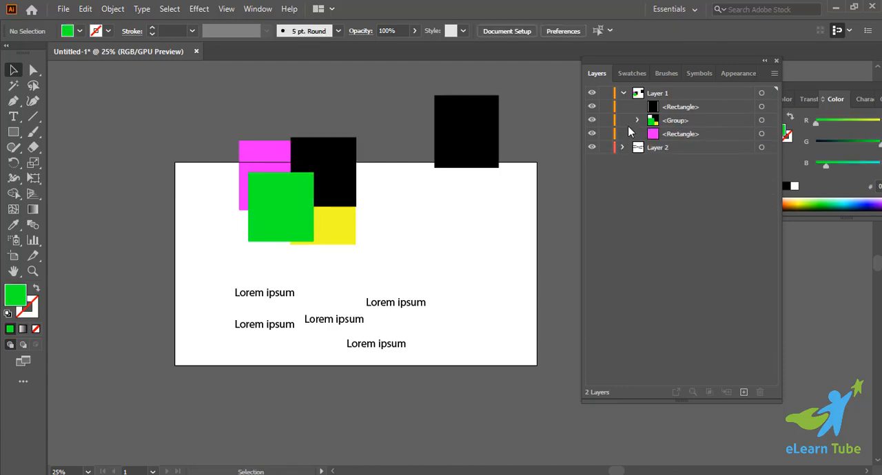
Select the group through its Layer 1 entry, ungroup it, and deselect the rectangles.
click(770, 121)
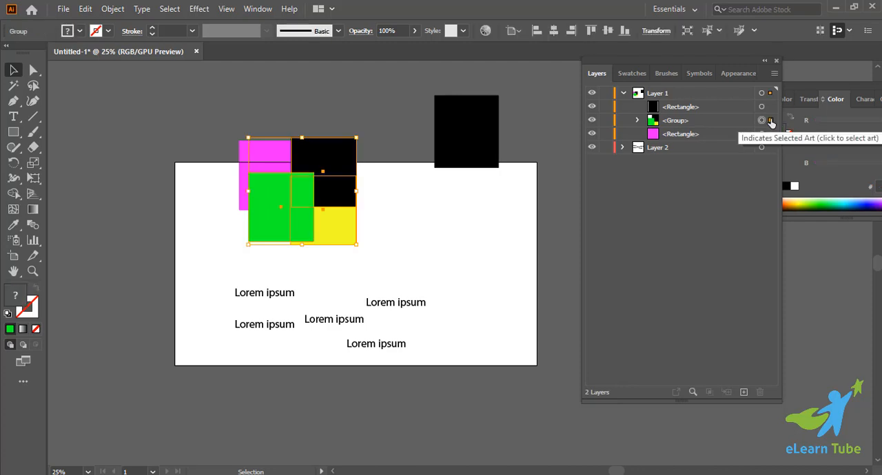
key(ctrl+shift+g)
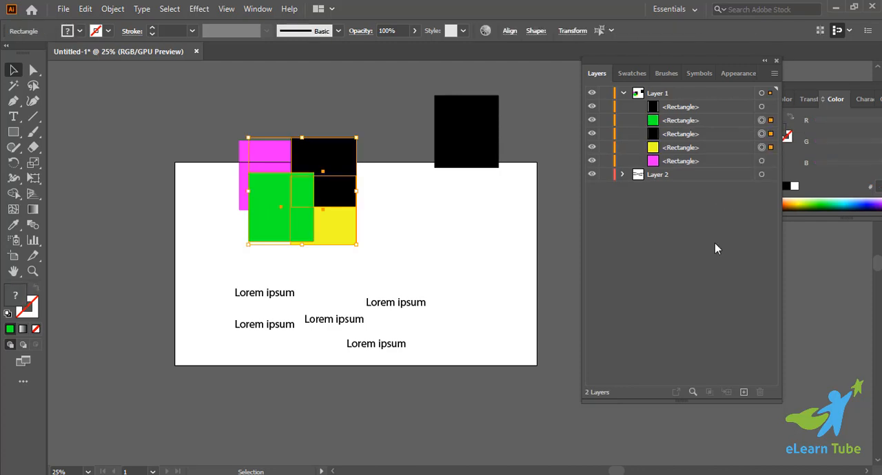
click(457, 212)
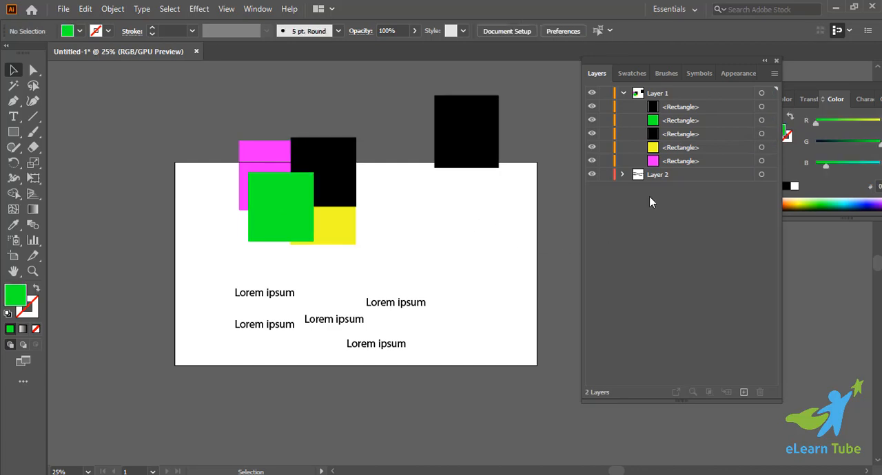
Collapse Layer 1 and set its layer color to Dark Blue.
click(623, 93)
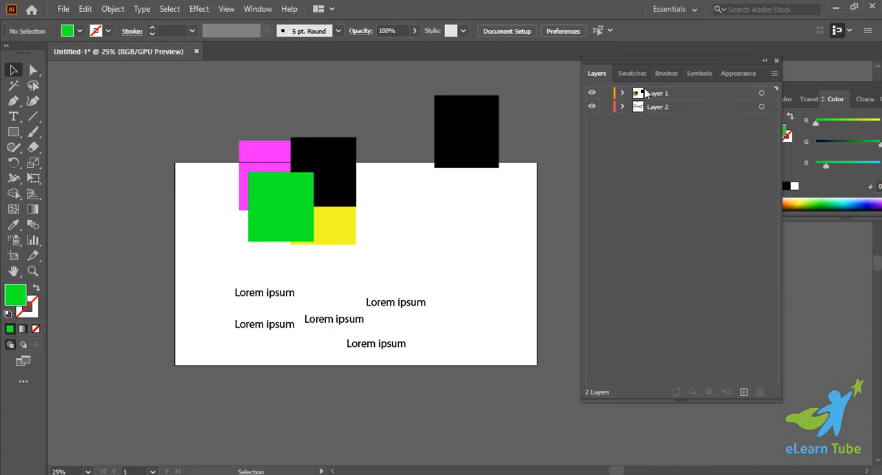
double_click(689, 94)
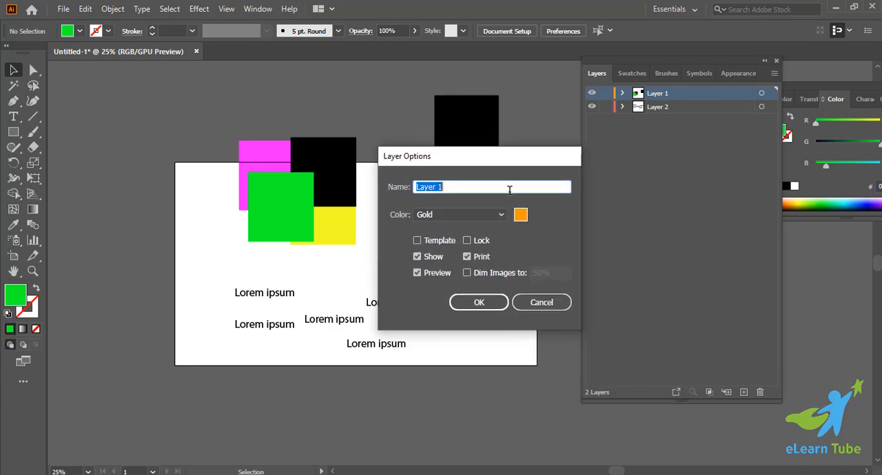
click(501, 217)
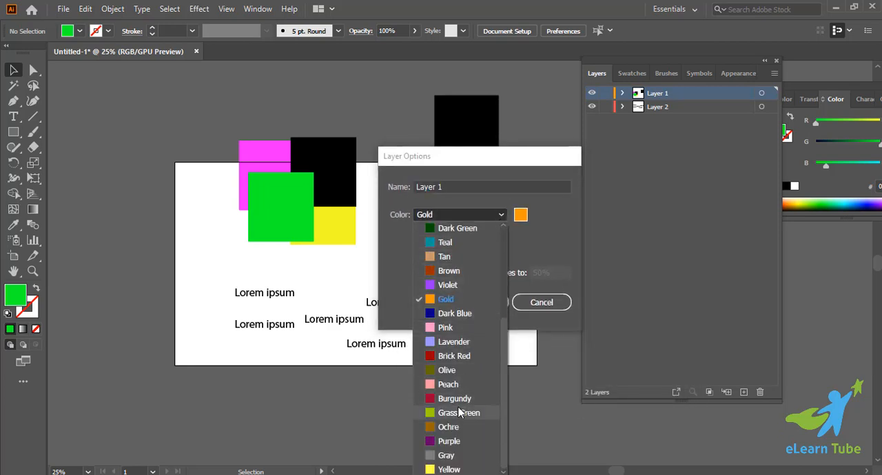
click(468, 315)
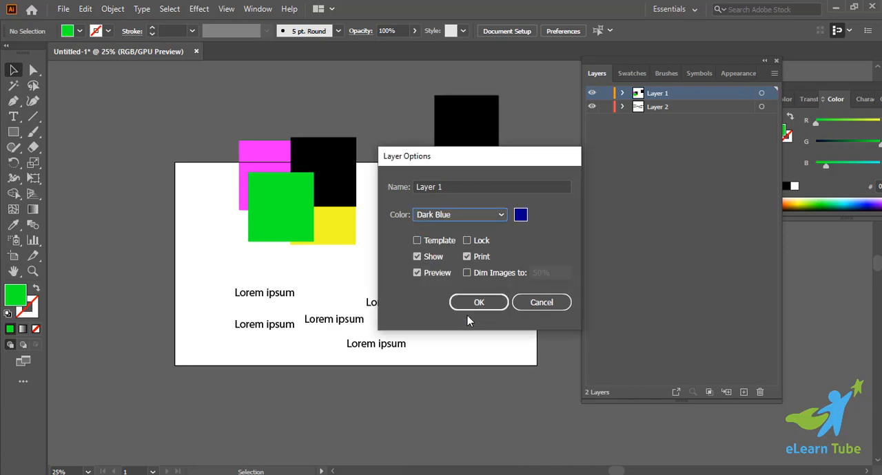
click(483, 307)
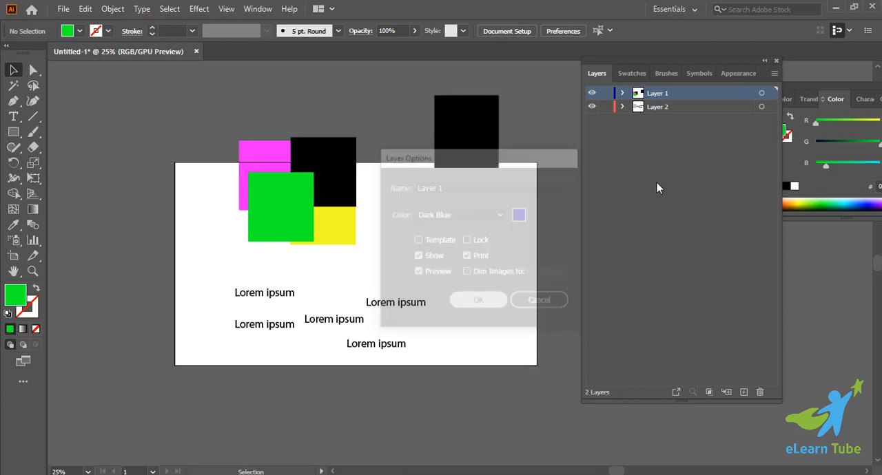
click(618, 95)
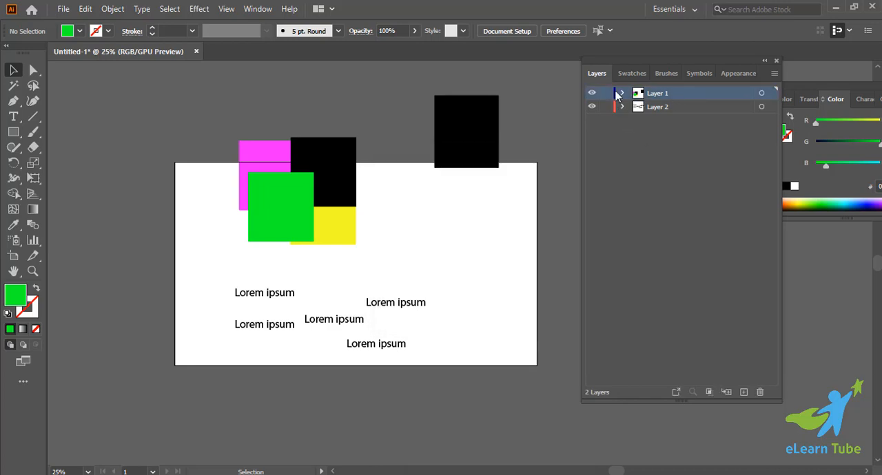
click(722, 143)
Set the Layers panel's row size to Large.
click(652, 95)
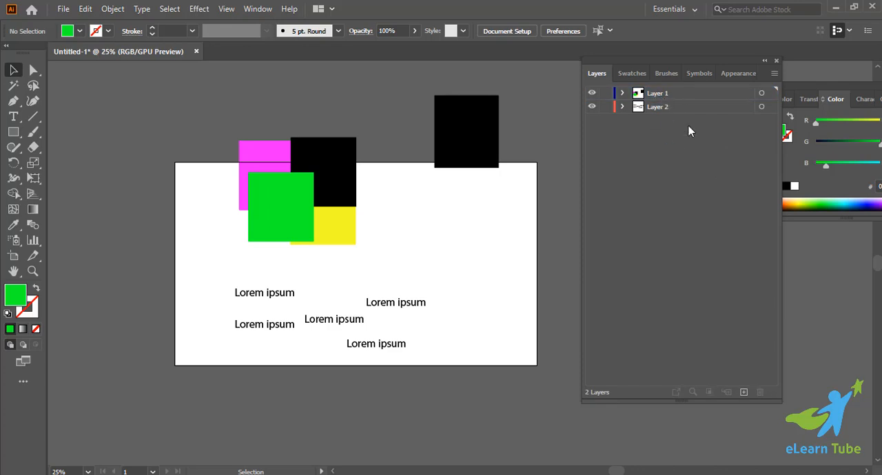
click(774, 73)
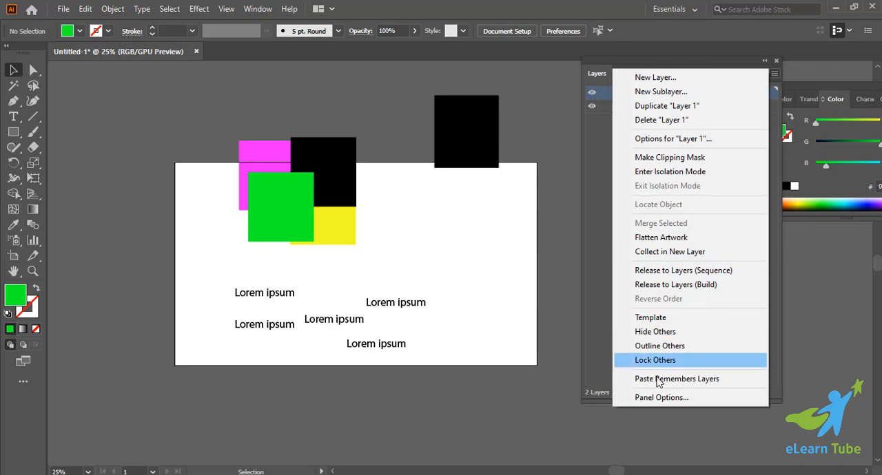
click(664, 399)
drag(427, 121, 393, 93)
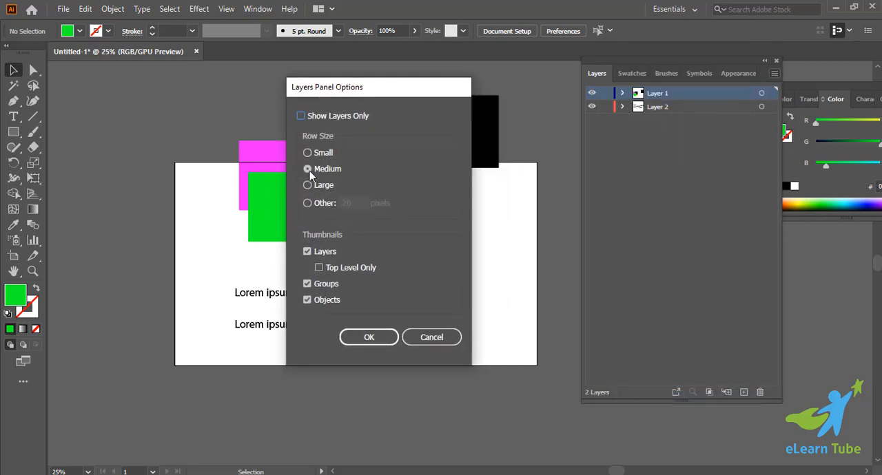
click(370, 347)
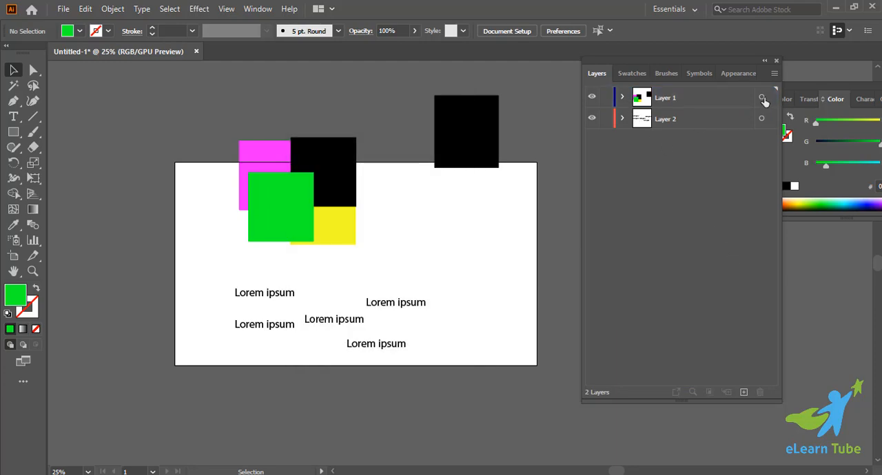
Set the Layers panel's row size to Small.
click(774, 73)
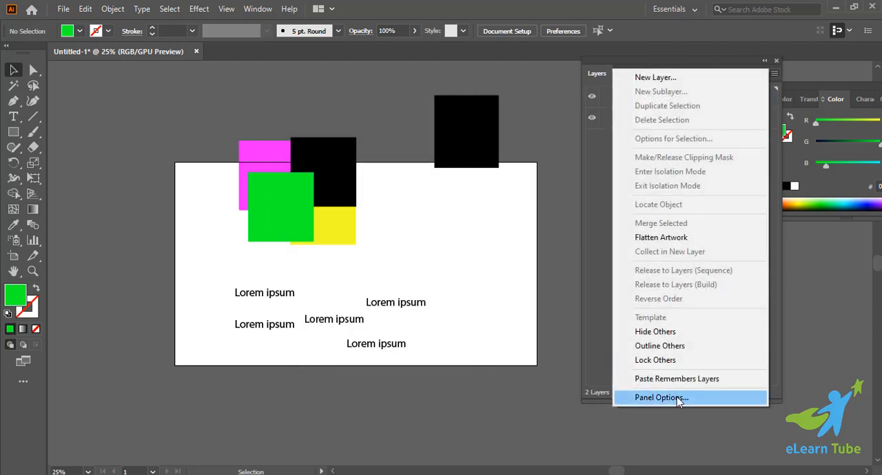
click(679, 399)
click(308, 153)
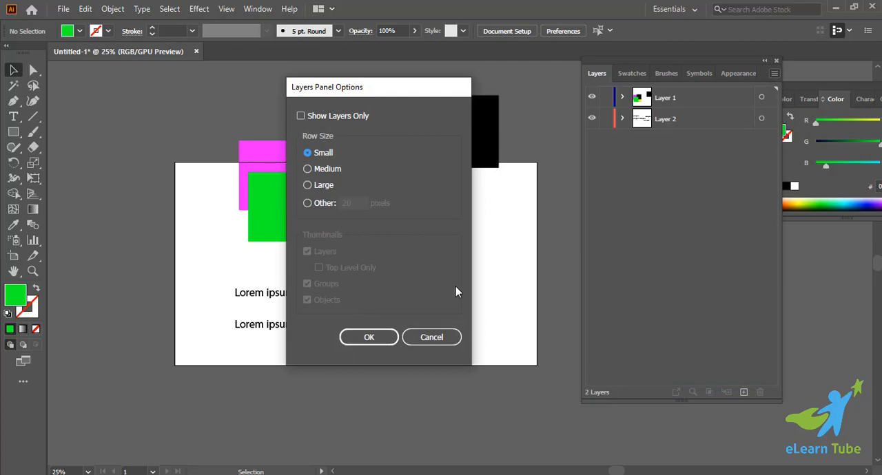
click(368, 337)
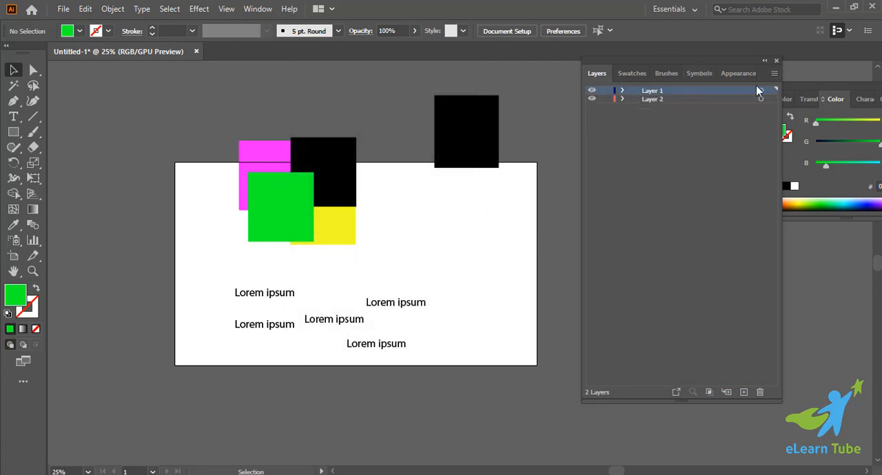
Set the Layers panel's row size to Medium.
click(775, 73)
click(679, 397)
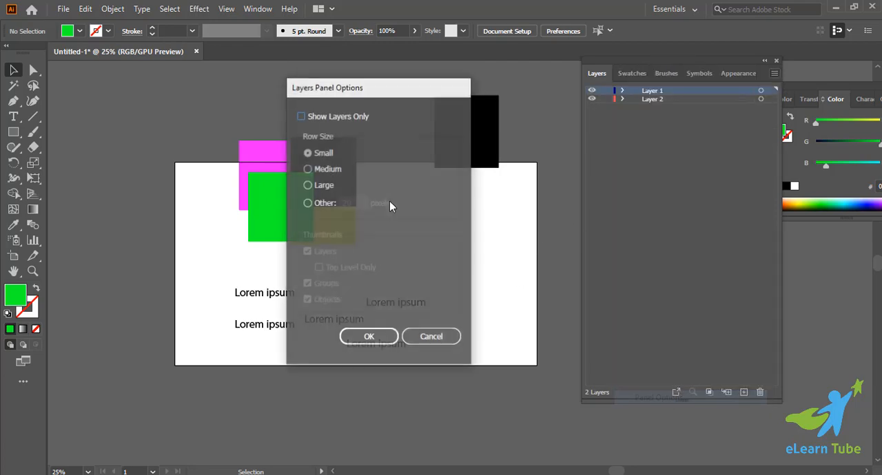
click(314, 168)
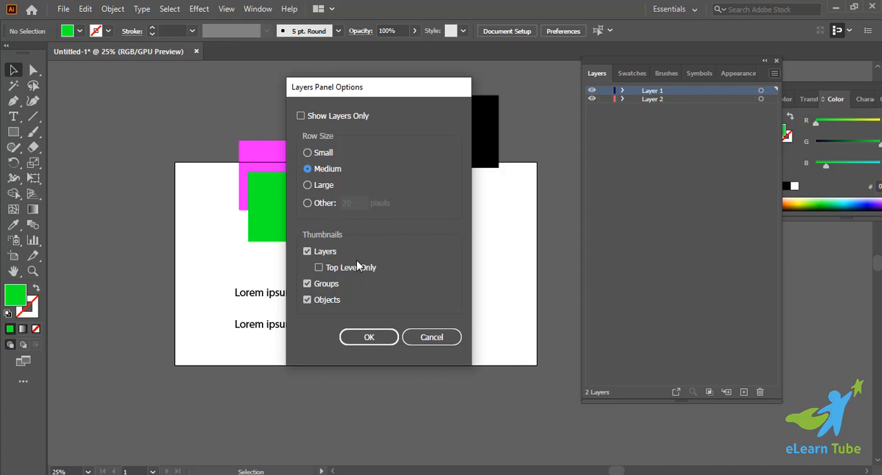
click(381, 338)
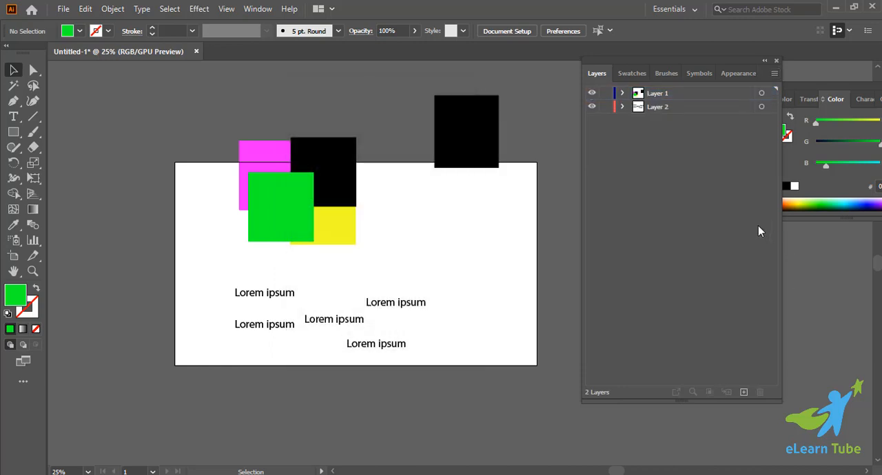
Flatten the artwork of Layer 1 and Layer 2 into Layer 1 and check the merged layer's contents.
click(775, 74)
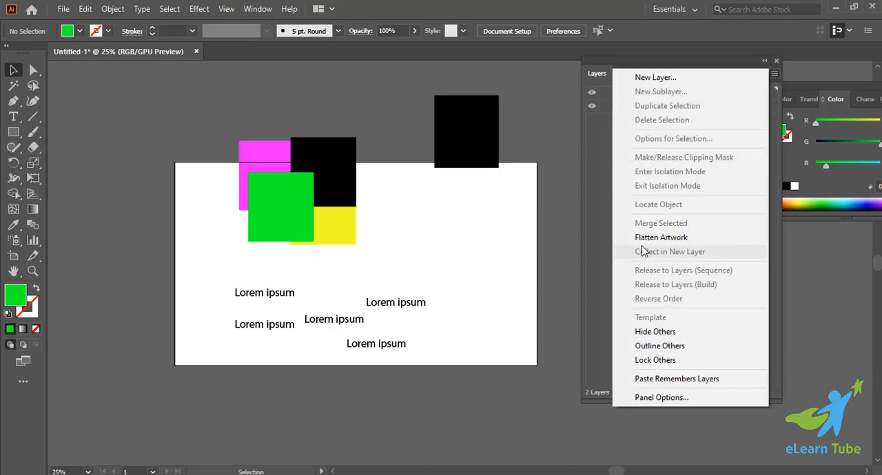
click(571, 220)
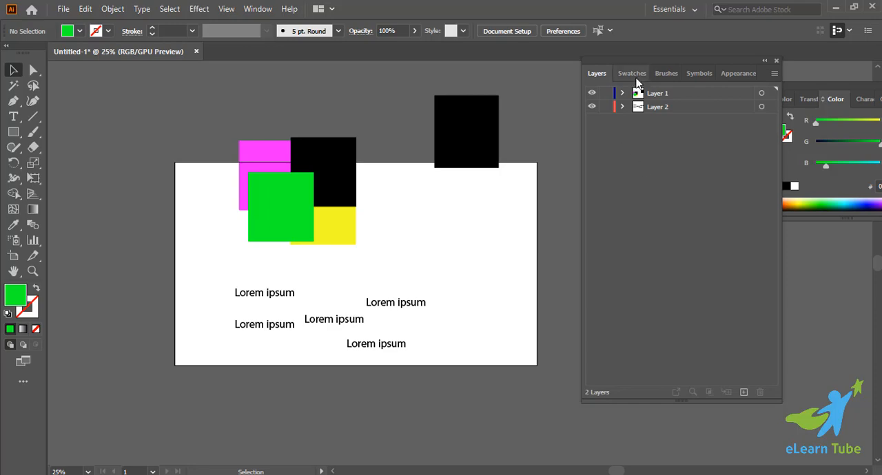
click(774, 73)
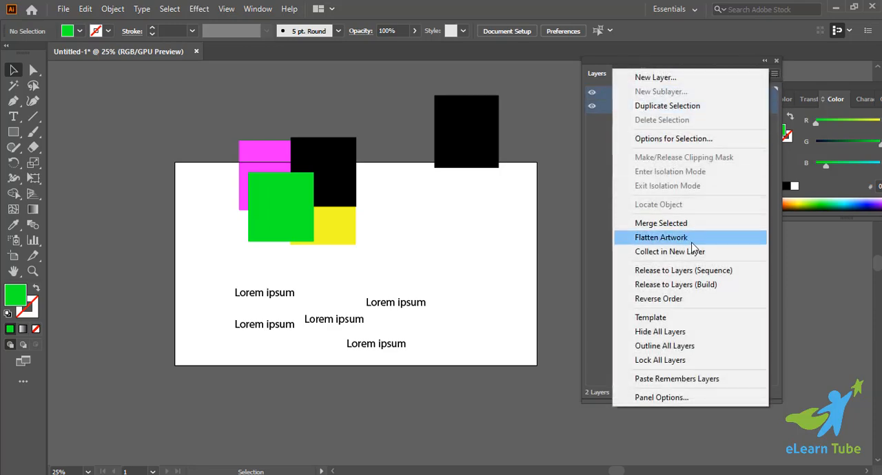
click(684, 238)
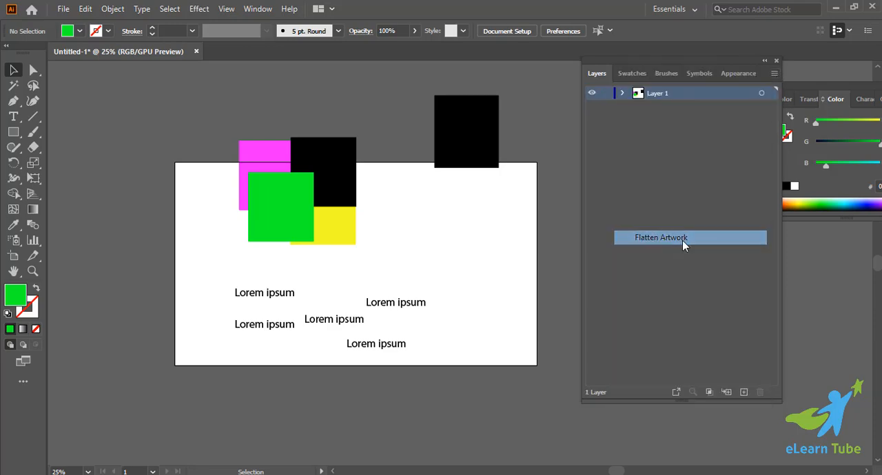
click(624, 93)
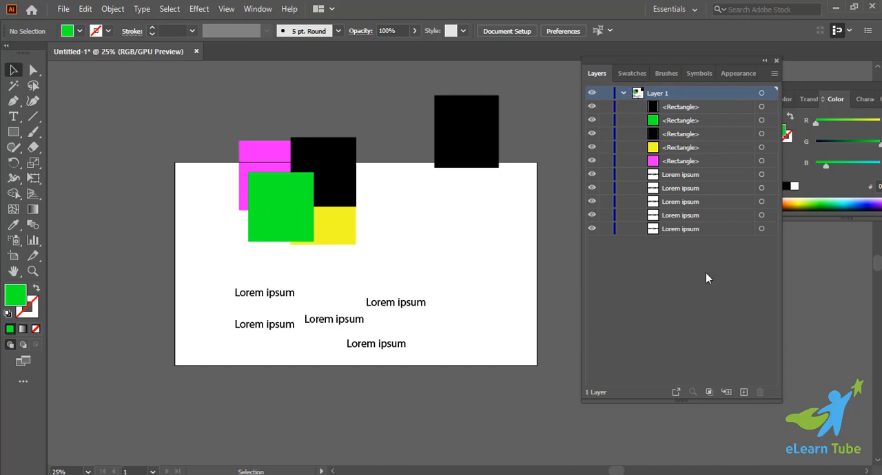
click(623, 95)
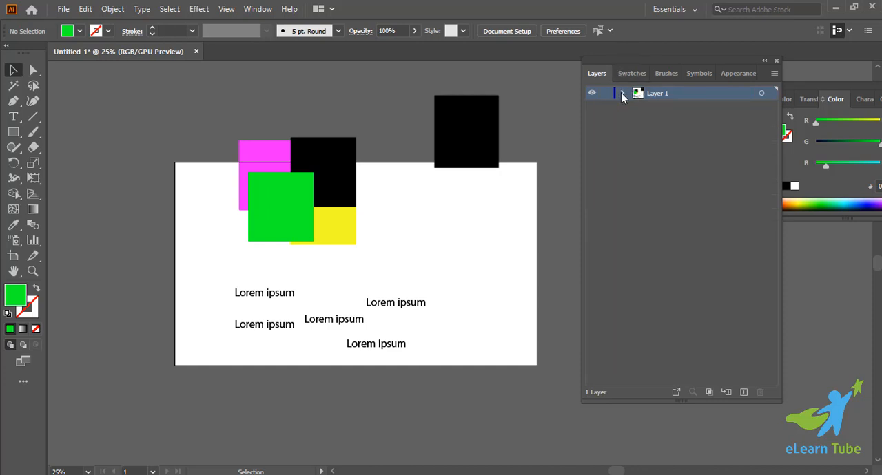
Display all layers in outline mode and return them to preview mode.
click(775, 73)
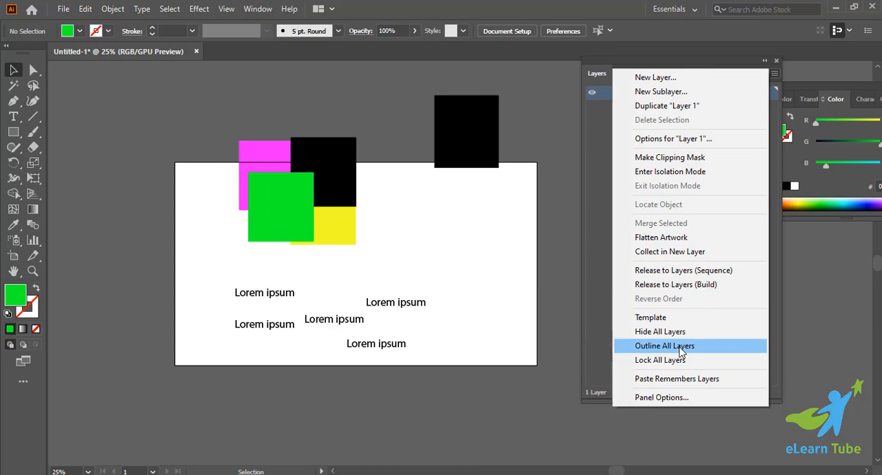
click(589, 213)
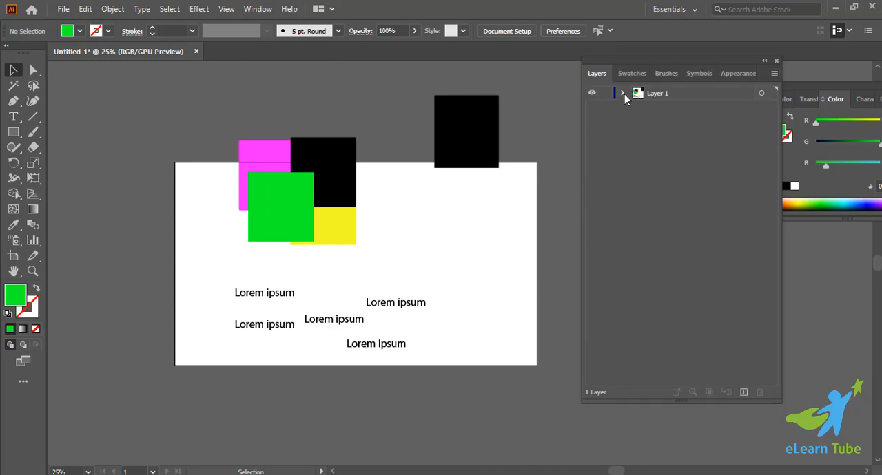
click(773, 73)
click(689, 346)
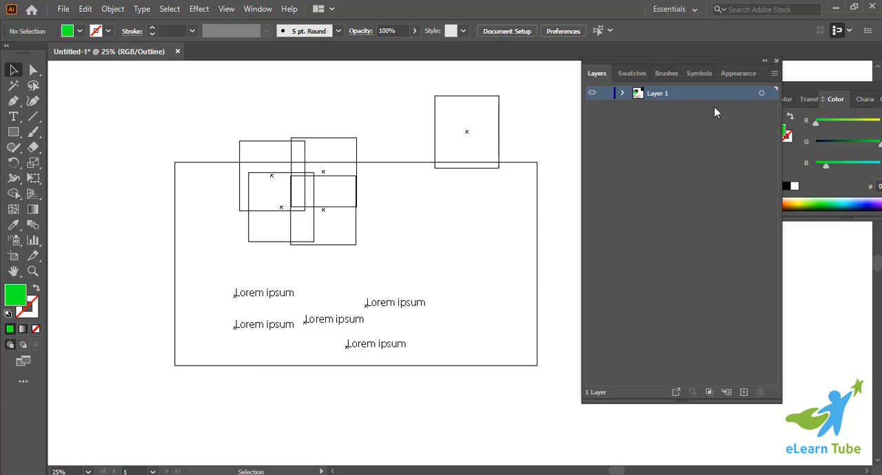
click(774, 73)
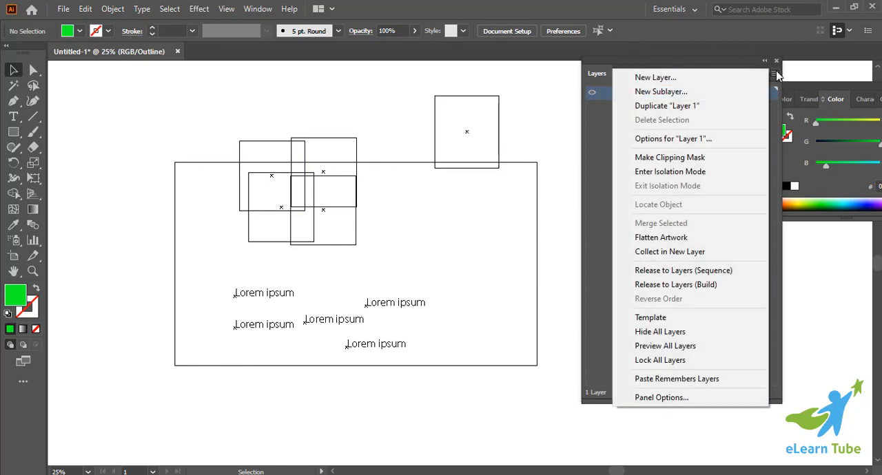
click(665, 346)
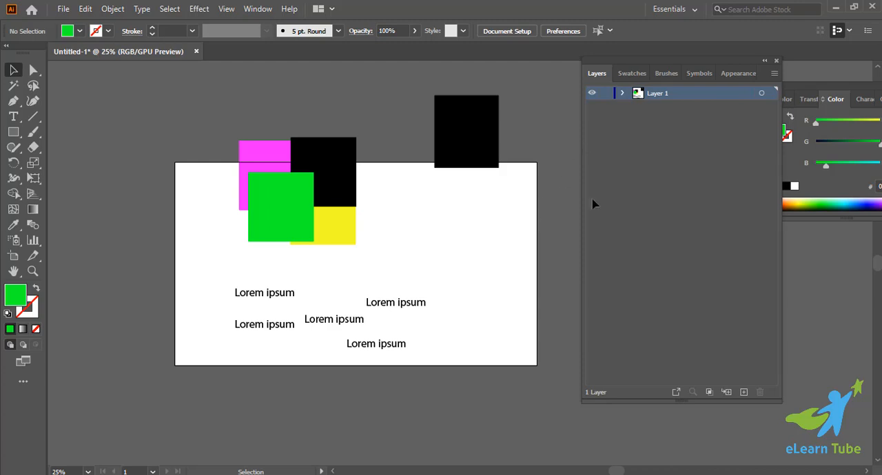
click(605, 95)
key(y)
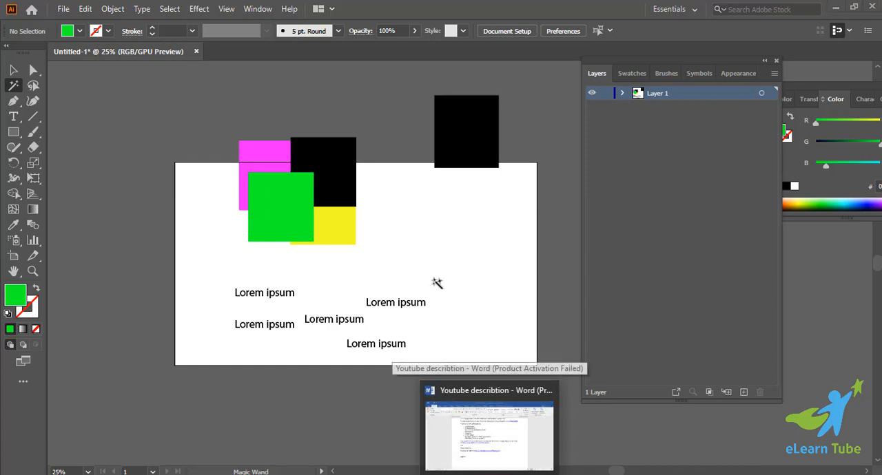
scroll(436, 283, up, 1)
key(v)
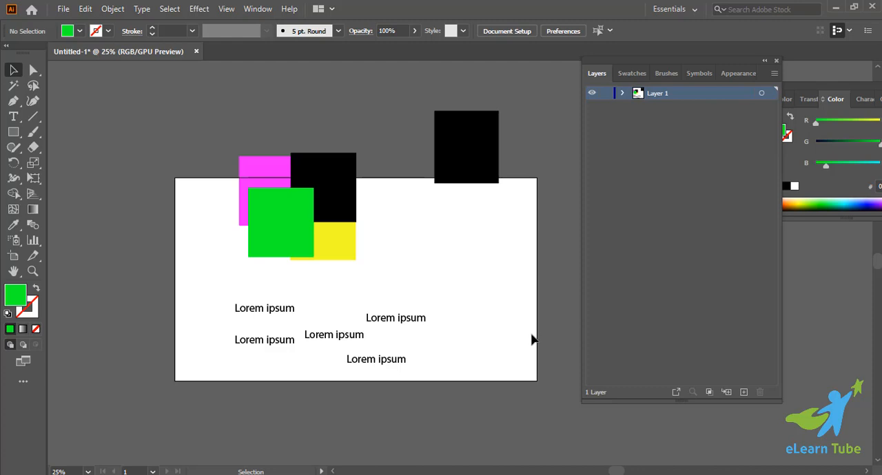
Expand Layer 1 and move the black, magenta and yellow rectangles apart into the empty area above the artboard.
scroll(534, 337, up, 2)
click(623, 93)
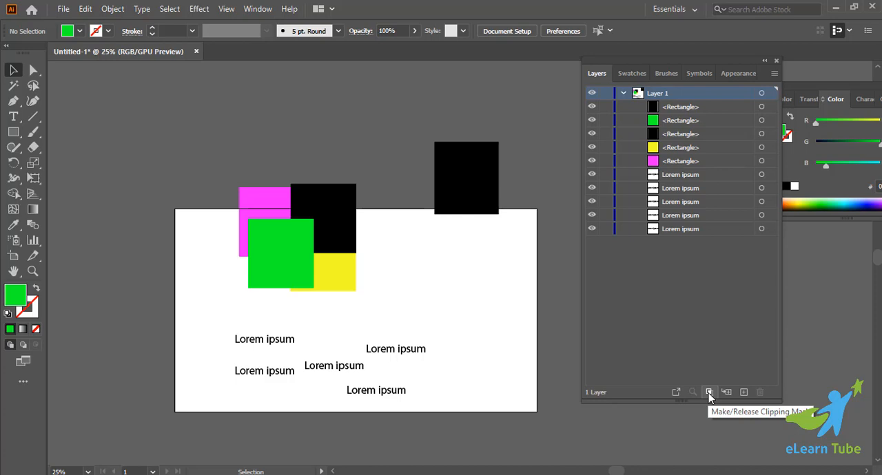
scroll(451, 304, up, 3)
drag(461, 310, 300, 168)
drag(324, 358, 399, 201)
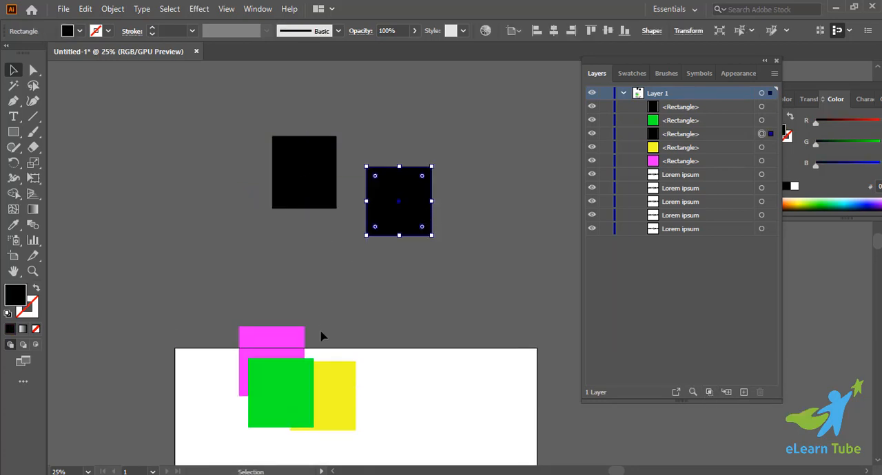
drag(300, 338, 333, 241)
drag(326, 414, 383, 316)
click(440, 305)
Draw a large yellow rectangle over the four separated rectangles and move it aside to their left.
scroll(177, 199, down, 1)
click(13, 131)
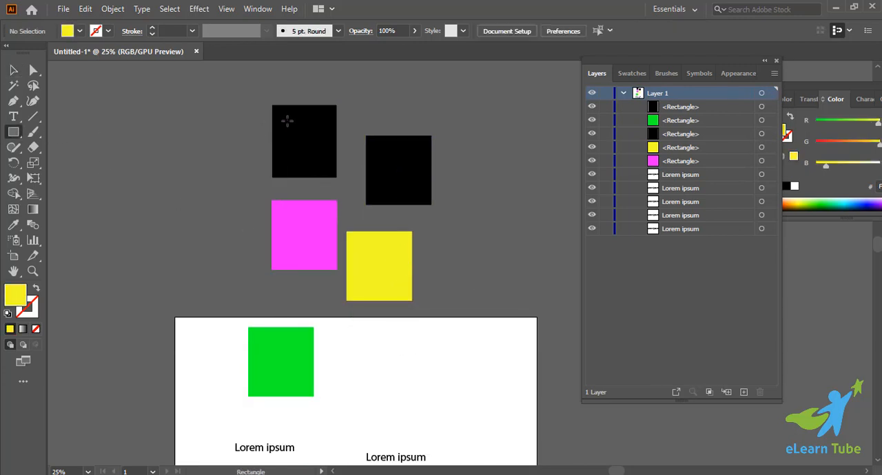
drag(286, 118, 395, 281)
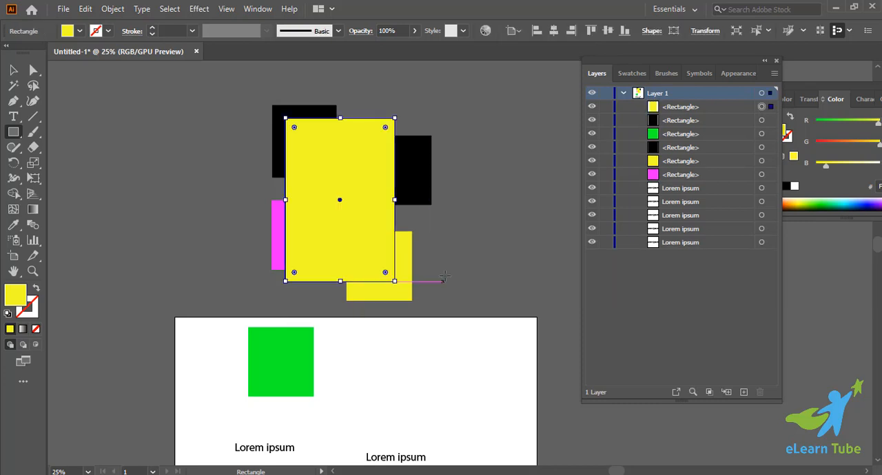
key(v)
drag(363, 178, 216, 155)
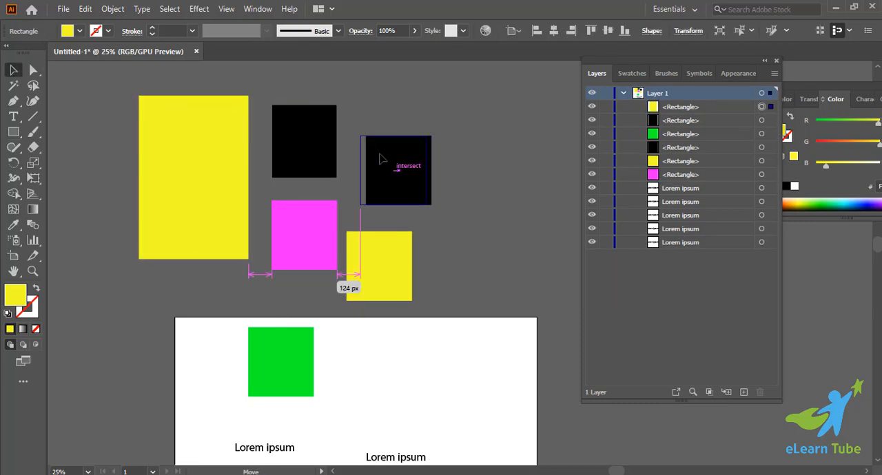
Gather the four smaller rectangles into a tight cluster and place the large yellow rectangle over them, reducing its height.
drag(379, 159, 353, 140)
drag(382, 257, 311, 198)
drag(186, 162, 337, 223)
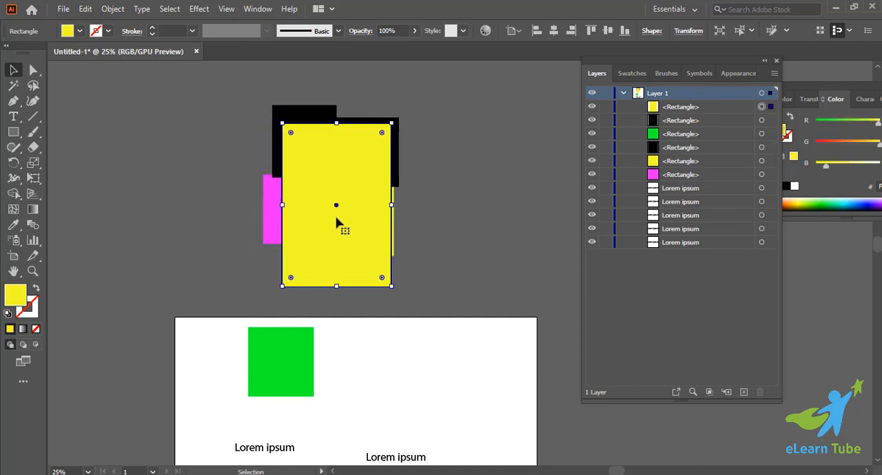
drag(337, 288, 336, 255)
drag(339, 182, 314, 173)
drag(332, 171, 331, 171)
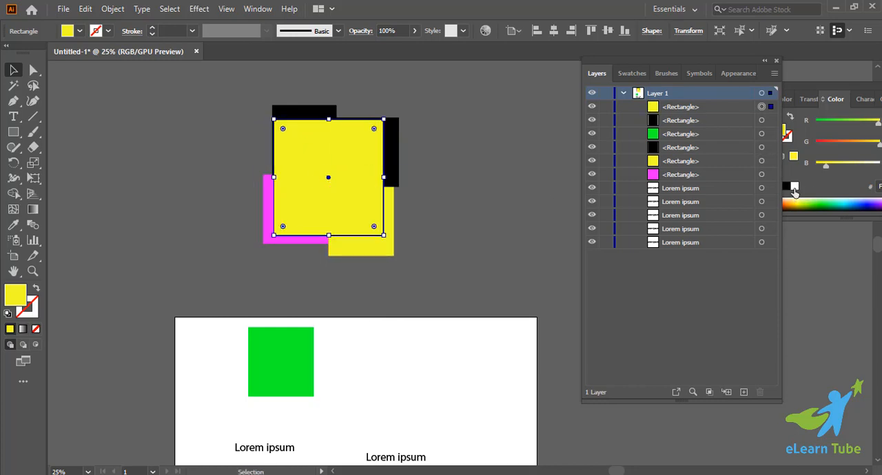
Fill the large yellow rectangle with white, center it over the cluster and deselect it.
click(795, 186)
drag(350, 154, 366, 168)
click(461, 199)
Try a clipping mask on Layer 1 with the white rectangle on top of the cluster, and undo it.
key(ctrl+alt+a)
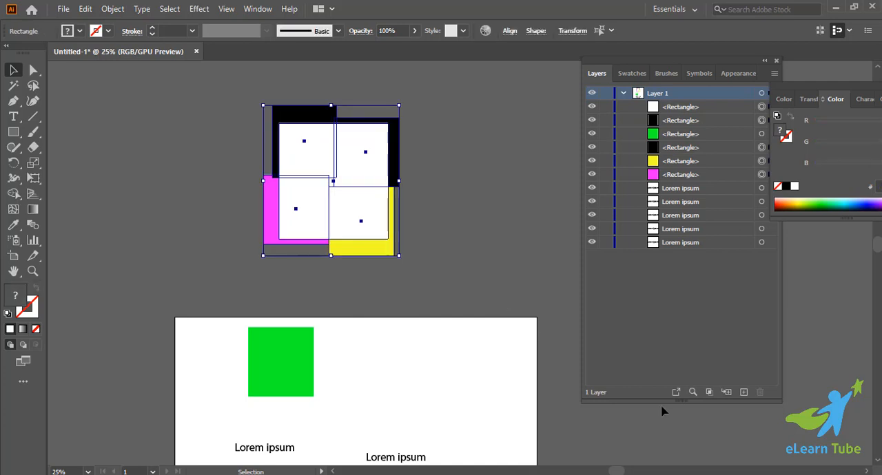
click(710, 392)
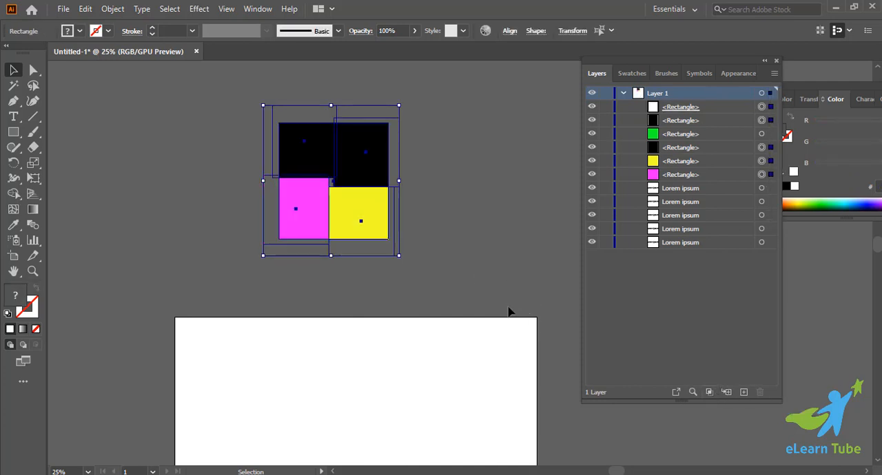
key(ctrl+z)
click(233, 122)
drag(358, 195, 482, 250)
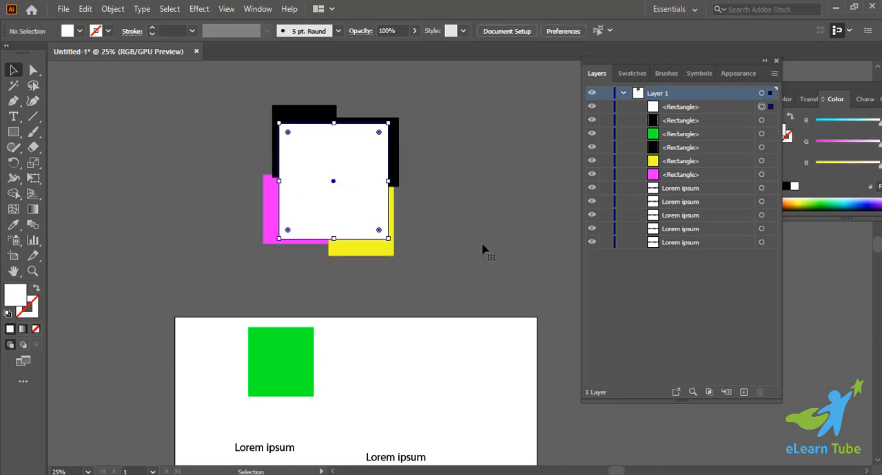
Select the clustered rectangles and move the green rectangle below the magenta one in Layer 1's stacking order.
drag(198, 78, 456, 269)
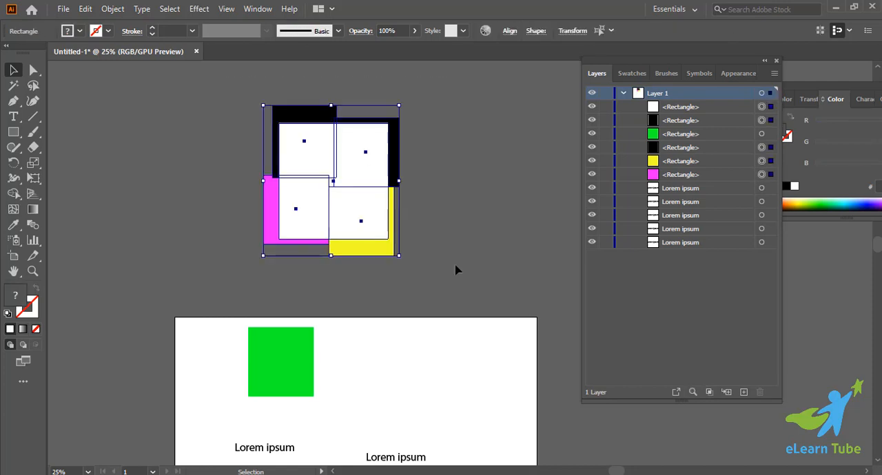
click(743, 135)
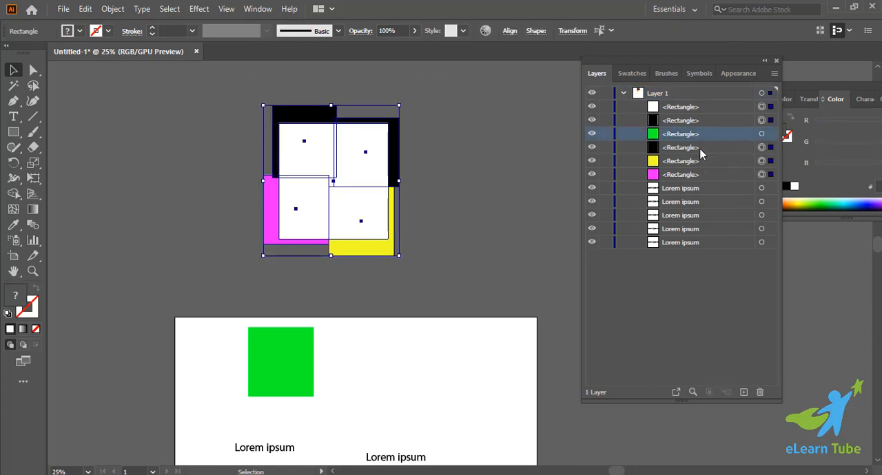
drag(702, 135, 702, 181)
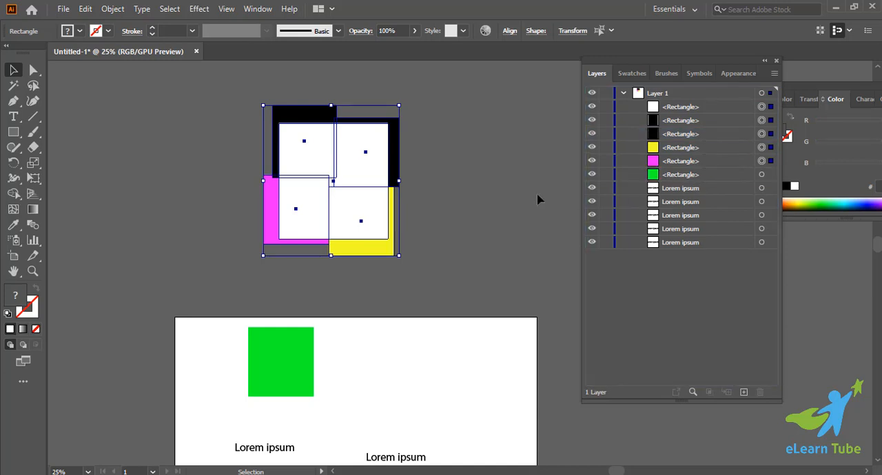
click(508, 191)
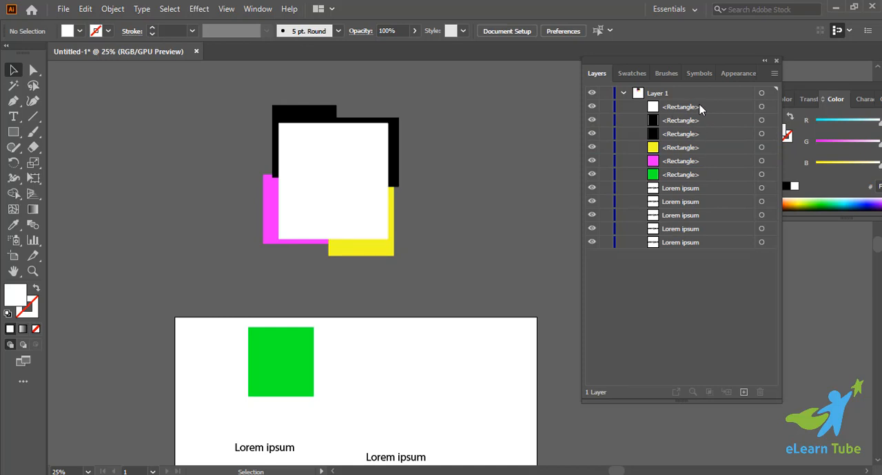
Select the green rectangle together with all five Lorem ipsum text objects through their layer entries.
click(762, 175)
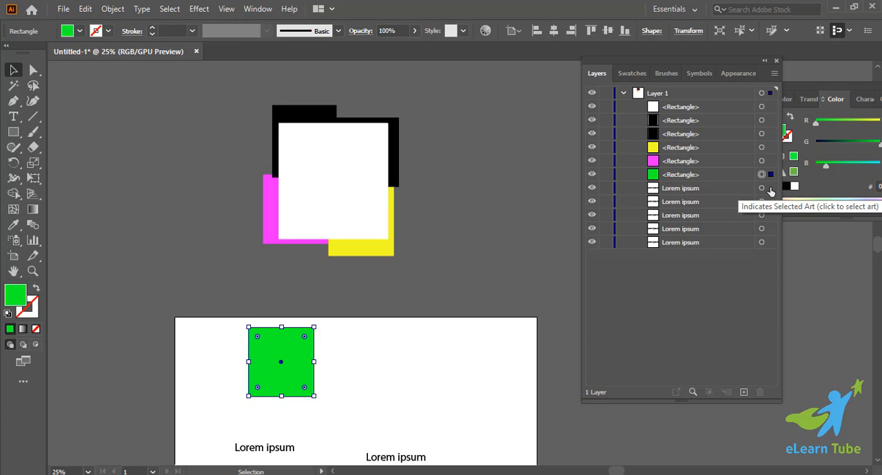
shift+click(763, 188)
shift+click(763, 202)
shift+click(763, 215)
shift+click(763, 229)
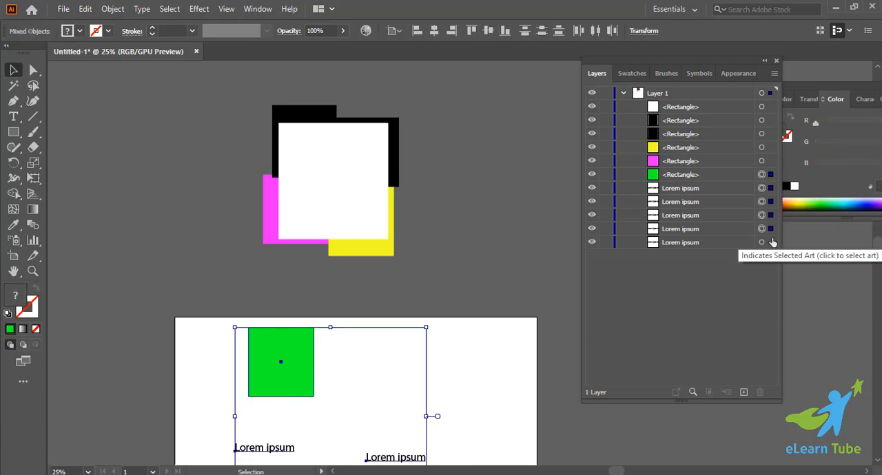
click(707, 178)
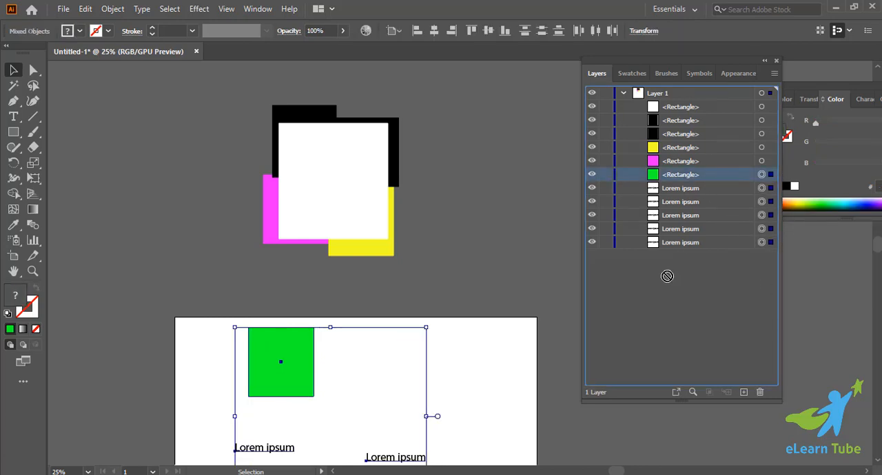
Create a new layer, move the green rectangle into it and expand that layer.
click(744, 392)
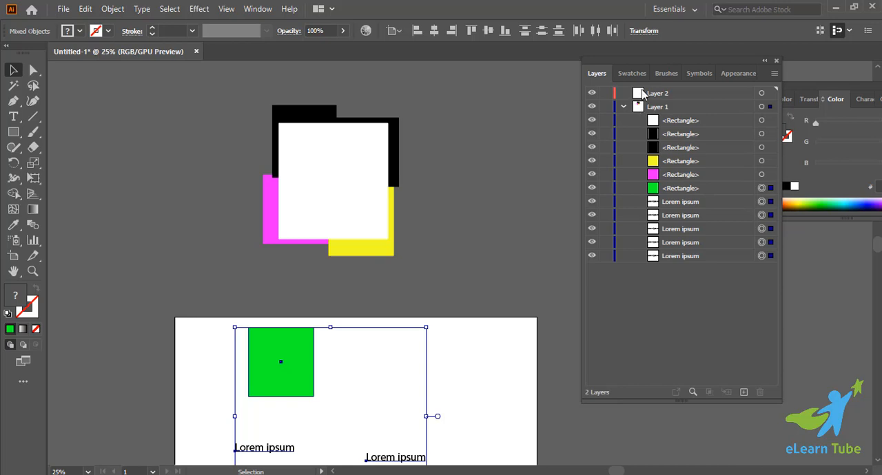
drag(719, 193, 699, 93)
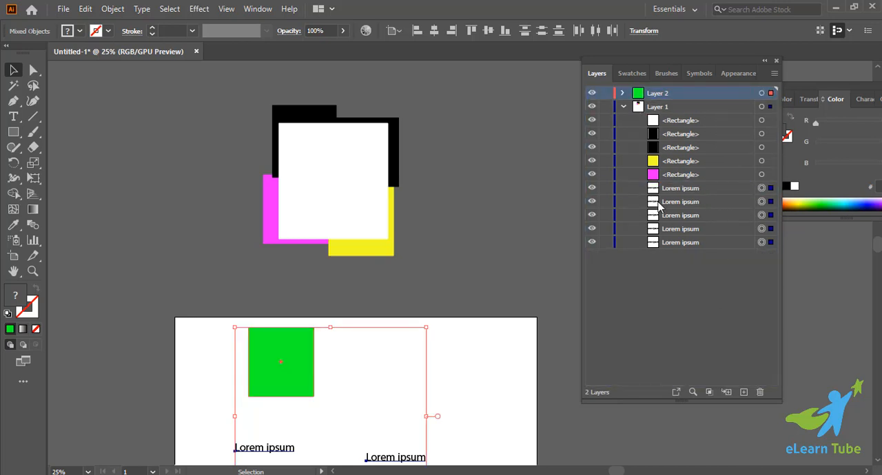
click(622, 93)
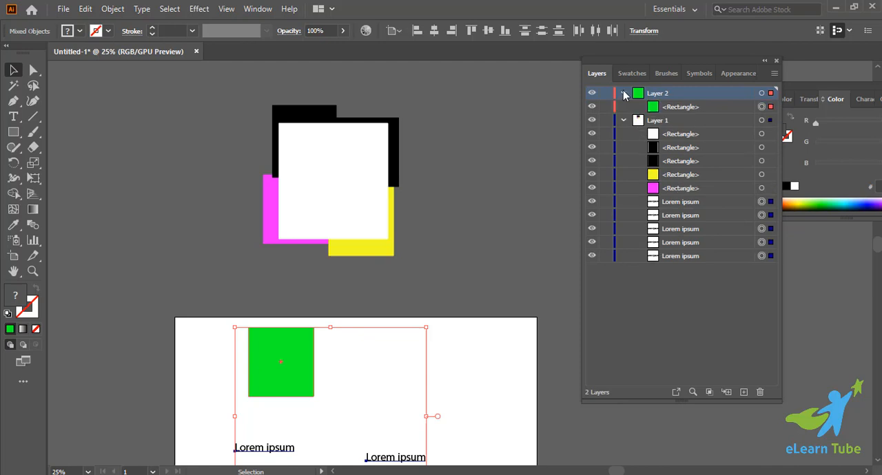
click(751, 290)
Delete the five Lorem ipsum text objects from the artboard.
scroll(532, 331, down, 3)
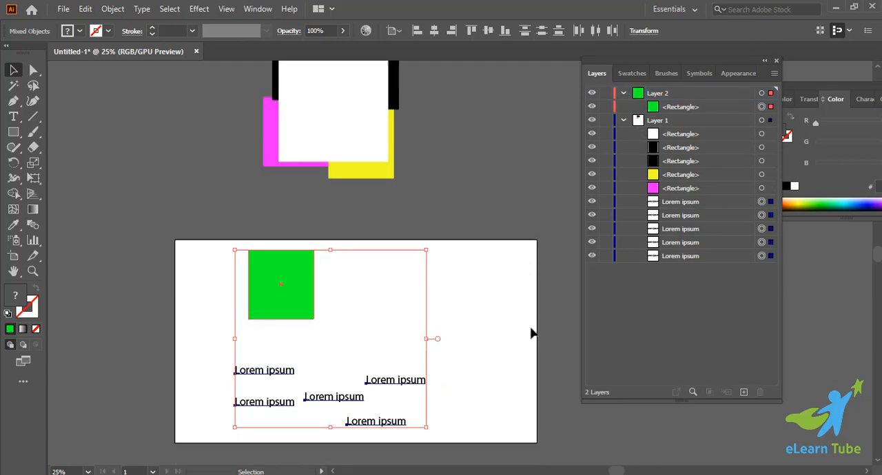
click(255, 390)
drag(222, 359, 487, 437)
key(Delete)
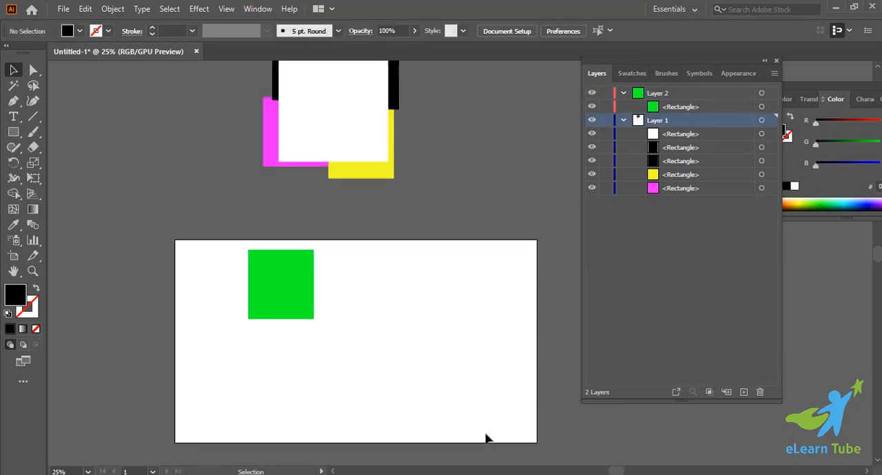
Collapse Layer 2 in the layer list and briefly select the white rectangle covering the cluster above the artboard.
scroll(338, 356, up, 2)
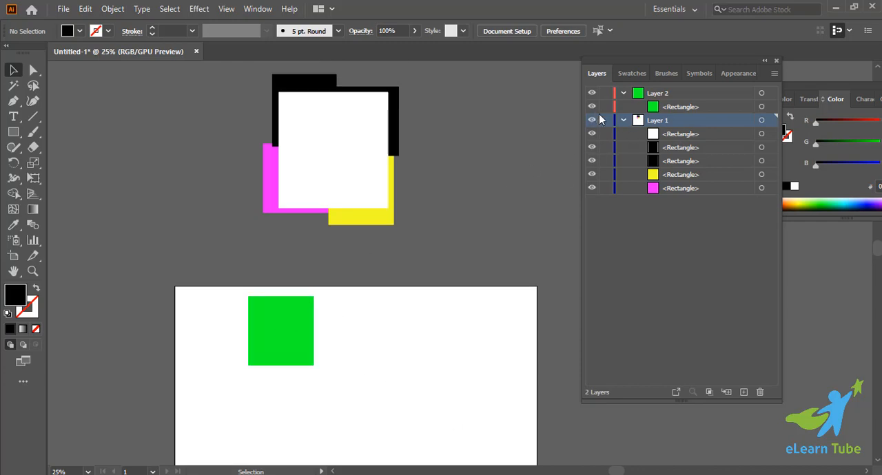
click(622, 93)
scroll(489, 230, up, 2)
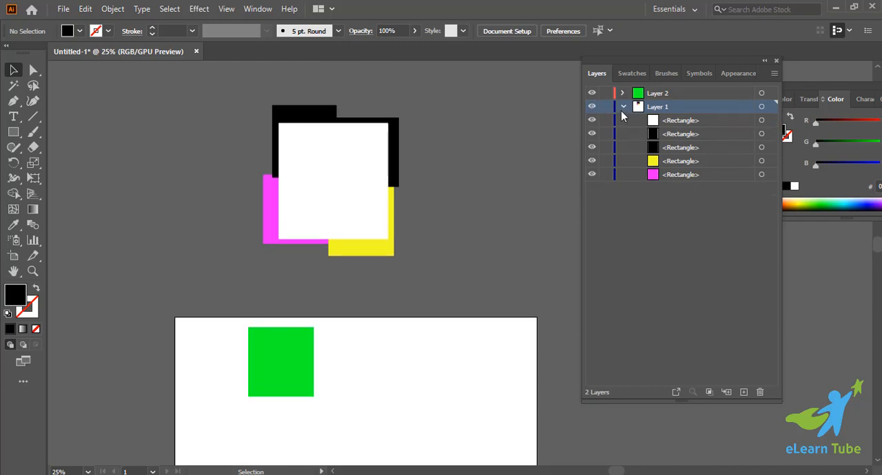
click(366, 183)
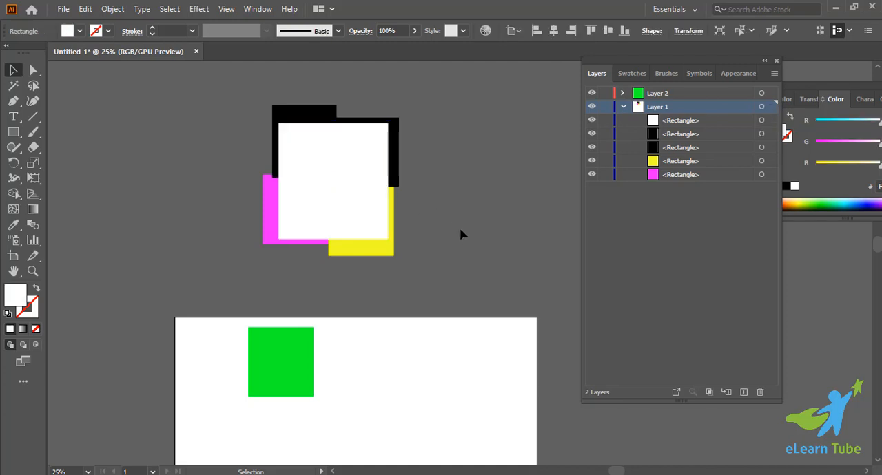
click(462, 232)
Try to apply a layer clipping mask to the white, black, yellow and magenta rectangles in Layer 1.
drag(278, 135, 500, 284)
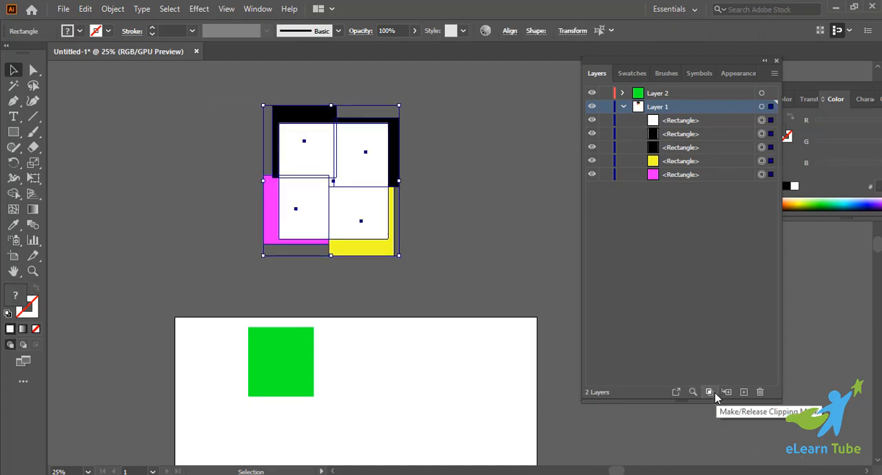
click(714, 393)
click(483, 285)
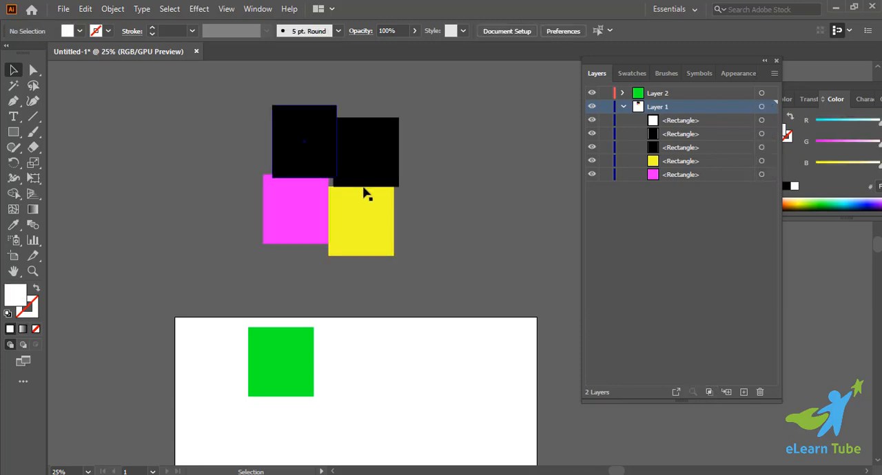
key(ctrl+z)
click(448, 237)
key(ctrl+z)
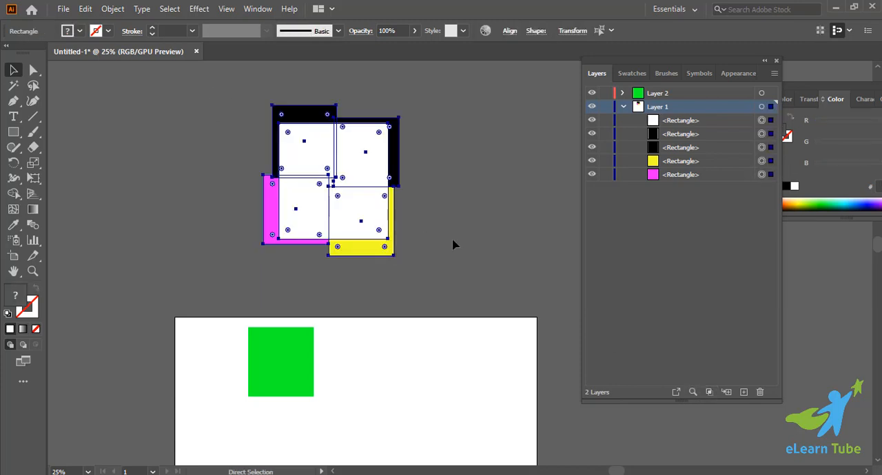
Make a clipping mask from Layer 1's clustered rectangles, using the white rectangle on top as the clipping shape.
click(451, 241)
key(ctrl+a)
key(ctrl+7)
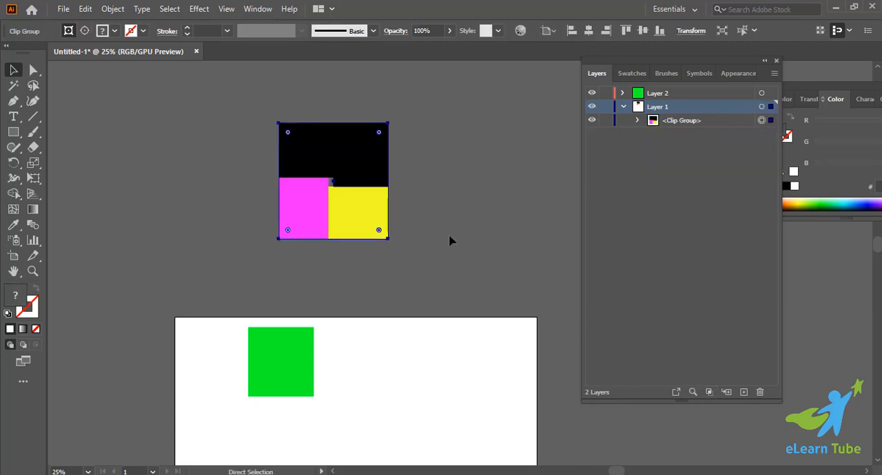
click(449, 236)
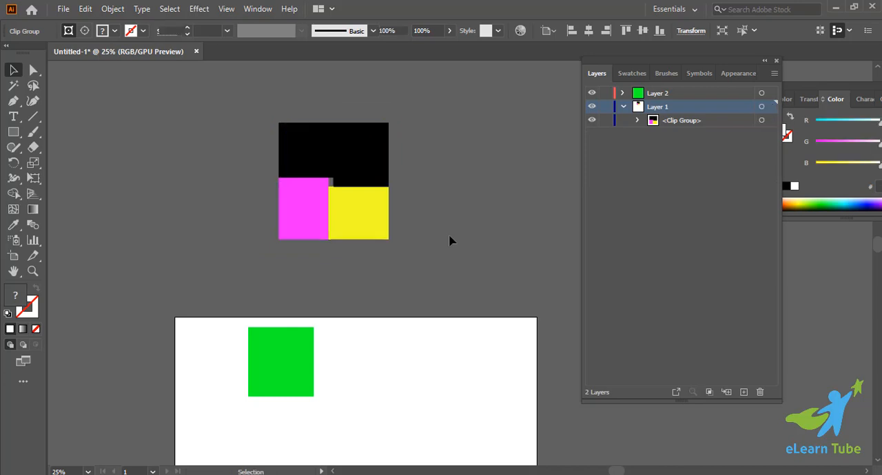
Inspect the clip group above the artboard up close and release its clipping mask.
key(ctrl+plus)
scroll(450, 235, left, 2)
scroll(449, 236, up, 2)
scroll(448, 234, up, 3)
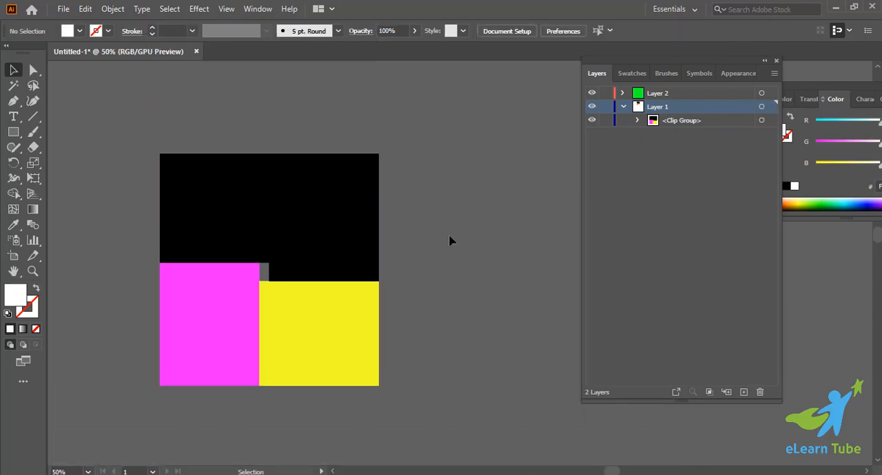
scroll(449, 234, left, 3)
scroll(450, 238, down, 2)
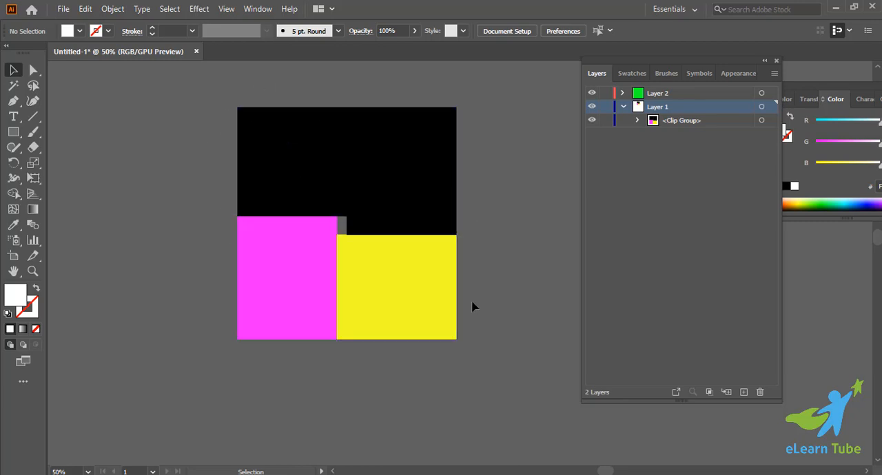
click(282, 181)
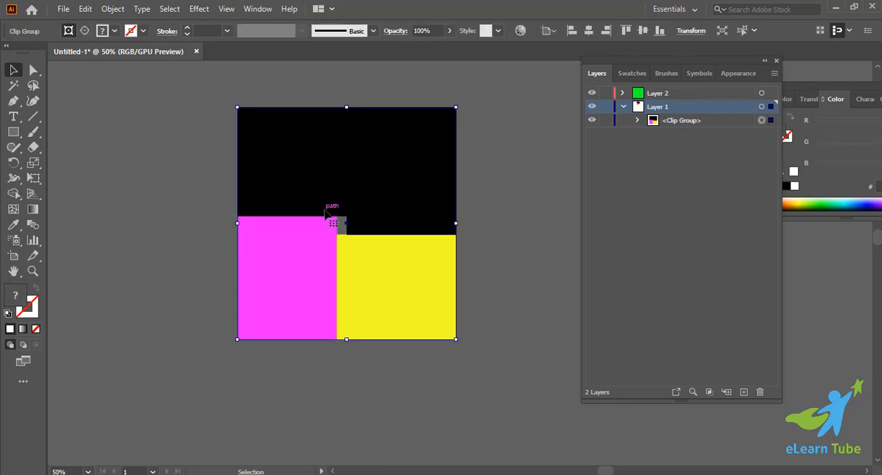
right_click(331, 178)
click(399, 284)
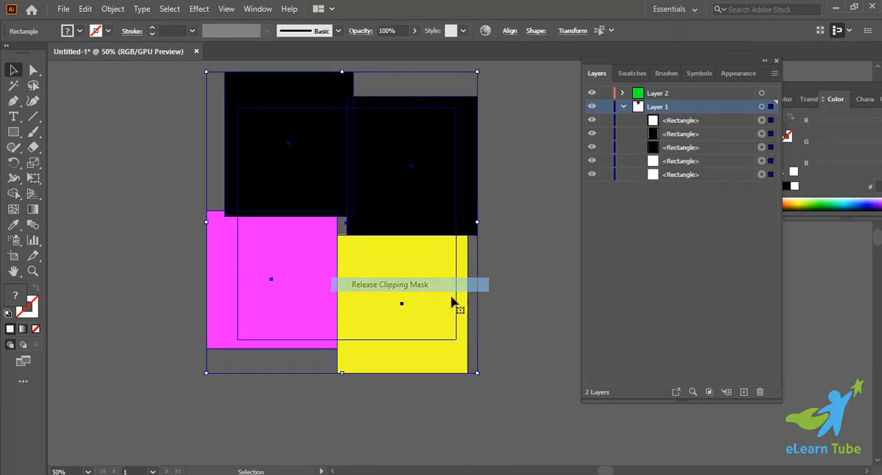
click(499, 321)
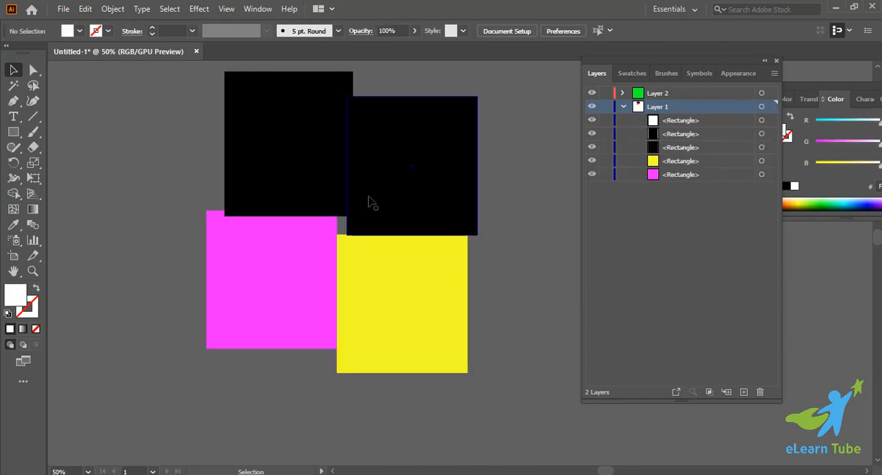
Target the released mask rectangle through its entry at the top of Layer 1 to check its outline.
click(761, 121)
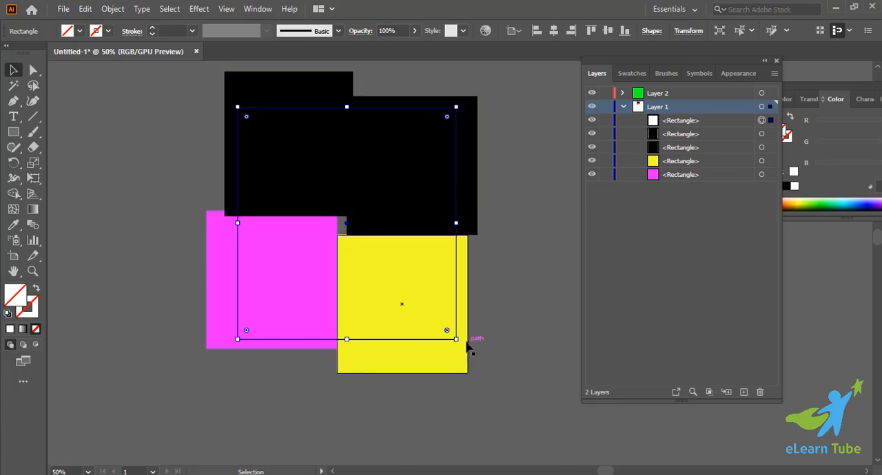
click(495, 224)
click(763, 120)
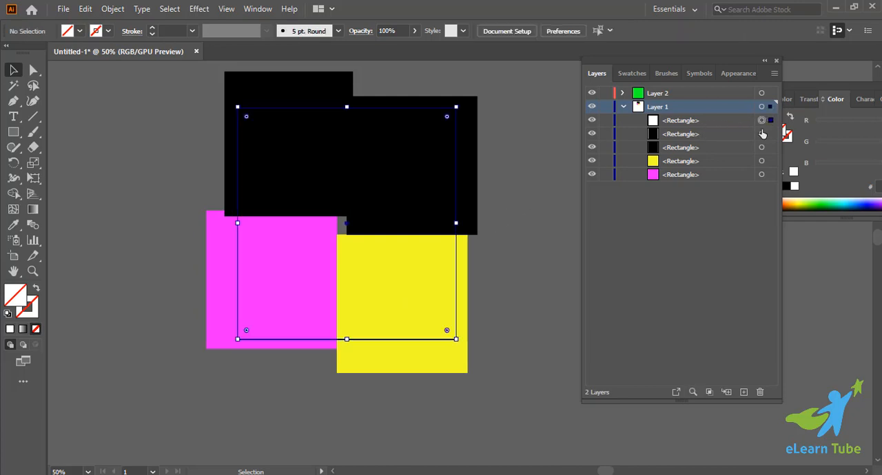
click(542, 217)
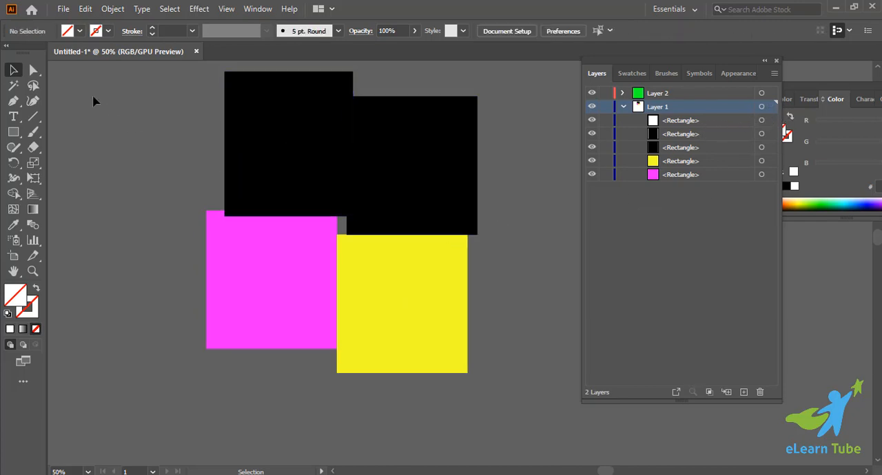
Select all five rectangles of Layer 1 and clip them with a layer-level clipping mask.
drag(94, 102, 500, 395)
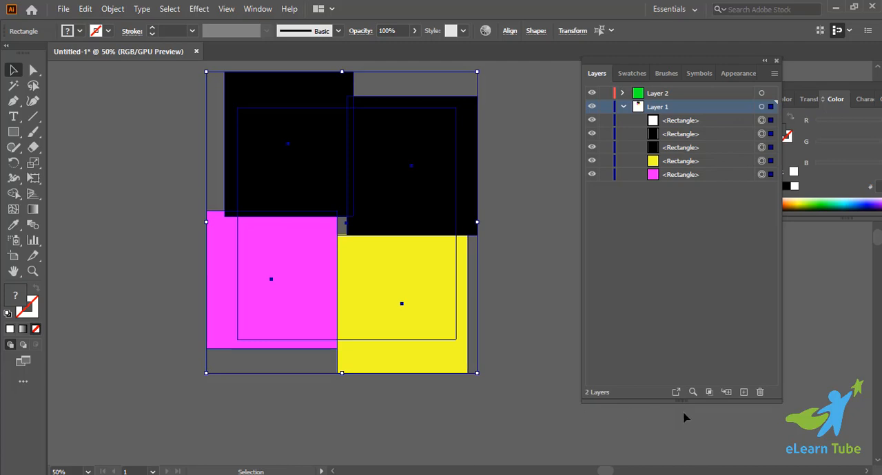
click(714, 393)
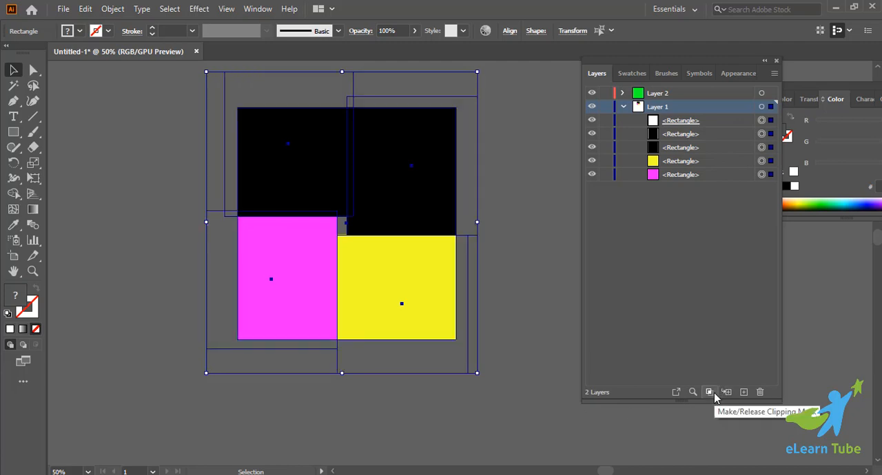
click(557, 352)
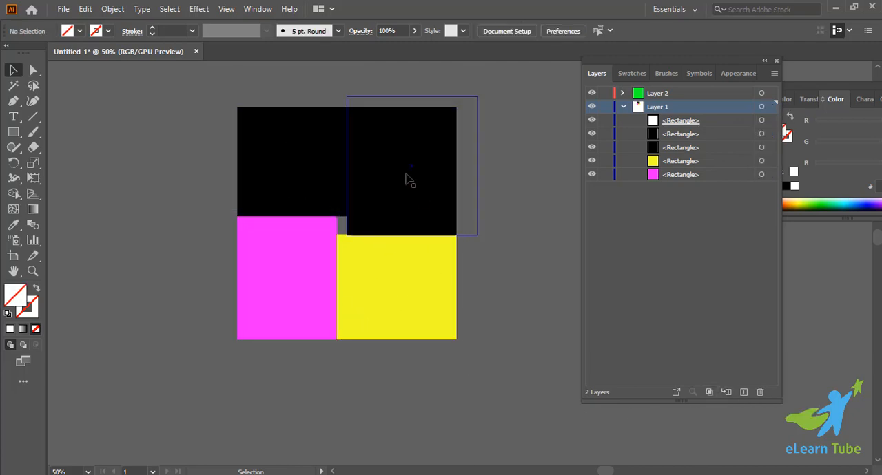
Select all the clipped rectangles in Layer 1 and check the options their context menu offers.
drag(390, 265, 270, 208)
click(142, 171)
key(ctrl+a)
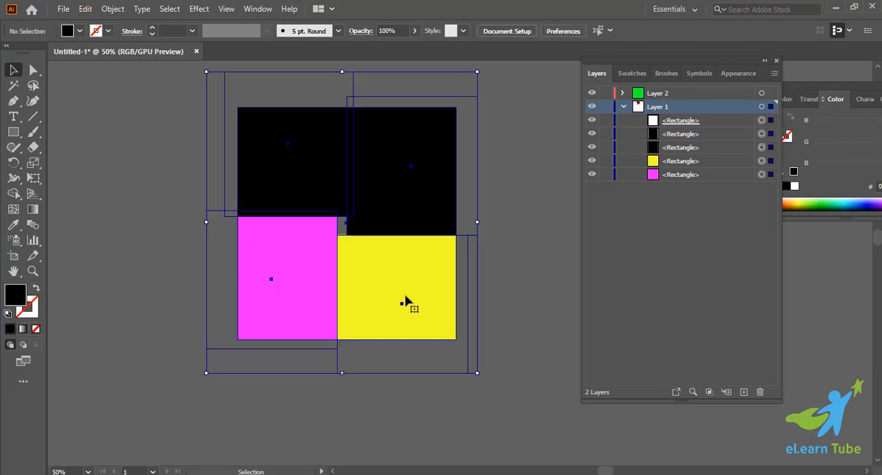
right_click(397, 298)
click(527, 299)
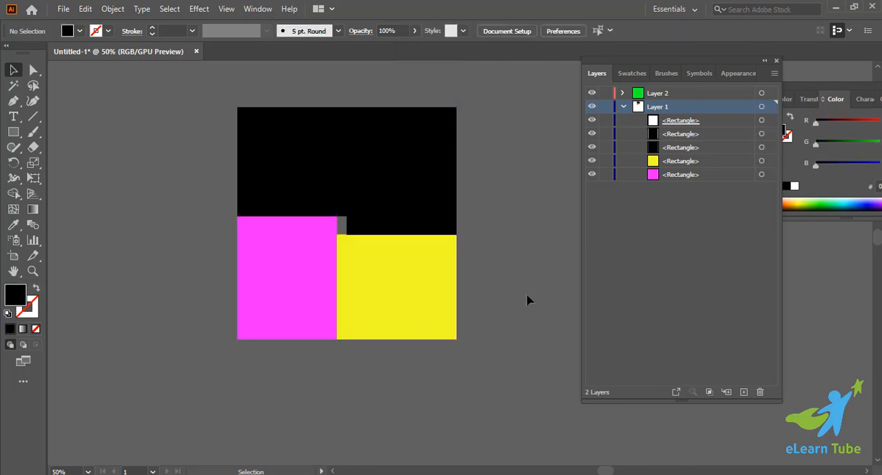
Move the upper-left black rectangle inside the mask over its neighbours and back to the corner.
click(422, 231)
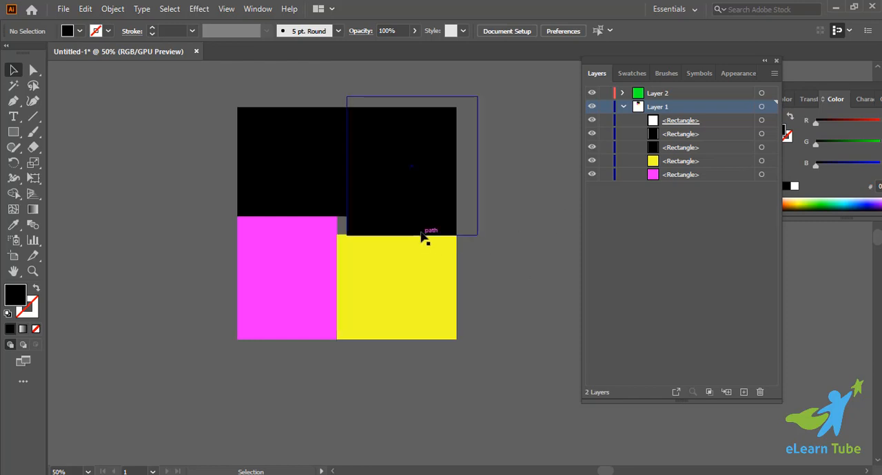
click(535, 343)
drag(226, 144, 290, 187)
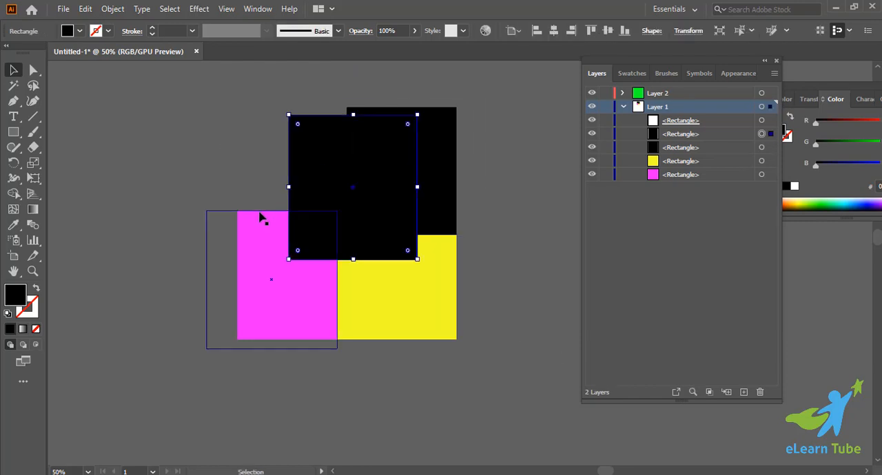
drag(335, 204, 266, 163)
click(494, 348)
Select the whole clipped cluster again and look through its context menu for clipping mask options.
key(ctrl+minus)
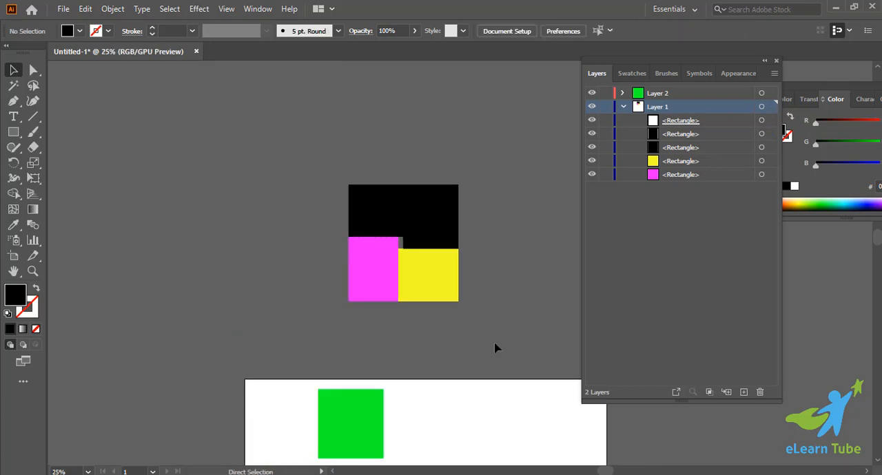
drag(209, 108, 542, 323)
right_click(422, 260)
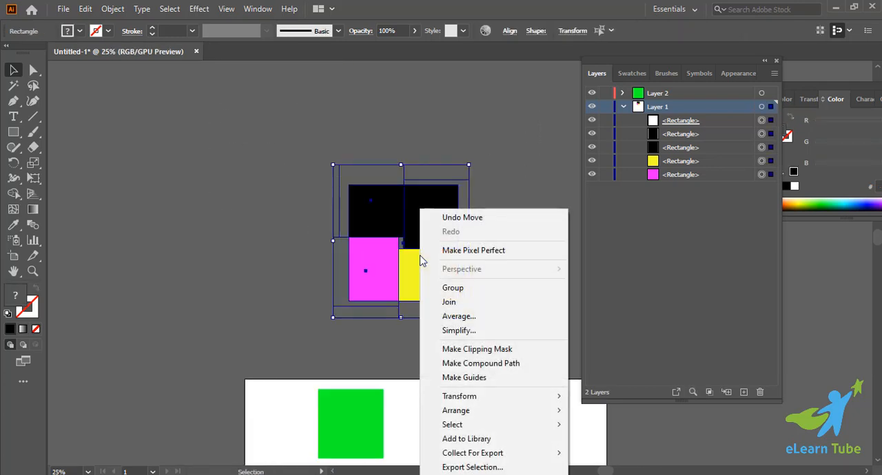
click(299, 244)
Undo the black rectangle's moves and the layer clipping mask on the cluster.
key(ctrl+z)
key(ctrl+z)
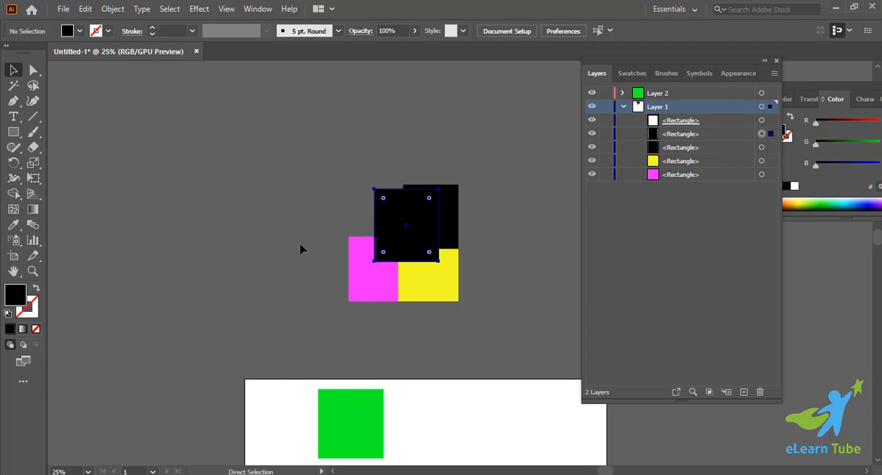
key(ctrl+z)
key(ctrl+z)
click(299, 244)
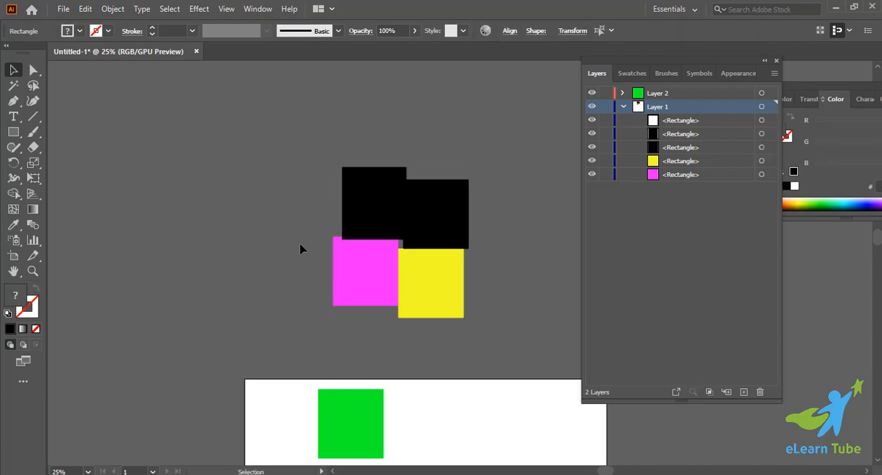
Move the unfilled mask rectangle away from the cluster and delete it.
scroll(361, 253, down, 2)
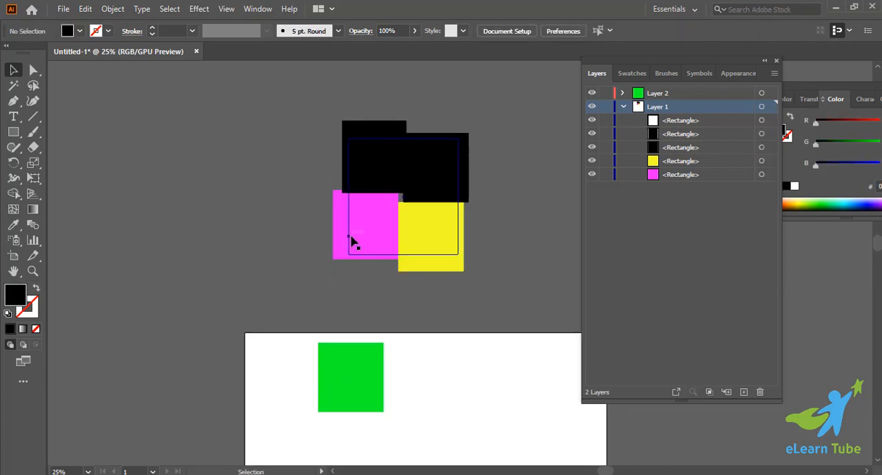
drag(350, 242, 213, 286)
scroll(212, 286, down, 2)
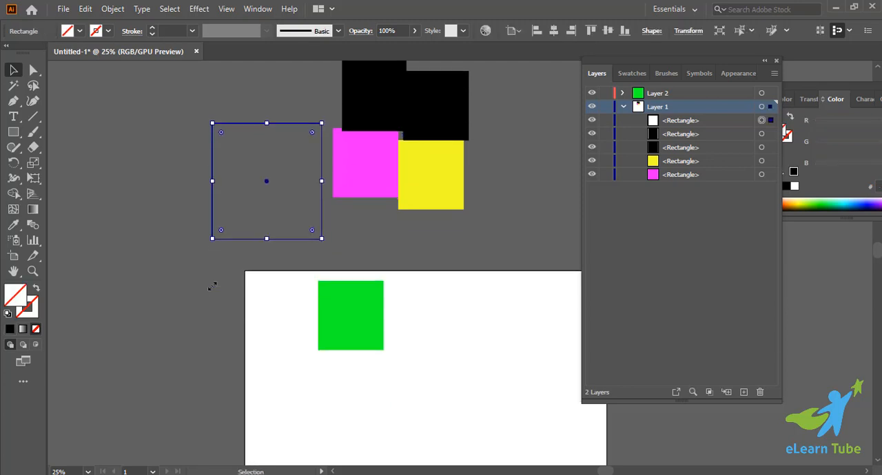
key(Delete)
Shift the green rectangle slightly and move the cluster of black, magenta and yellow rectangles onto the artboard.
key(ctrl+minus)
key(ctrl+minus)
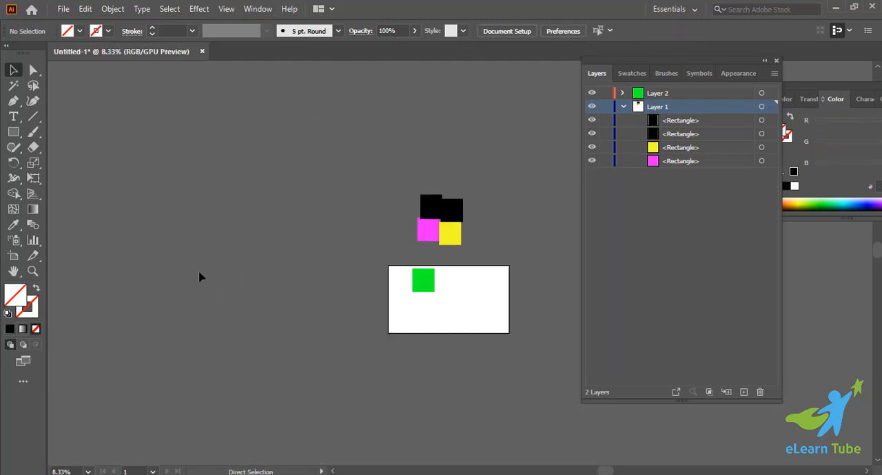
key(ctrl+plus)
key(ctrl+plus)
scroll(193, 172, right, 3)
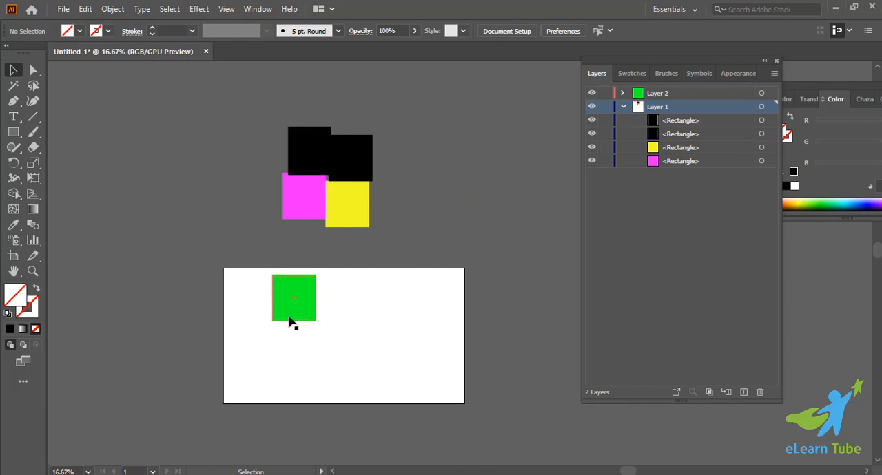
drag(289, 316, 277, 316)
drag(267, 115, 350, 193)
drag(338, 155, 366, 324)
click(502, 250)
Spread the green, black, magenta and yellow rectangles around the artboard so each overlaps one of its edges.
scroll(455, 245, down, 2)
drag(279, 246, 259, 232)
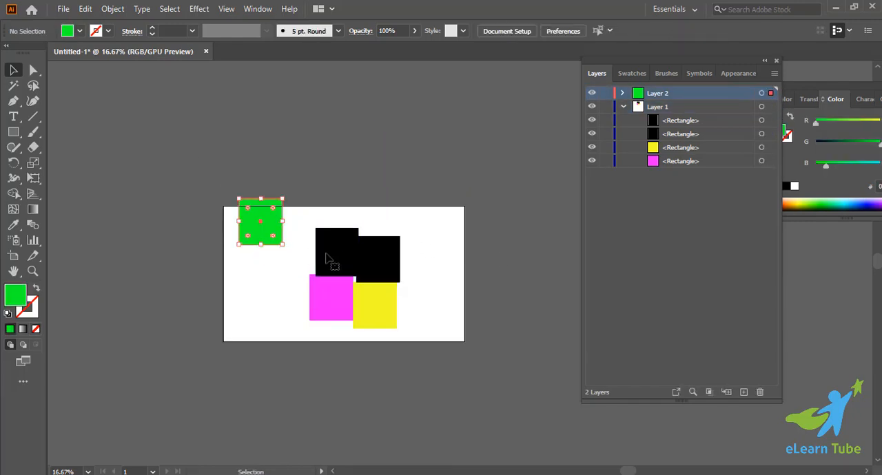
drag(327, 260, 317, 224)
drag(320, 303, 257, 348)
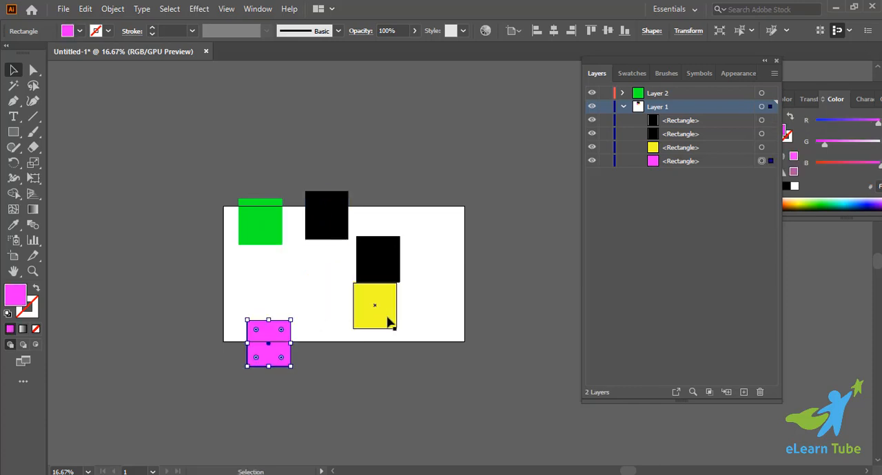
drag(388, 322, 420, 352)
drag(388, 279, 470, 270)
click(289, 278)
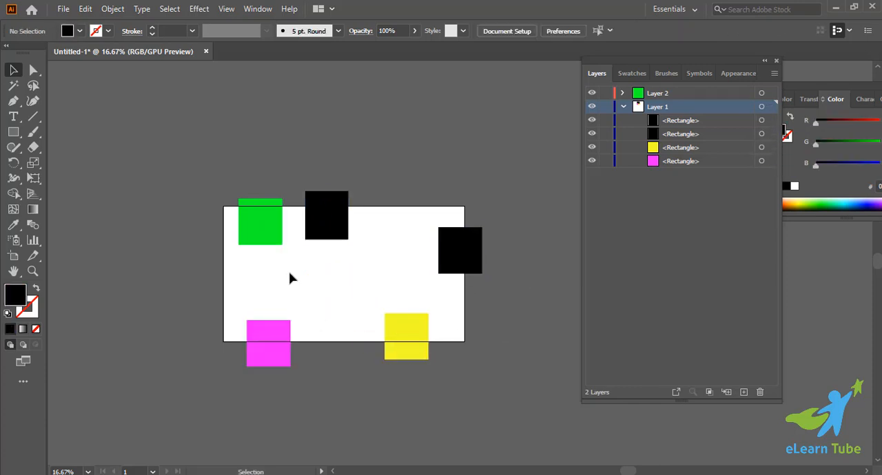
Draw a black rectangle on Layer 1 that covers the whole artboard.
scroll(194, 242, down, 2)
click(13, 132)
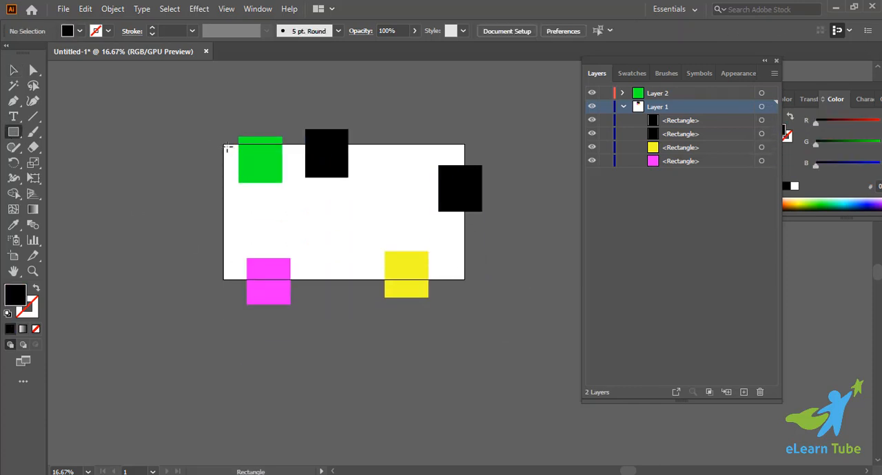
mouse_move(224, 145)
mouse_down()
mouse_move(465, 269)
mouse_move(472, 276)
mouse_move(464, 279)
mouse_up()
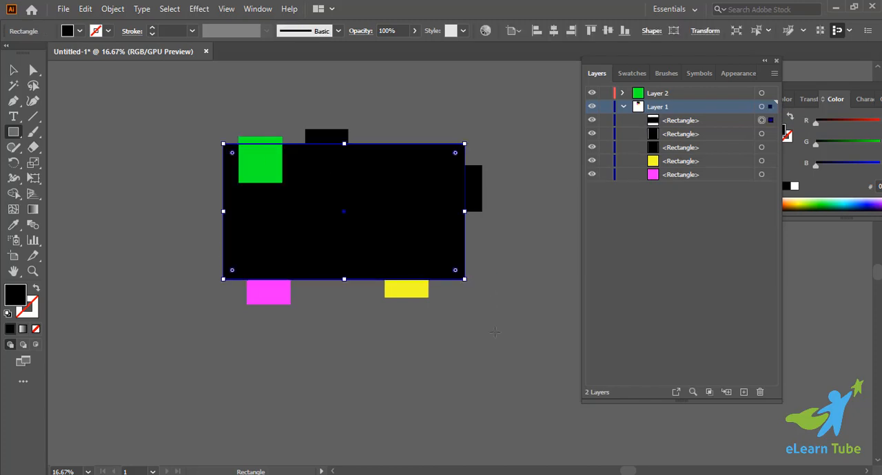
click(13, 70)
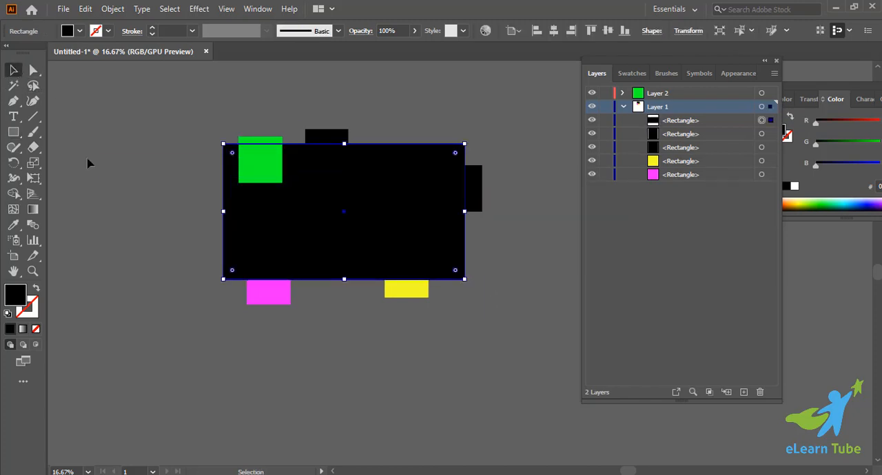
click(505, 174)
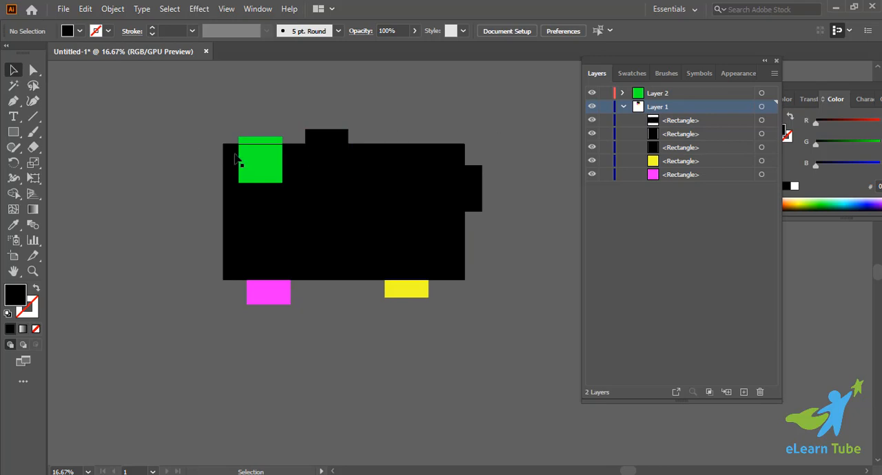
Delete the green rectangle from Layer 2 and make Layer 1 the active layer.
click(255, 165)
key(Delete)
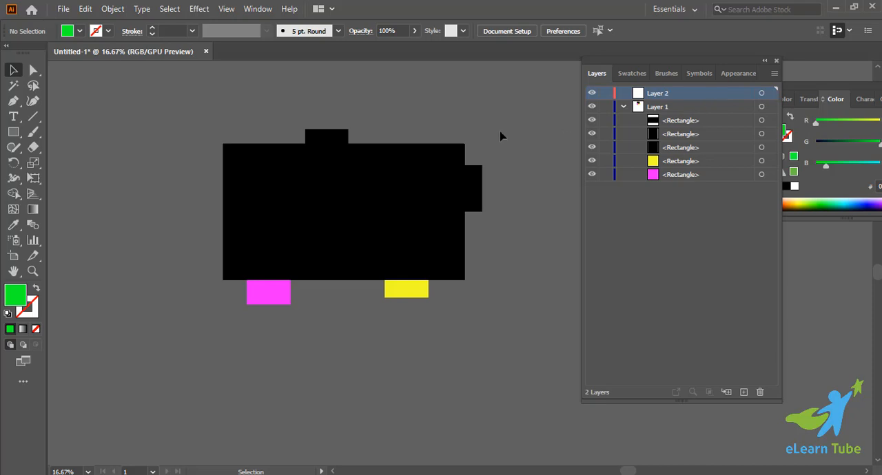
click(651, 110)
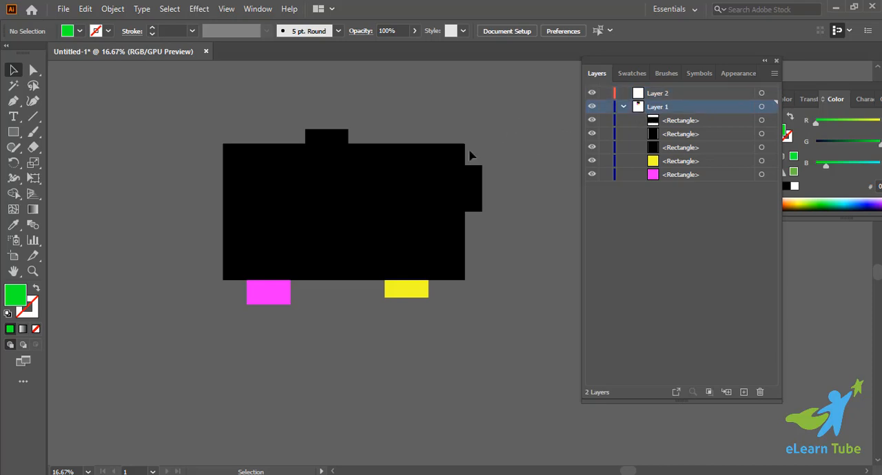
Remove the fill from the artboard-sized black rectangle.
drag(110, 131, 414, 332)
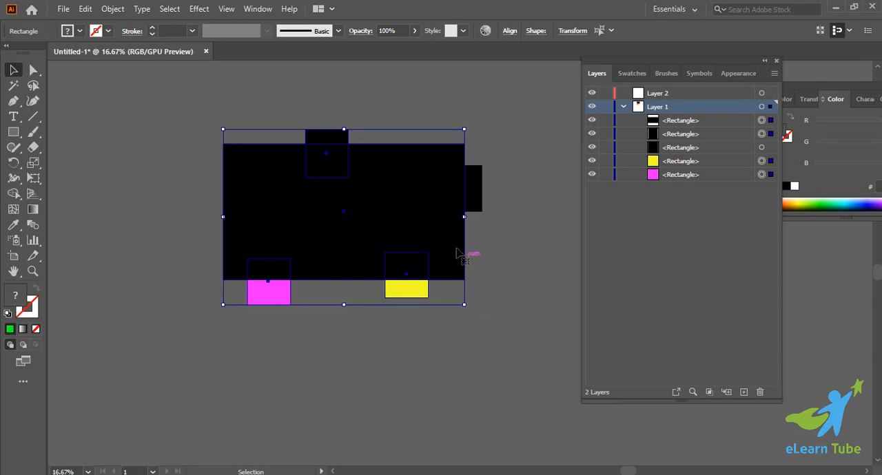
click(428, 234)
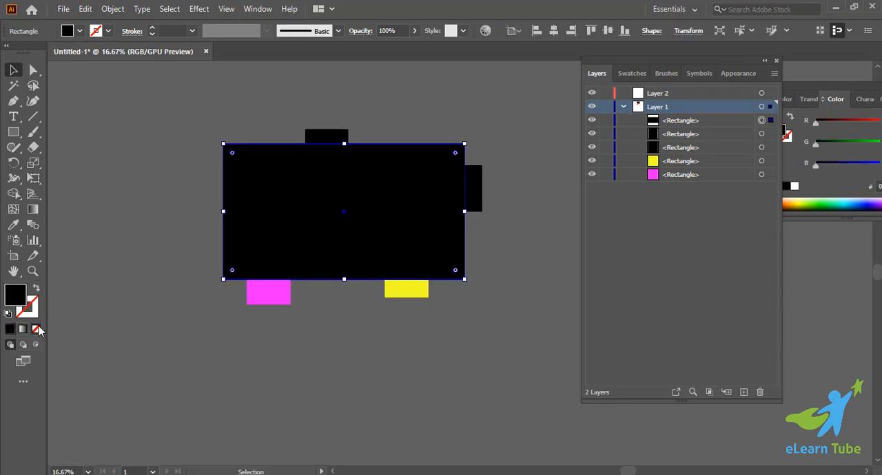
click(36, 329)
click(191, 386)
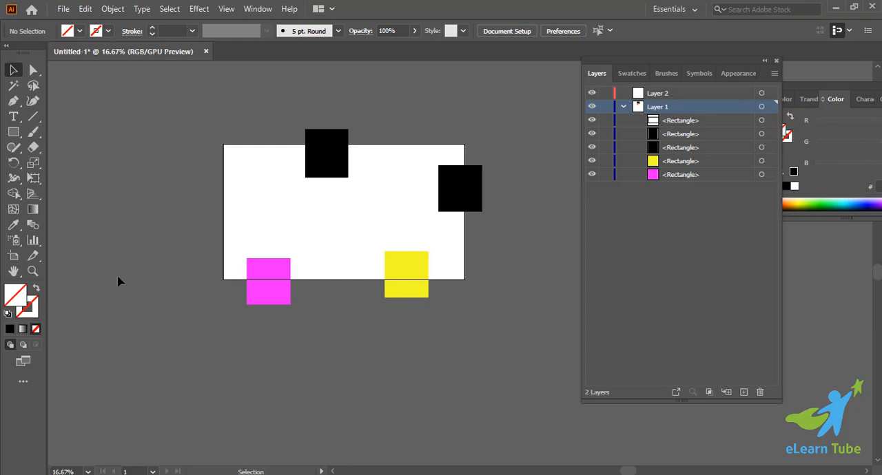
click(234, 200)
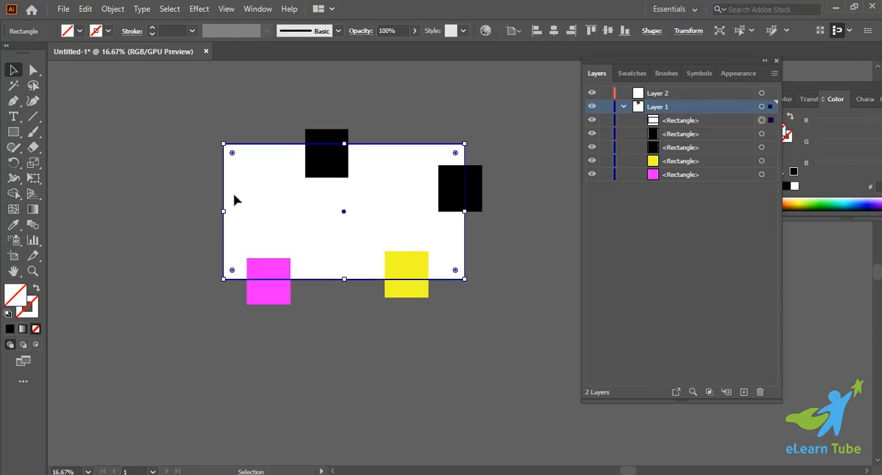
key(a)
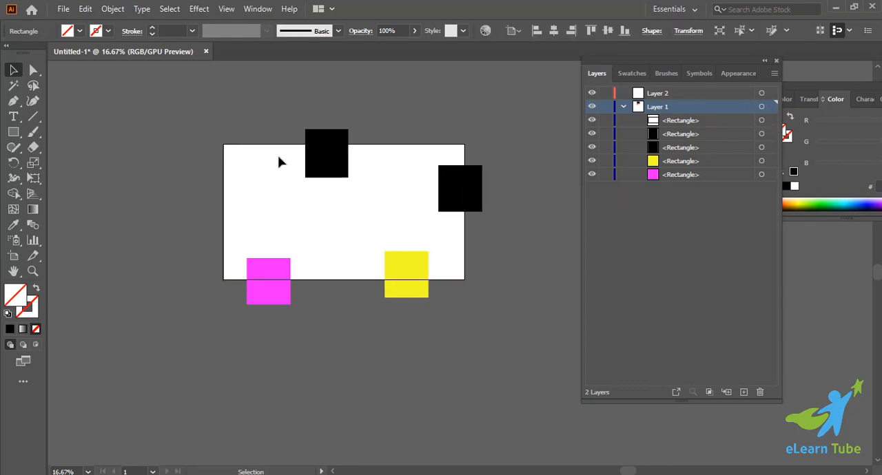
Make a clipping mask from the unfilled rectangle and all the coloured rectangles, and undo it.
drag(219, 124, 474, 330)
key(ctrl+7)
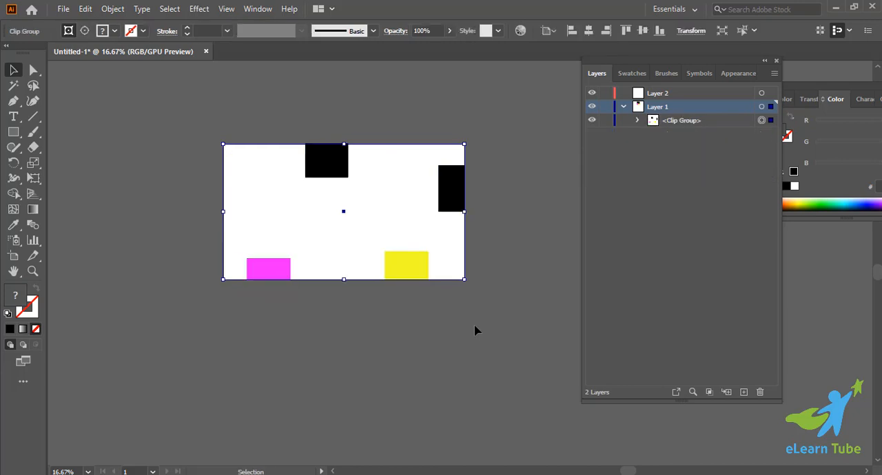
click(475, 330)
key(ctrl+z)
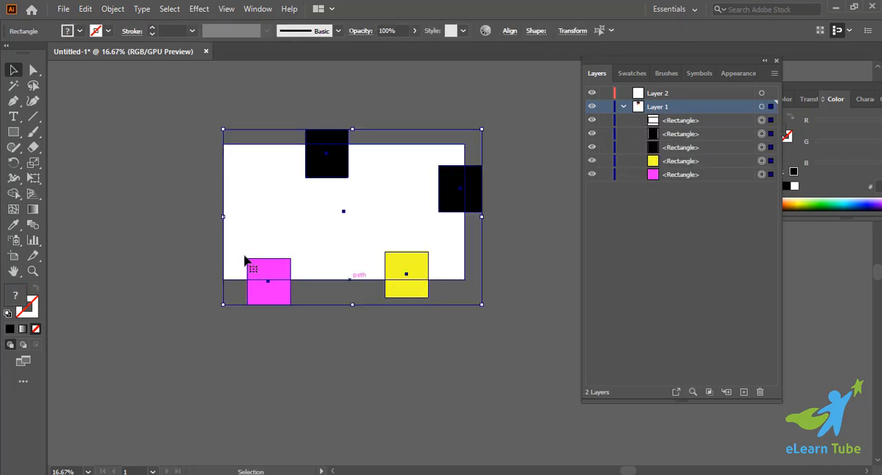
Reselect all the rectangles on the artboard, clip them into a clip group again, and undo that clipping mask.
drag(150, 101, 516, 326)
right_click(460, 202)
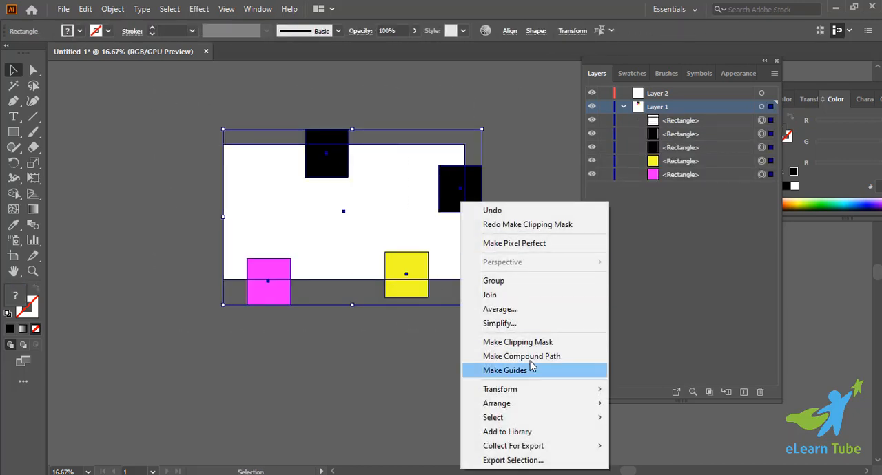
click(516, 342)
click(508, 356)
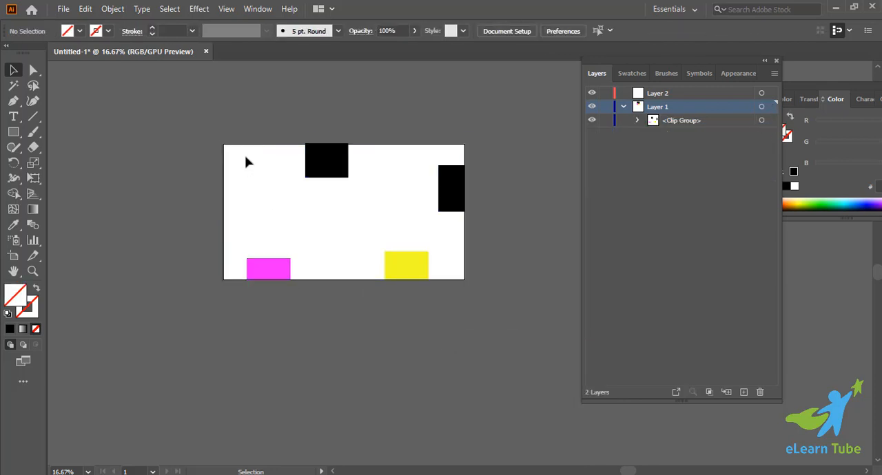
key(ctrl+z)
Apply a layer clipping mask to Layer 1 using the unfilled artboard-sized rectangle as the mask.
drag(175, 119, 599, 415)
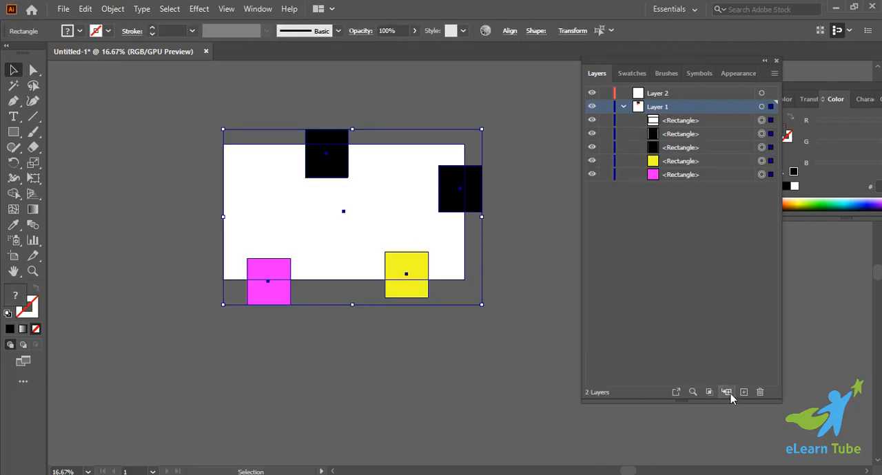
click(710, 392)
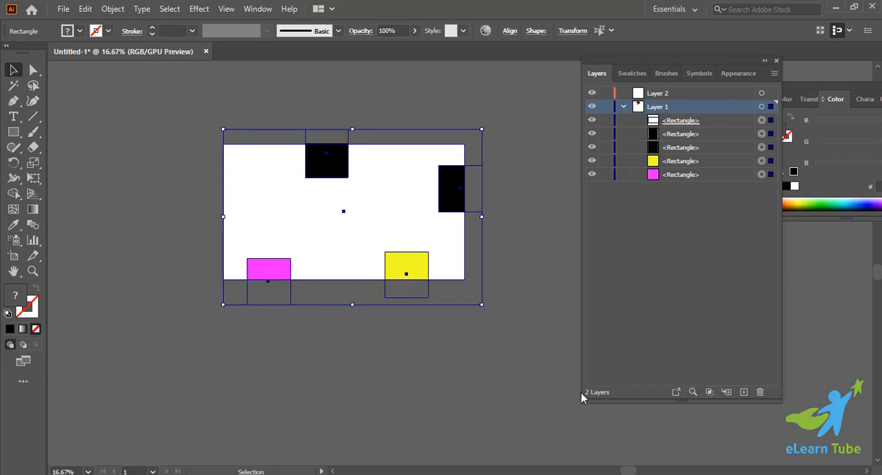
click(447, 398)
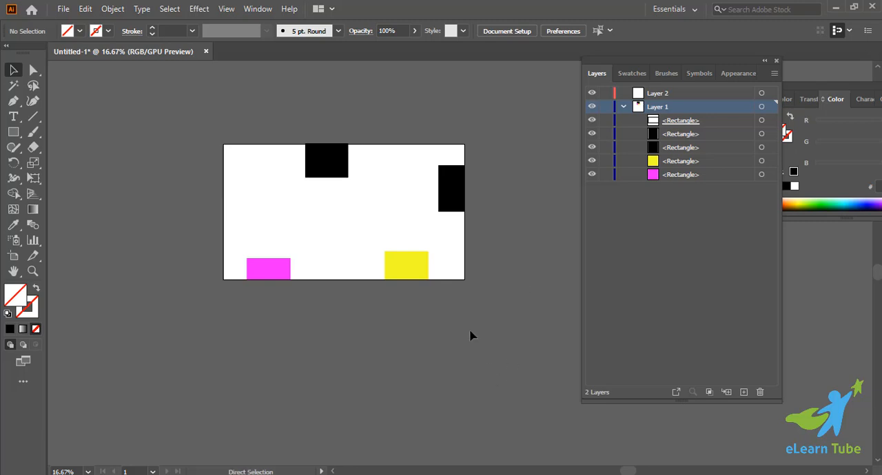
key(ctrl+plus)
key(ctrl+plus)
key(ctrl+minus)
key(ctrl+minus)
scroll(472, 336, up, 3)
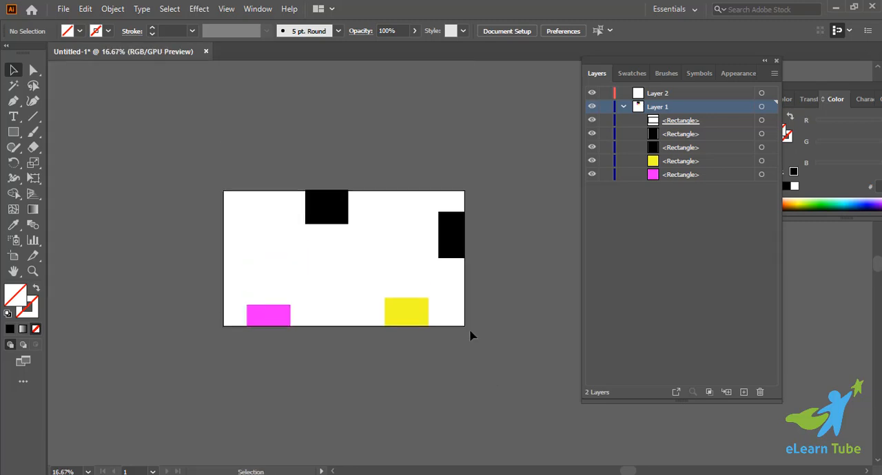
scroll(472, 336, down, 1)
drag(136, 171, 358, 196)
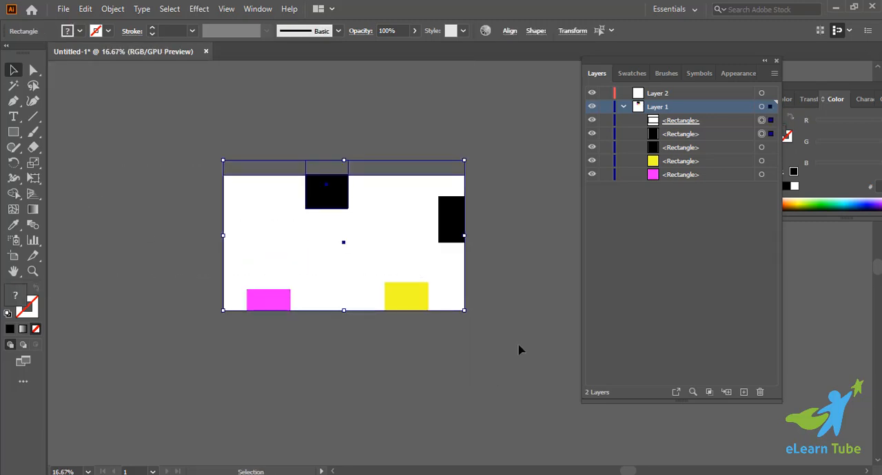
click(519, 350)
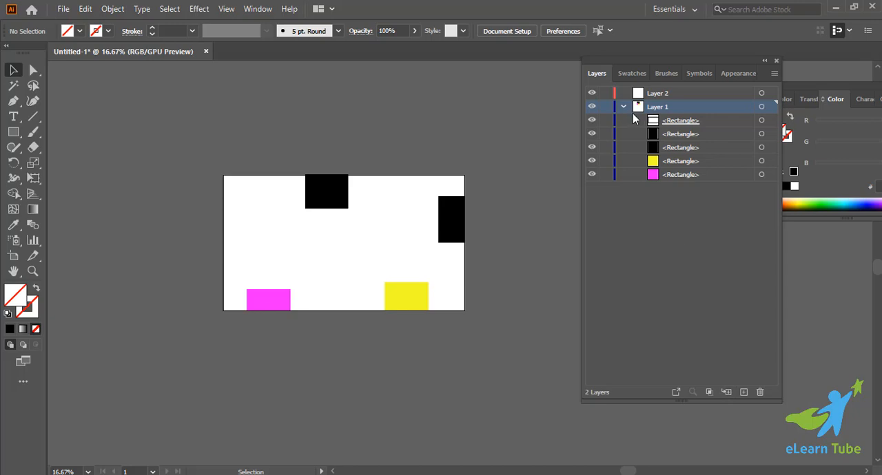
Create a sublayer inside Layer 1, draw an unfilled rectangle on it above the artboard, and expand the sublayer.
click(726, 392)
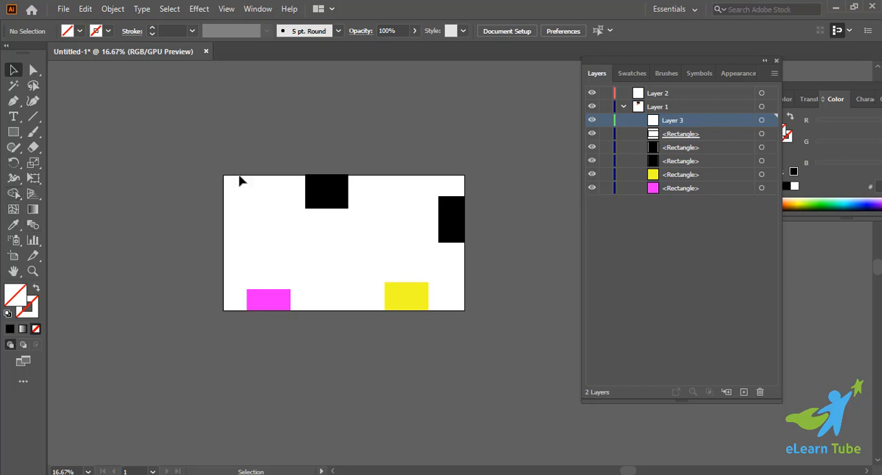
click(13, 132)
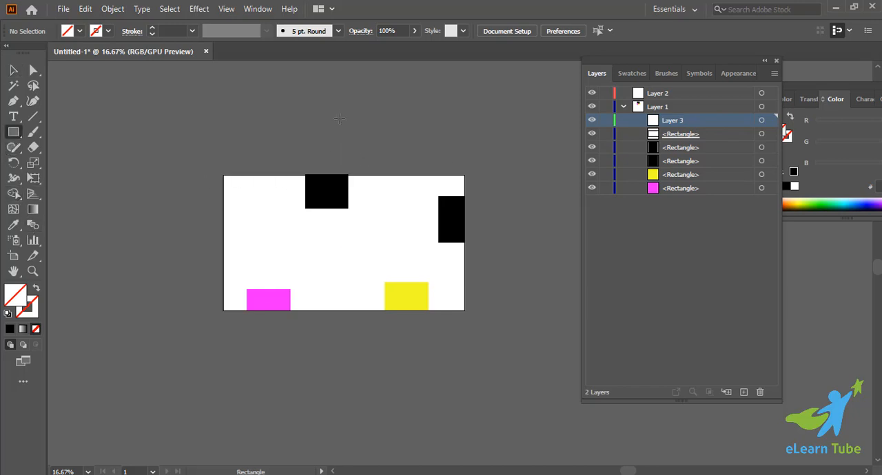
drag(338, 113, 428, 142)
click(635, 122)
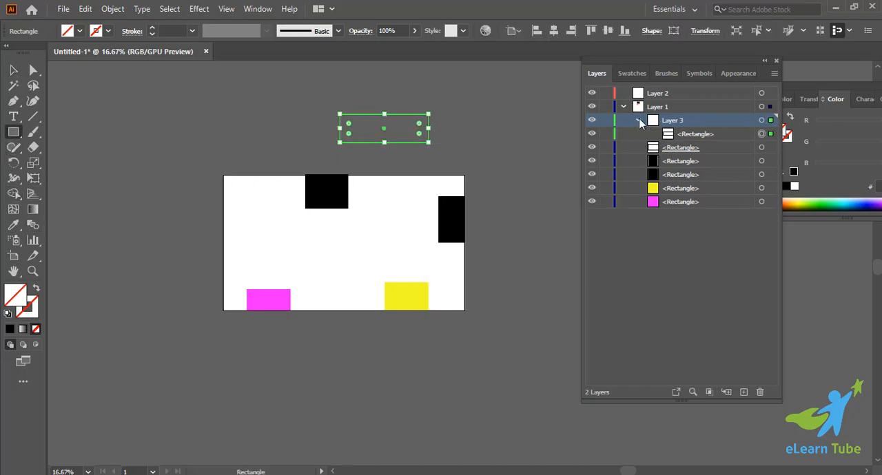
click(636, 122)
click(638, 123)
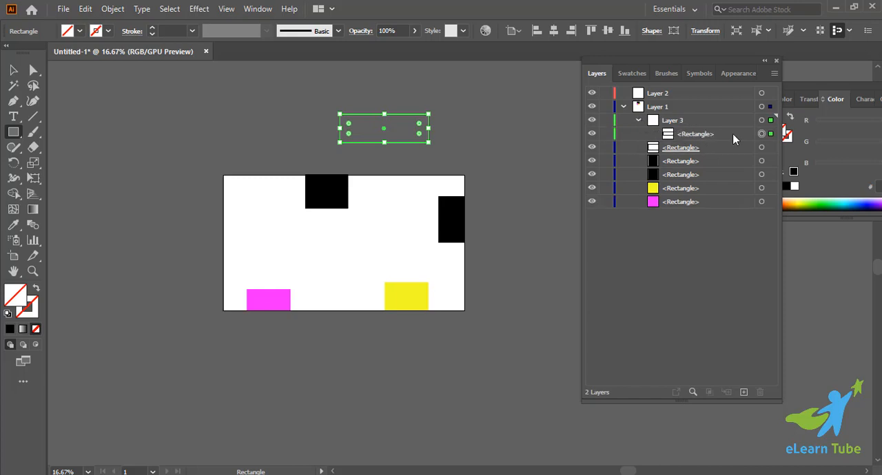
Delete the unfilled rectangle above the artboard from the Layer 3 sublayer.
click(464, 135)
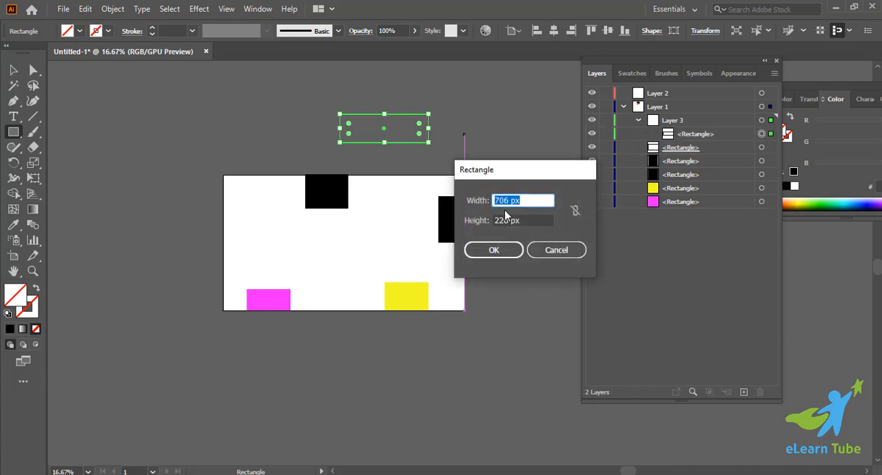
click(574, 251)
key(v)
click(279, 105)
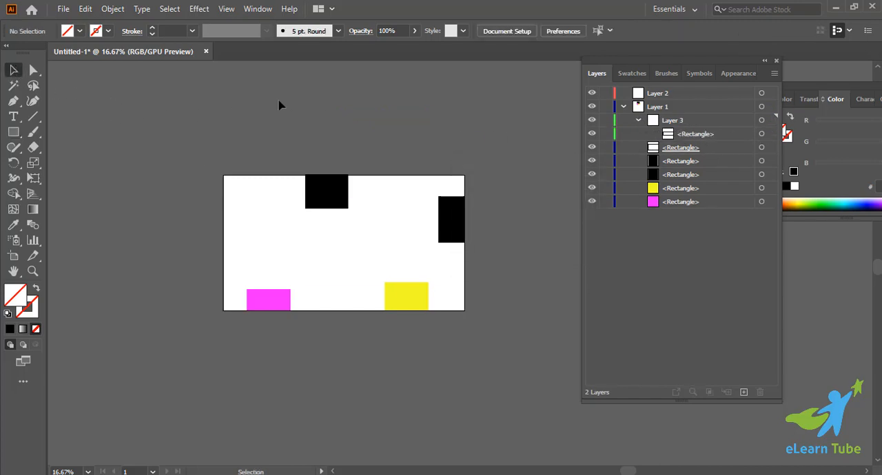
drag(279, 105, 466, 153)
key(Delete)
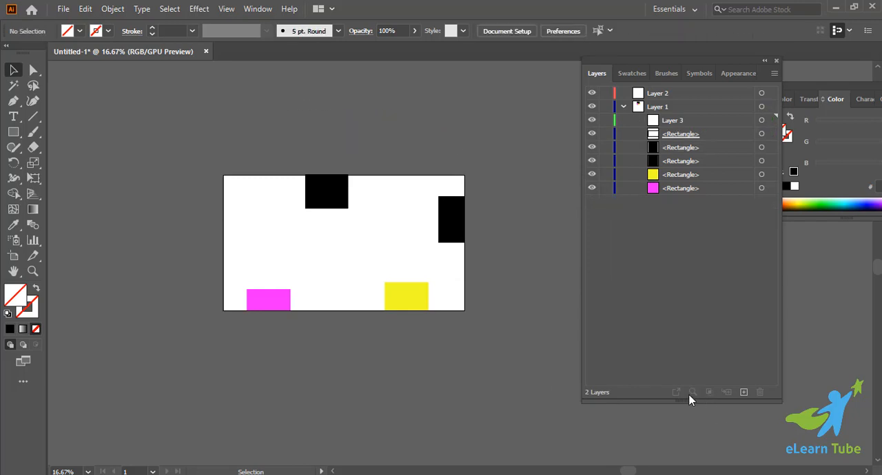
Delete the yellow rectangle's entry from Layer 1, and briefly target the magenta rectangle before deselecting it.
click(679, 175)
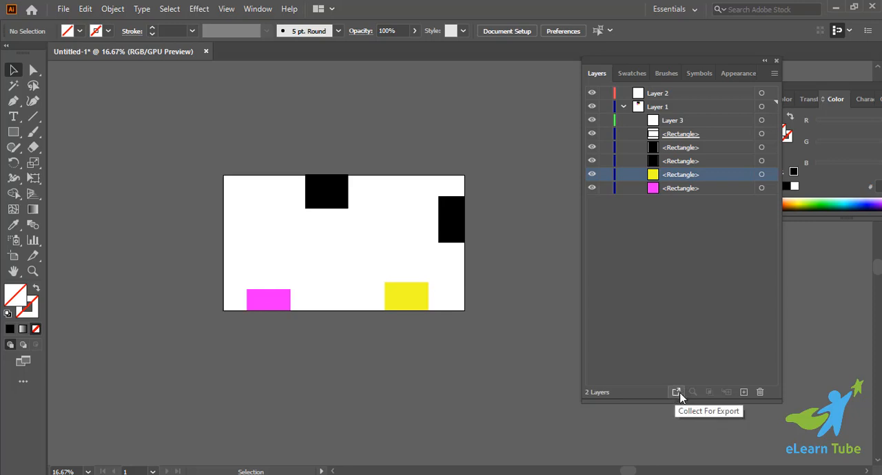
click(759, 393)
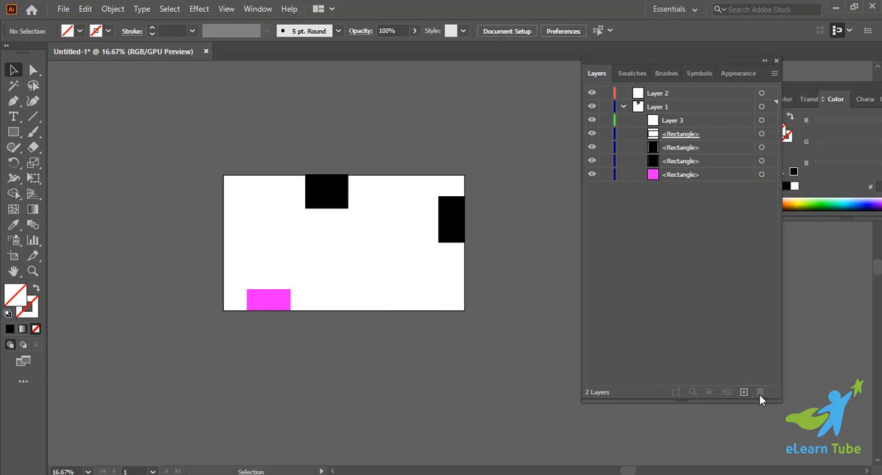
click(762, 174)
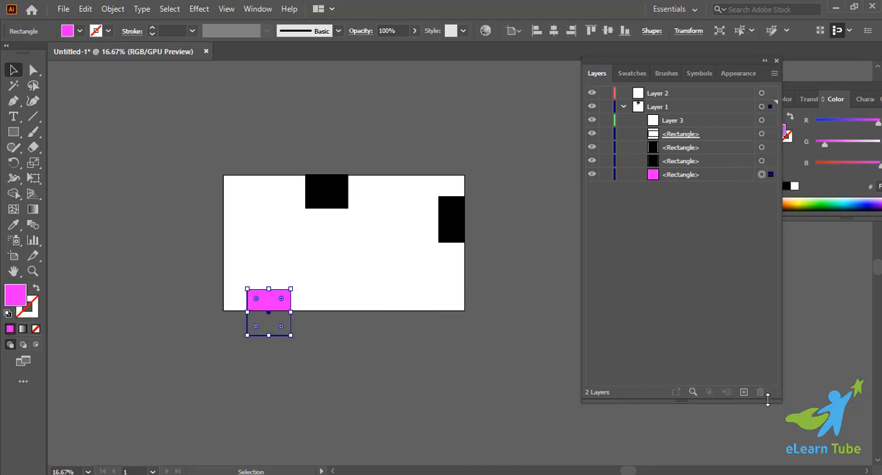
click(515, 357)
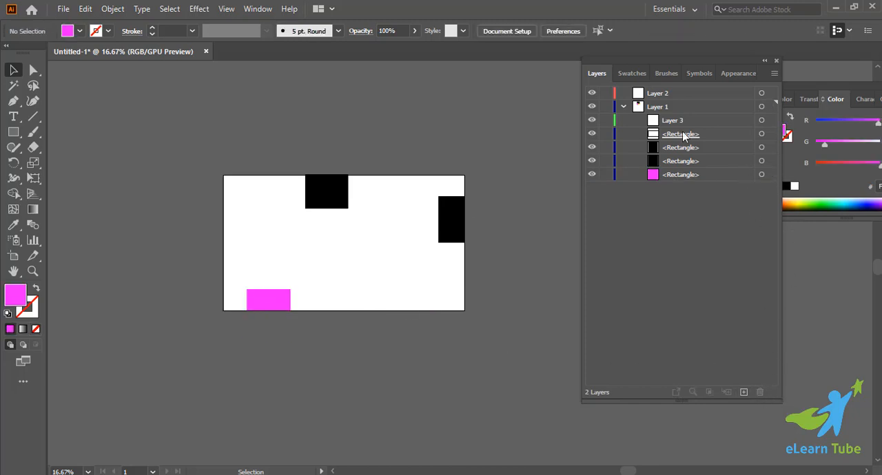
right_click(298, 185)
click(199, 122)
drag(199, 122, 474, 329)
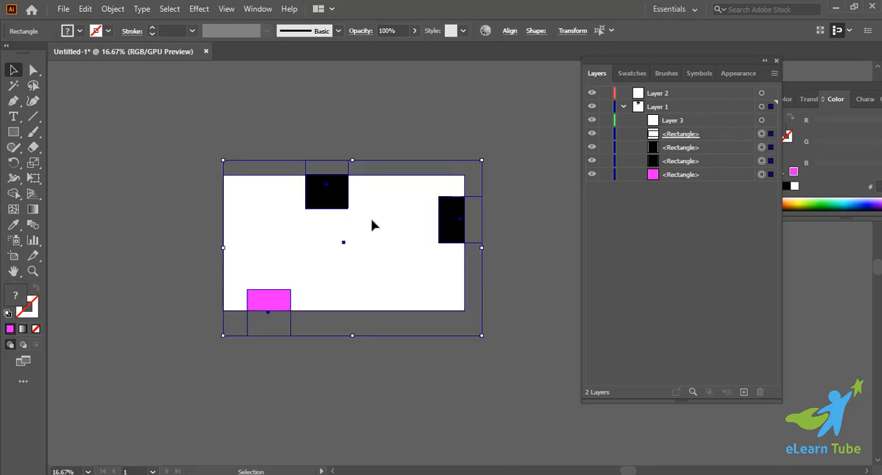
right_click(372, 223)
click(521, 341)
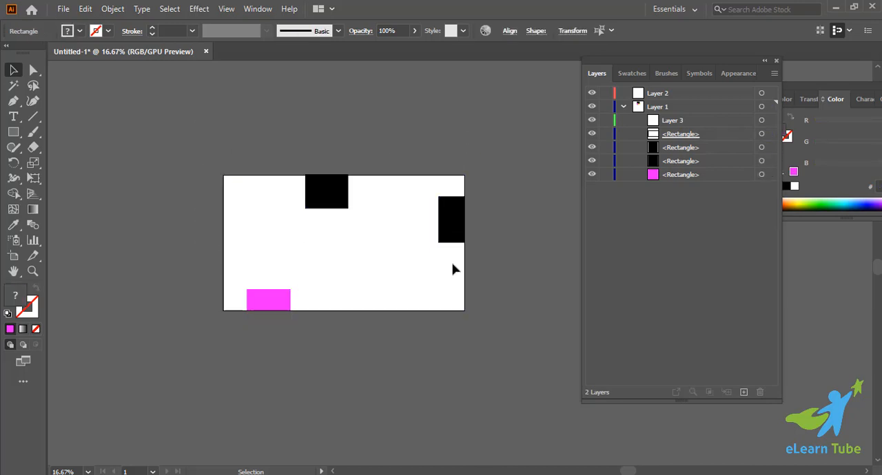
Move the black rectangle at the artboard's upper edge down until it lies fully inside the mask.
click(343, 188)
drag(343, 188, 347, 230)
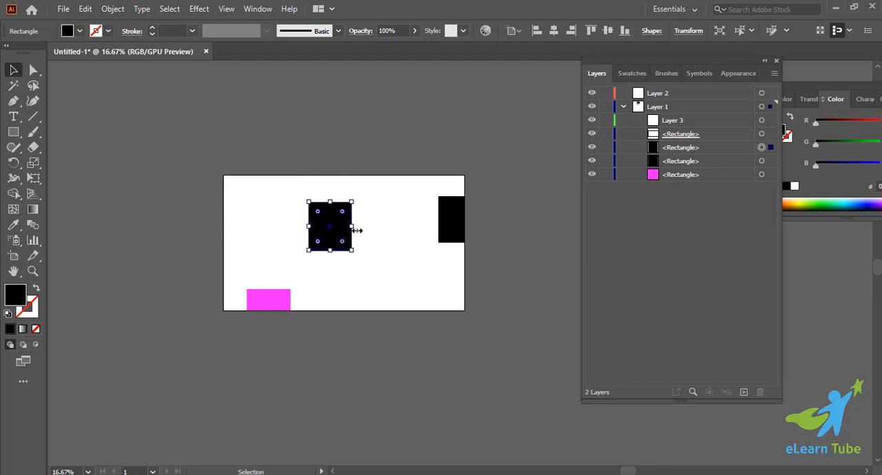
Delete the clipping rectangle from Layer 1, and move the magenta and black rectangles so they lie fully inside the artboard.
click(762, 134)
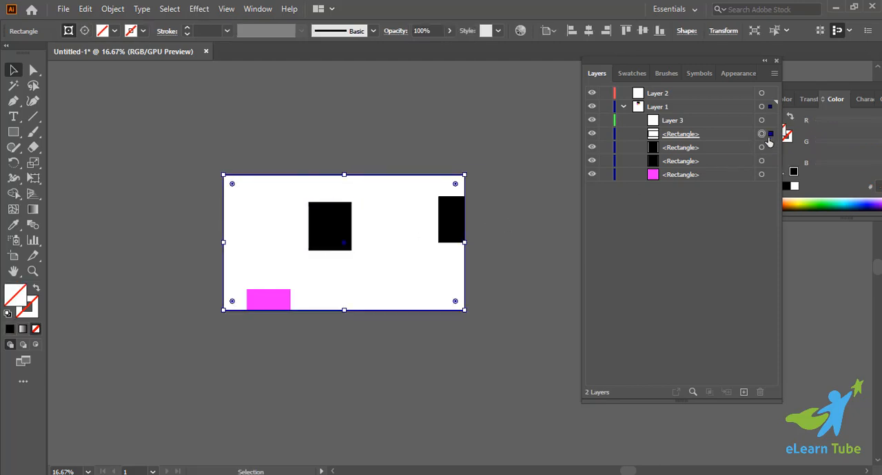
key(Delete)
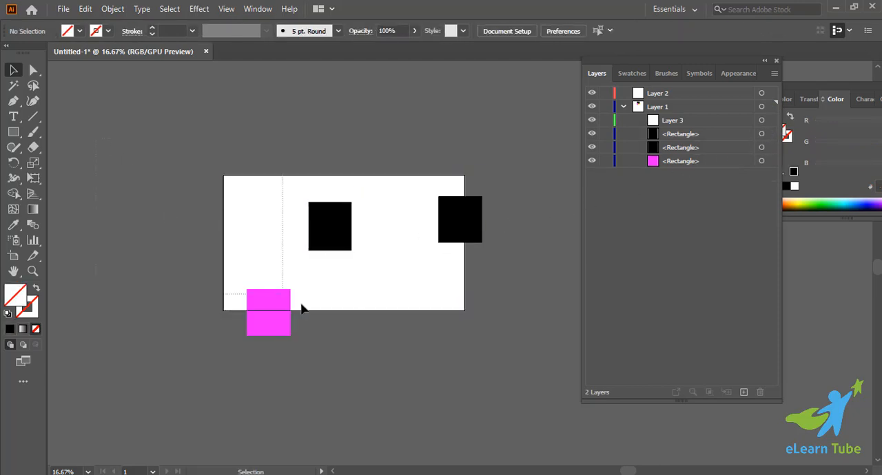
click(275, 305)
drag(276, 305, 341, 235)
drag(449, 229, 425, 225)
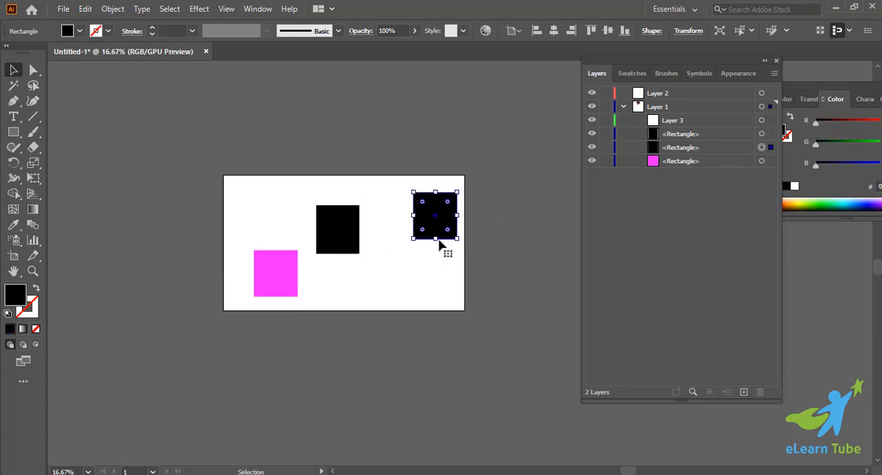
click(473, 306)
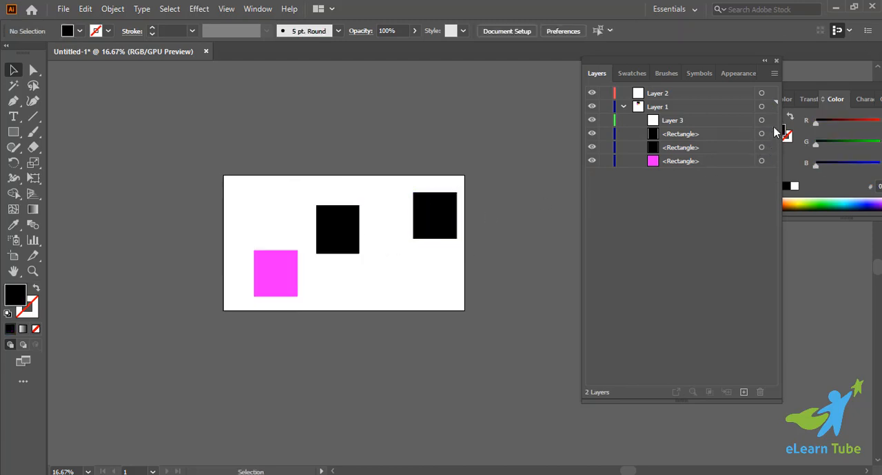
Delete both black rectangles' entries from Layer 1, starting with the one near the artboard's right edge.
click(762, 147)
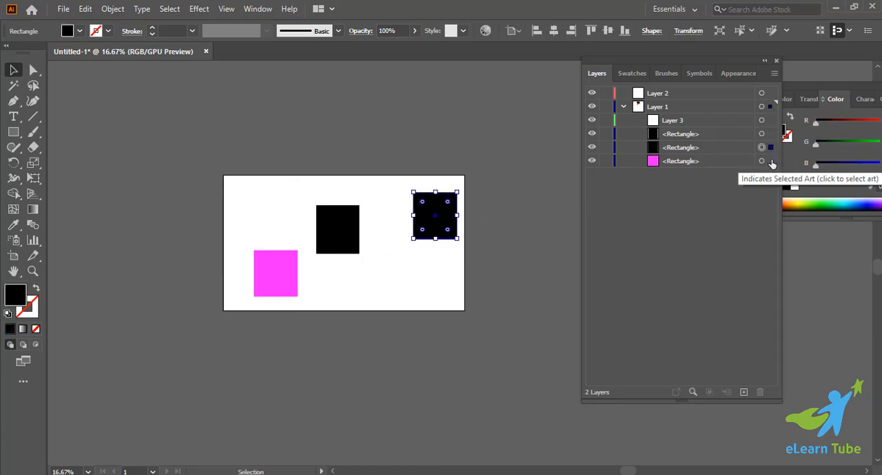
click(715, 149)
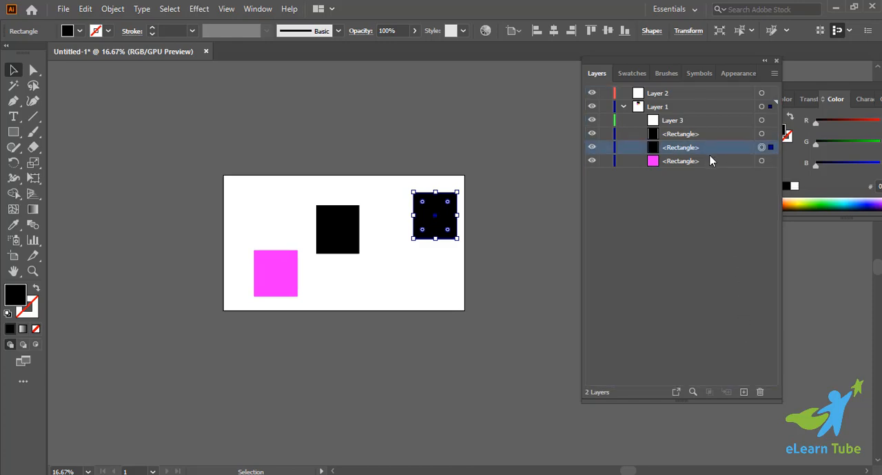
click(722, 213)
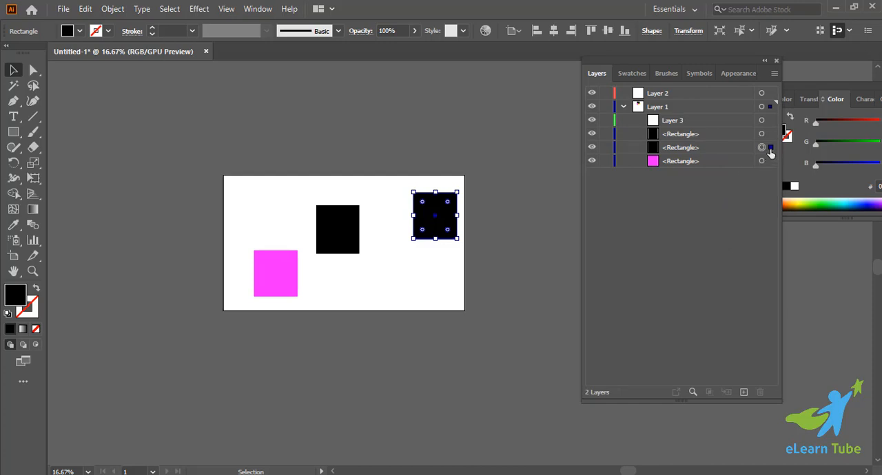
click(720, 149)
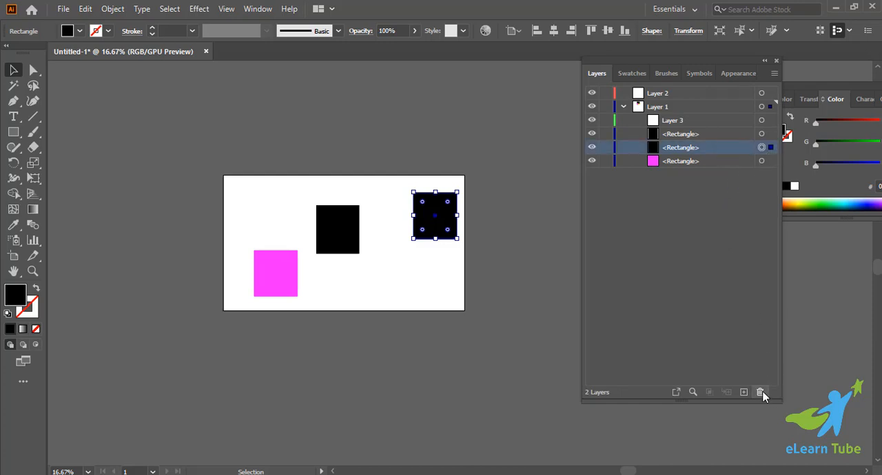
click(760, 392)
click(692, 136)
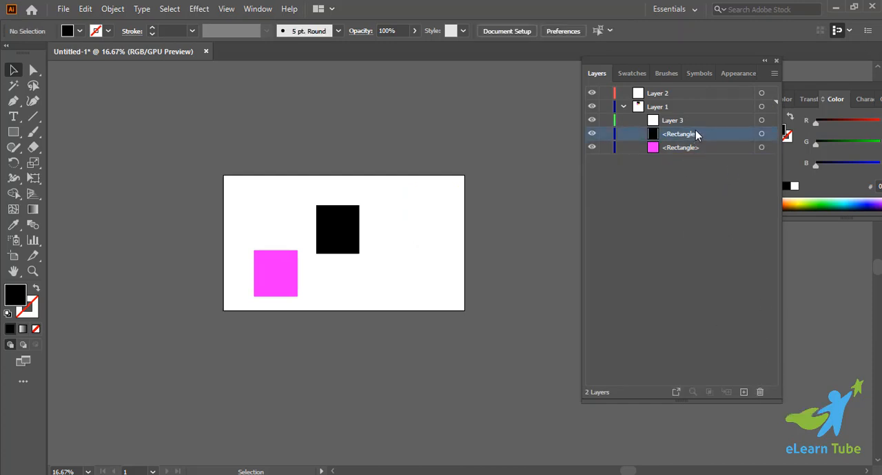
click(758, 392)
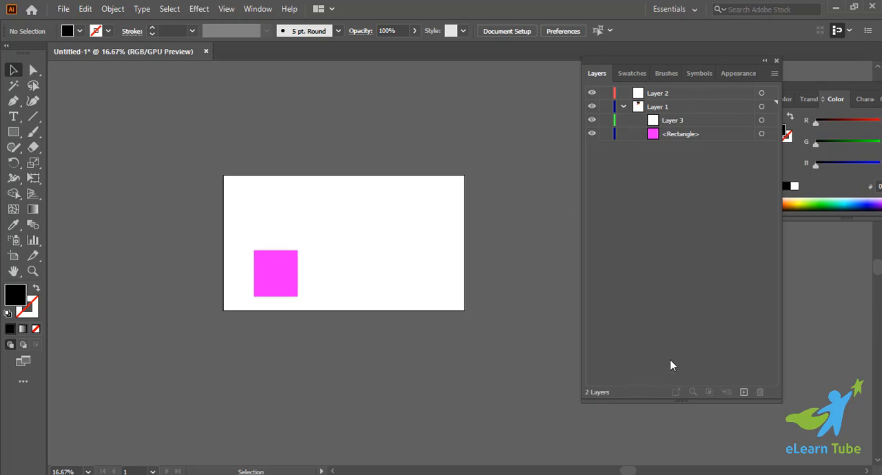
Select the magenta rectangle on the artboard.
drag(194, 202, 331, 313)
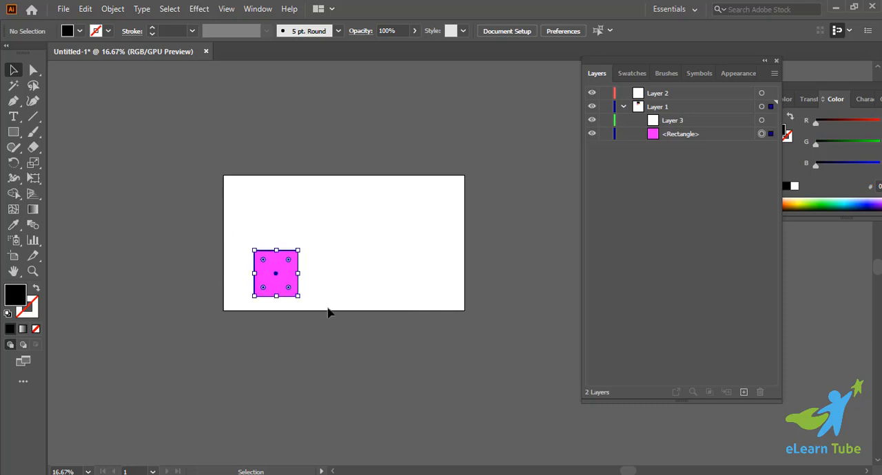